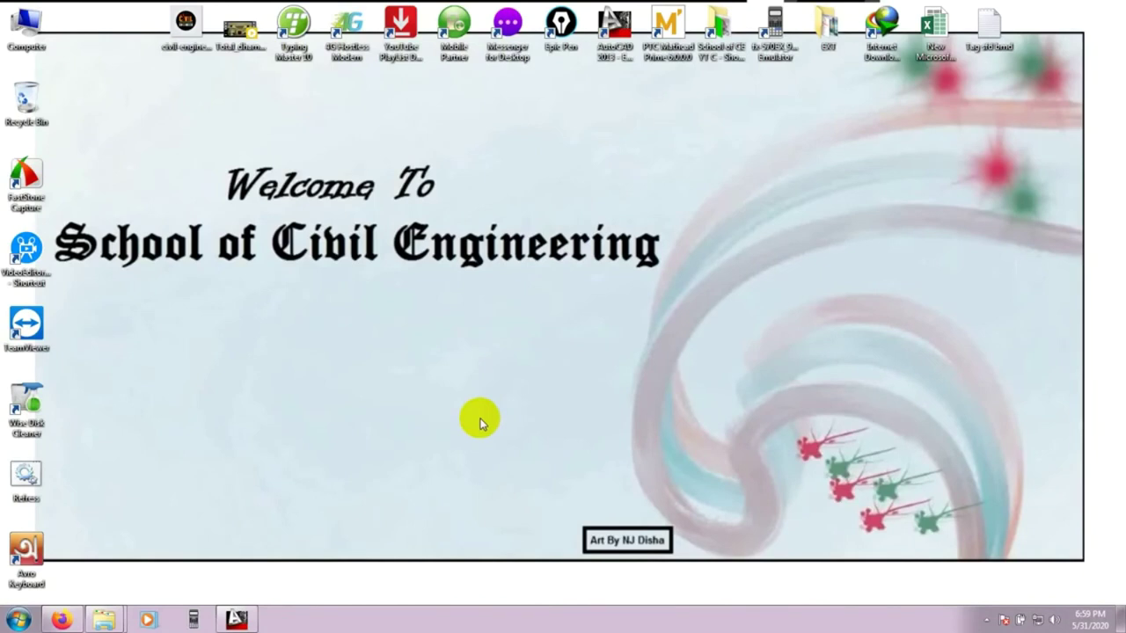
Step: Switch to AutoCAD
left_click(235, 619)
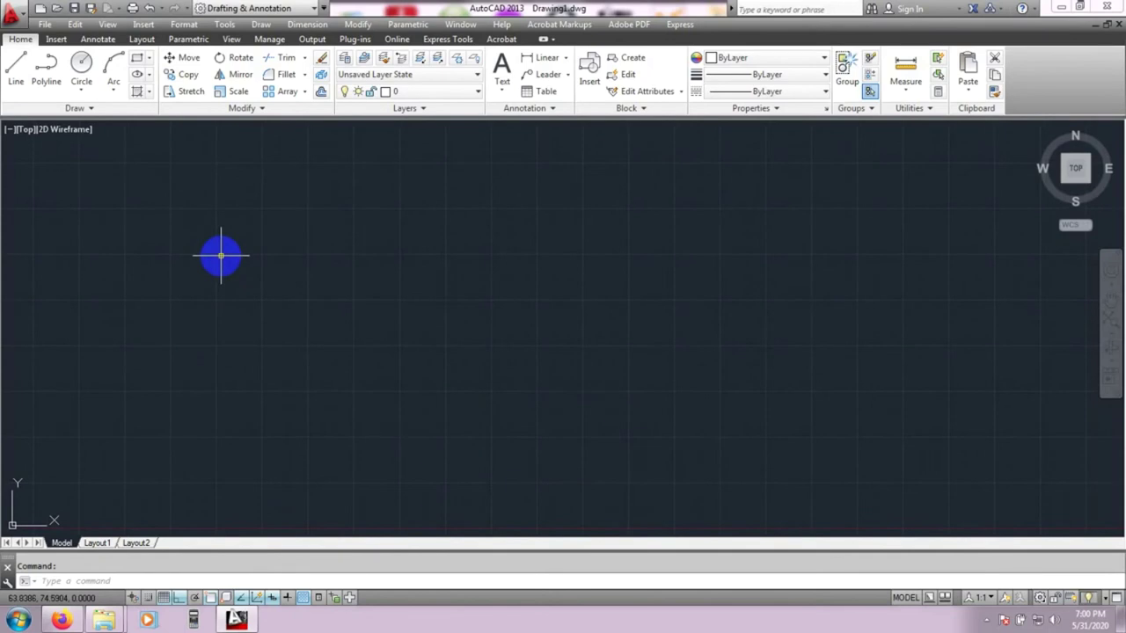
type("l")
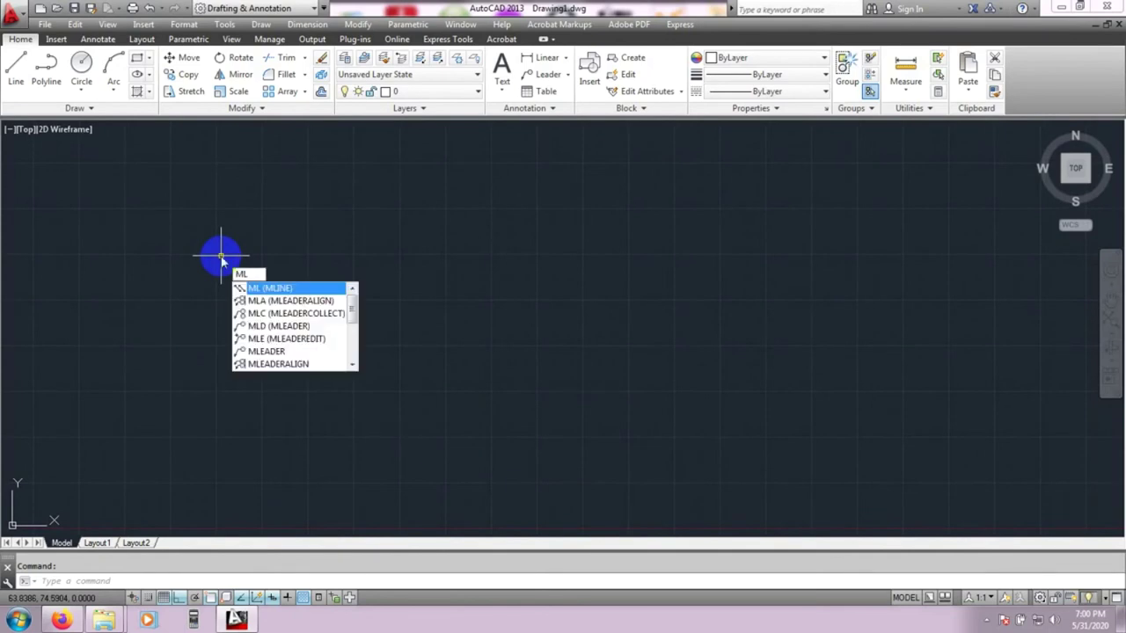
key("Return")
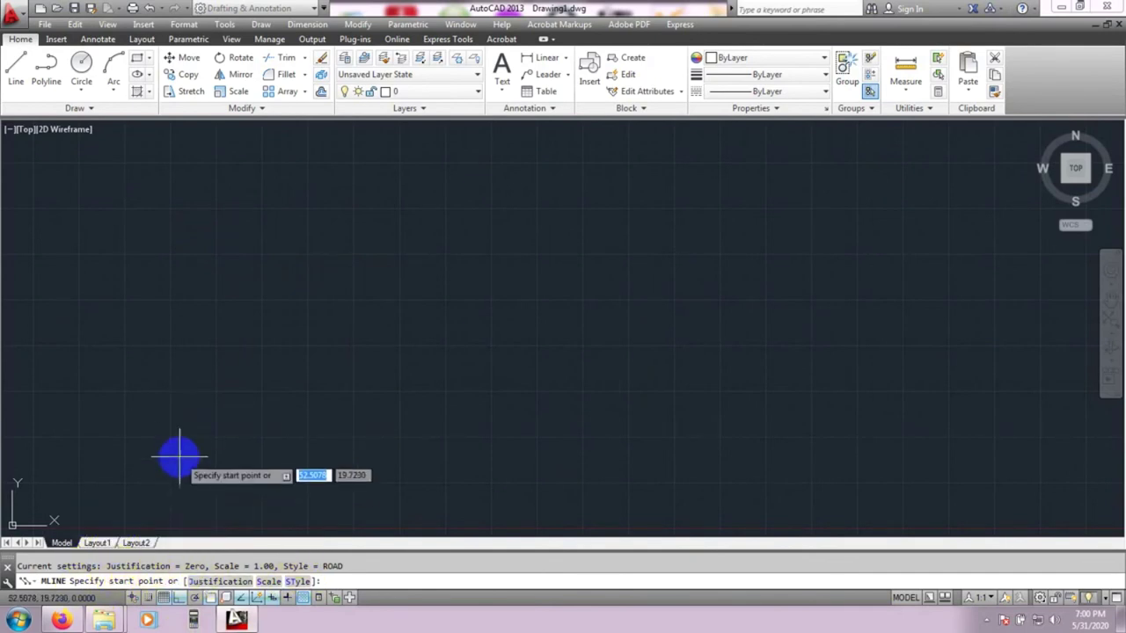
left_click(170, 423)
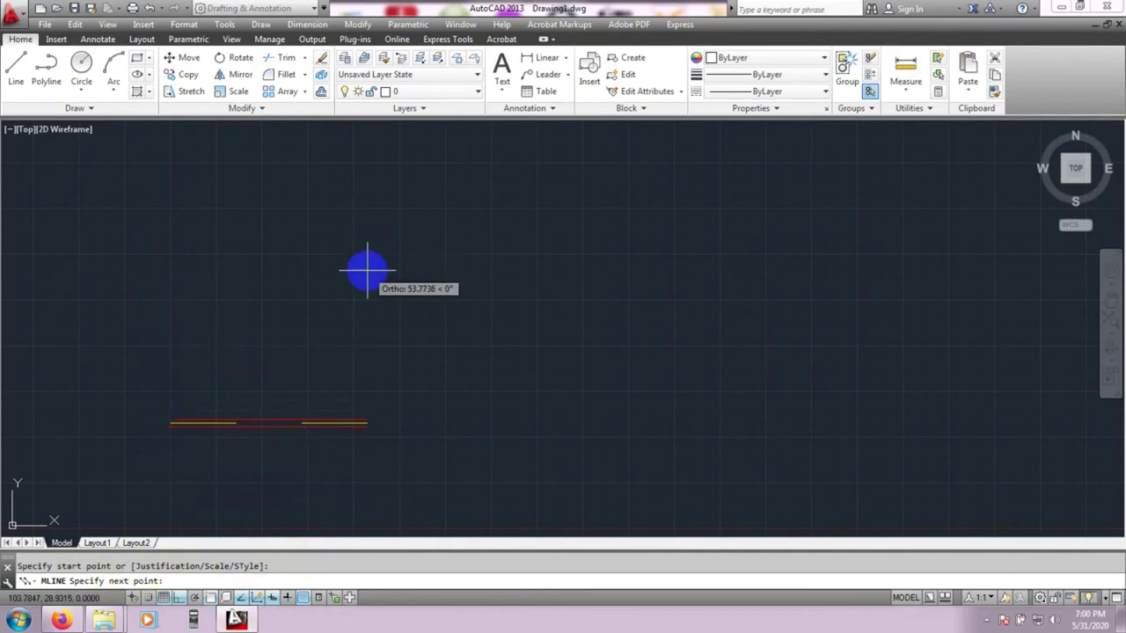
key("Escape")
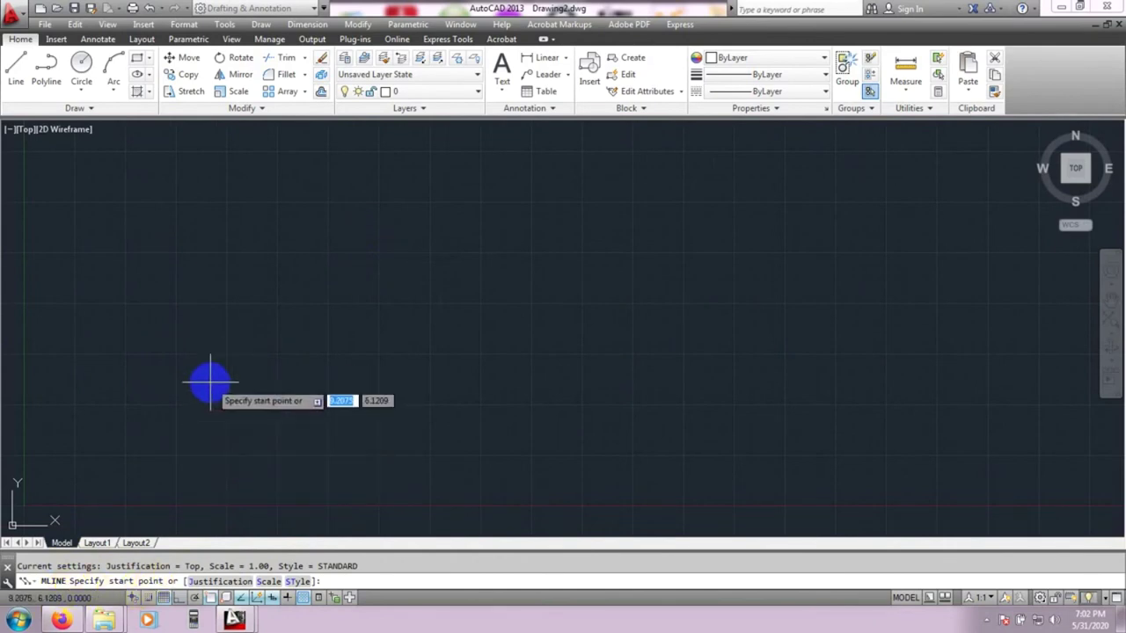
Step: Draw a freehand zigzag multiline of five segments in the empty drawing, letting the last segment cross the first
left_click(208, 416)
left_click(460, 269)
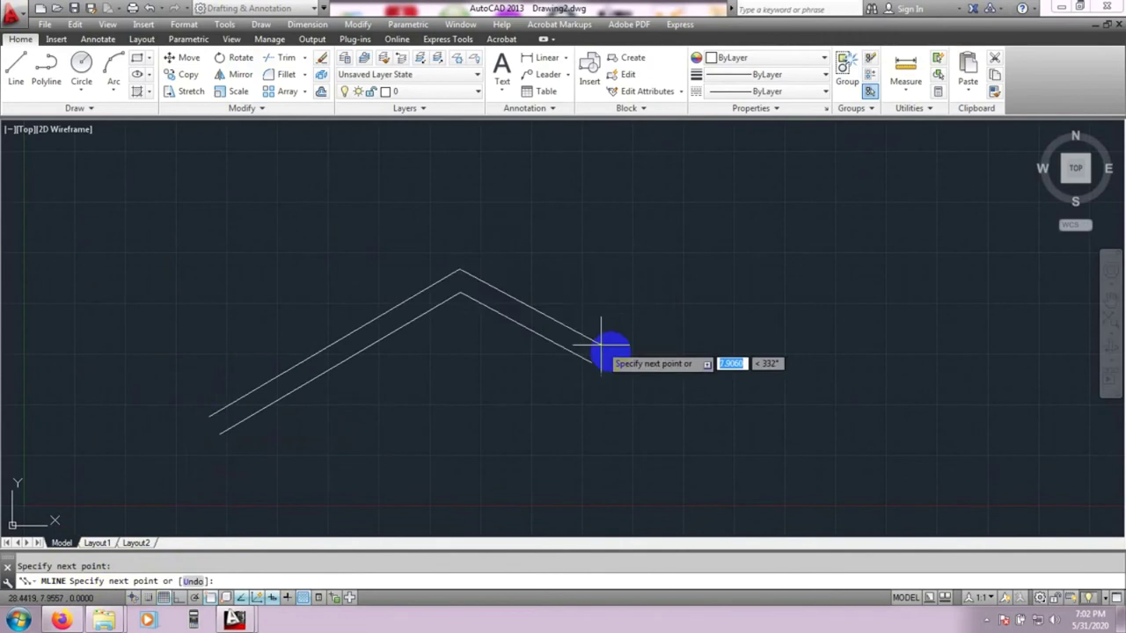
left_click(664, 422)
left_click(796, 254)
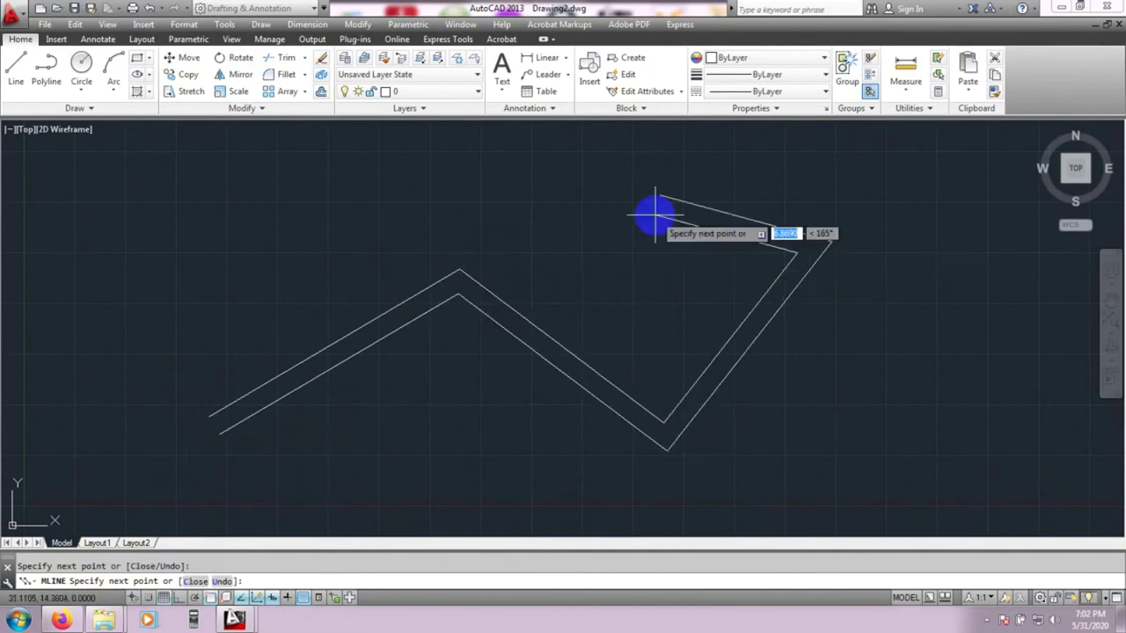
left_click(335, 209)
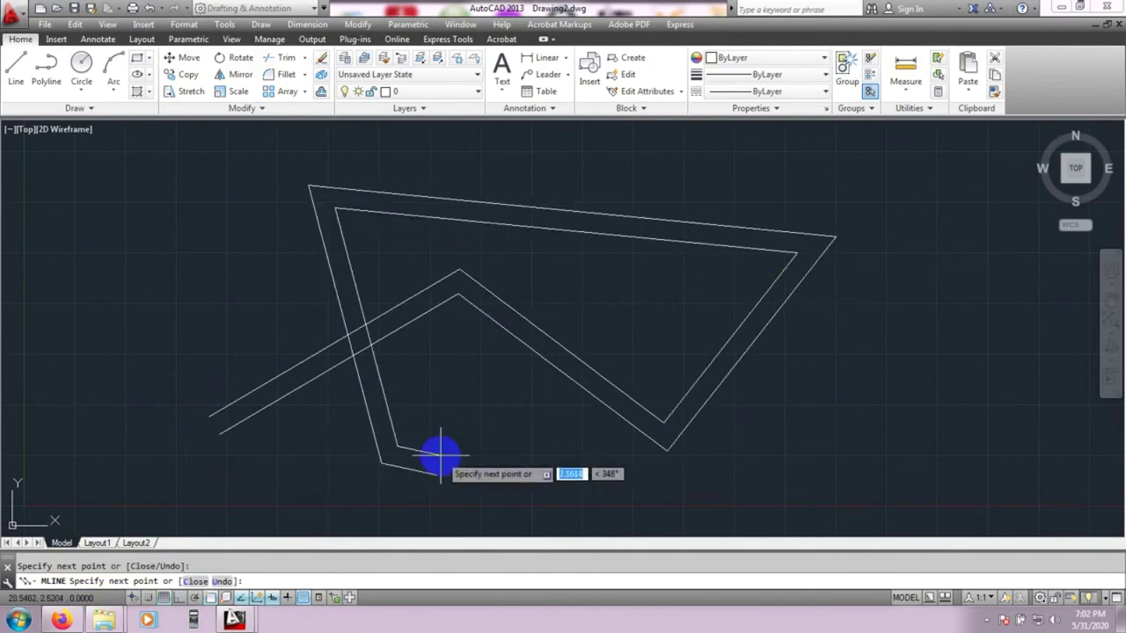
left_click(387, 444)
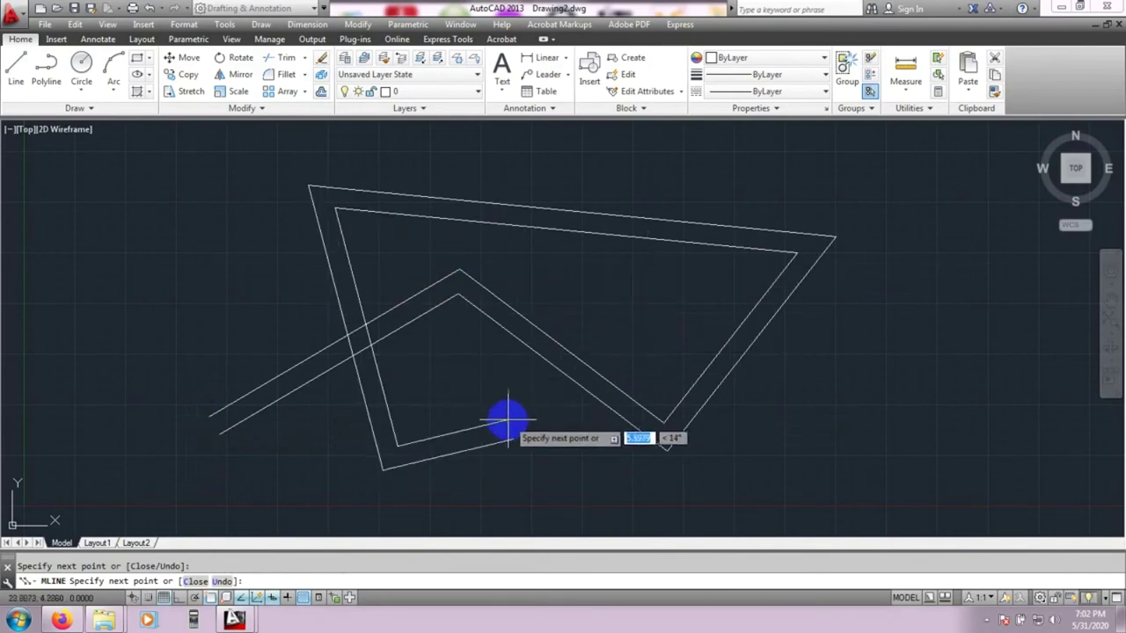
key("Escape")
Step: Start a new multiline in the empty area beside the first one with its justification set to Top
middle_click_drag(502, 416, 428, 392)
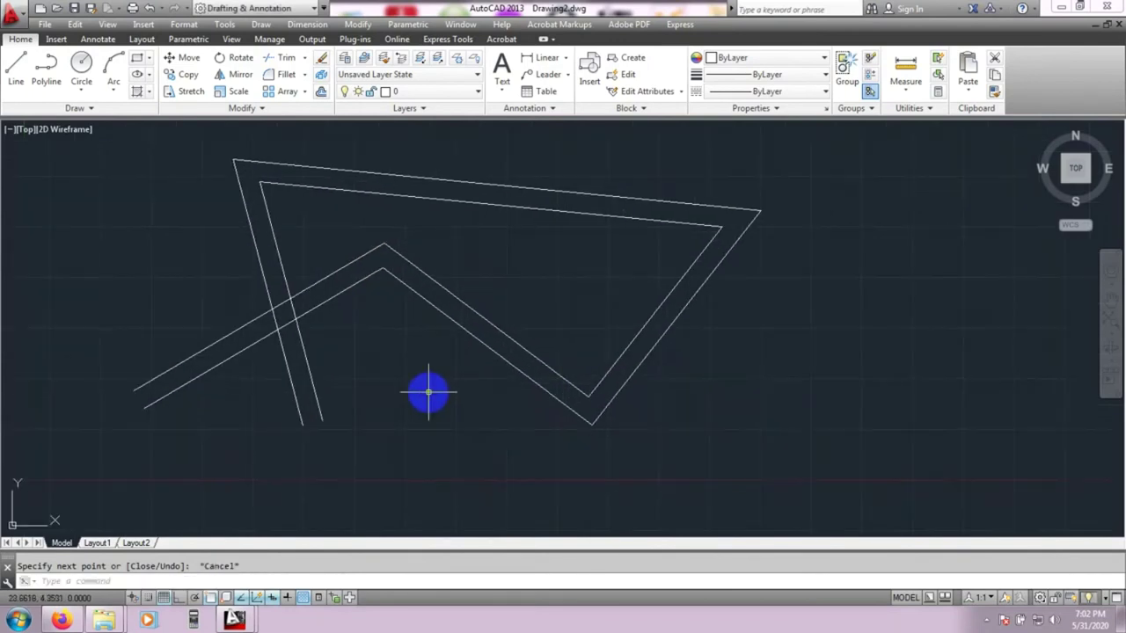
mouse_move(533, 347)
middle_mouse_down()
mouse_move(269, 377)
mouse_move(41, 314)
middle_mouse_up()
middle_click_drag(279, 325, 261, 335)
type("m")
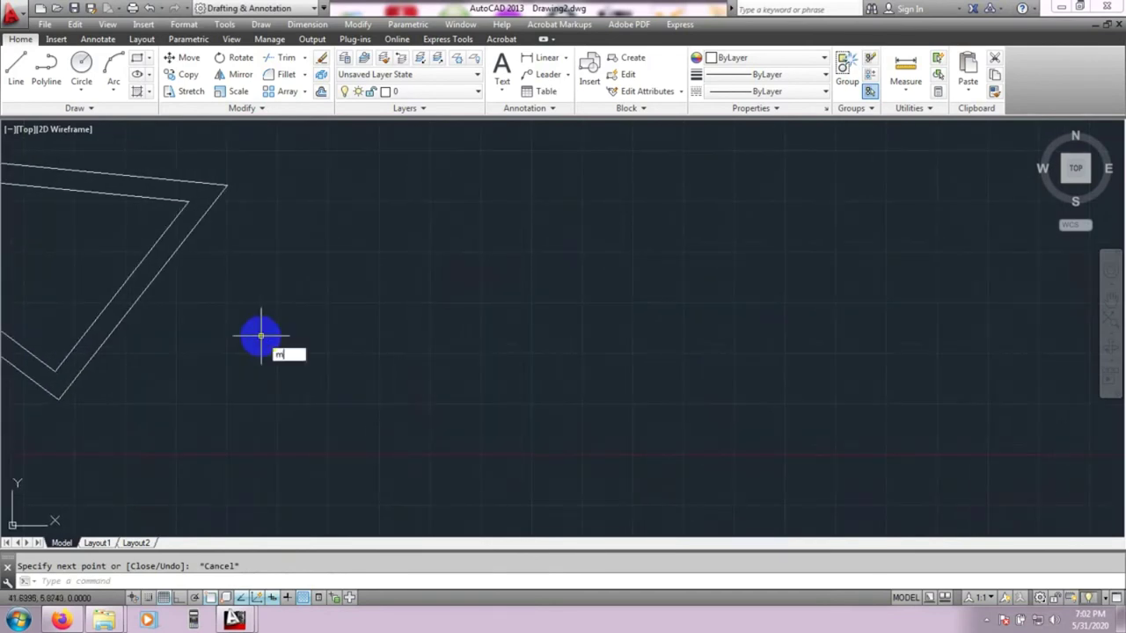
type("l")
key("Return")
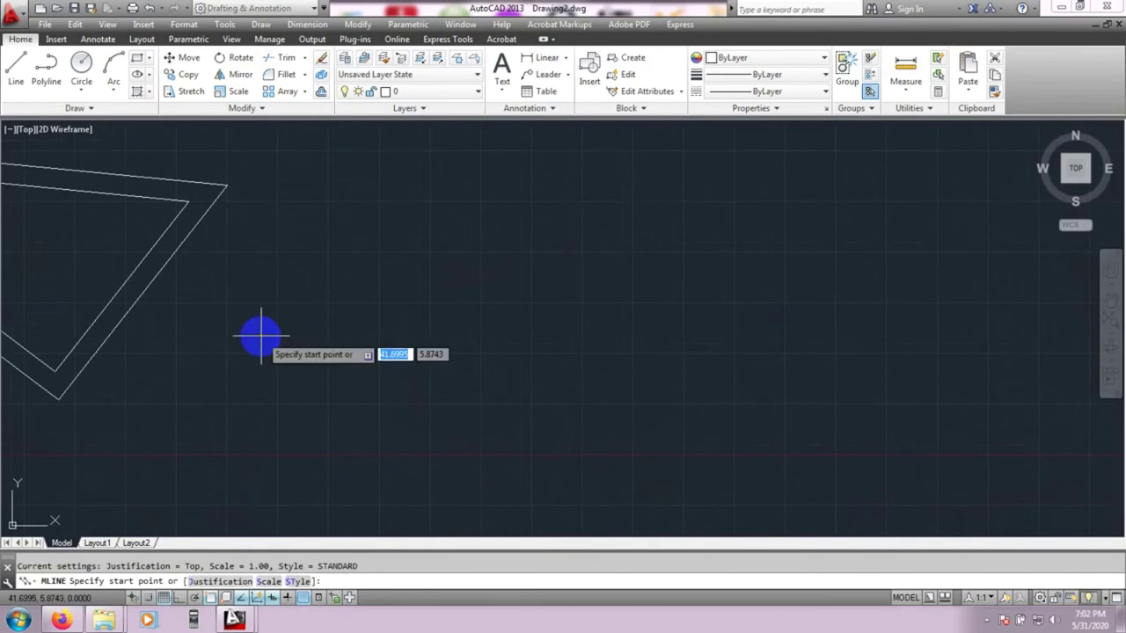
left_click(220, 581)
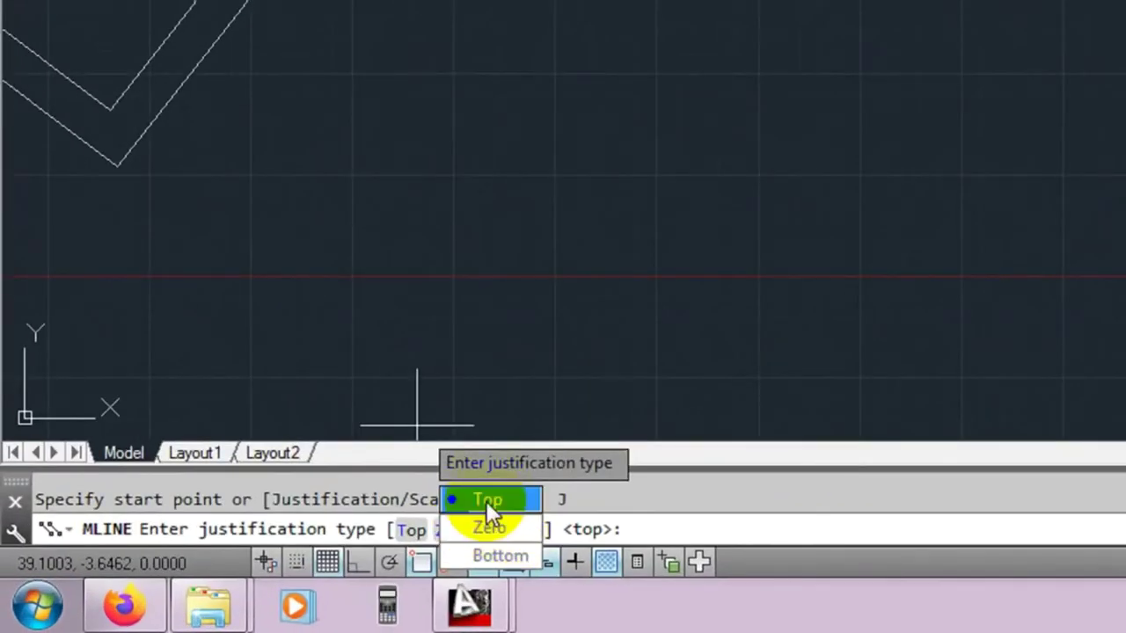
left_click(486, 502)
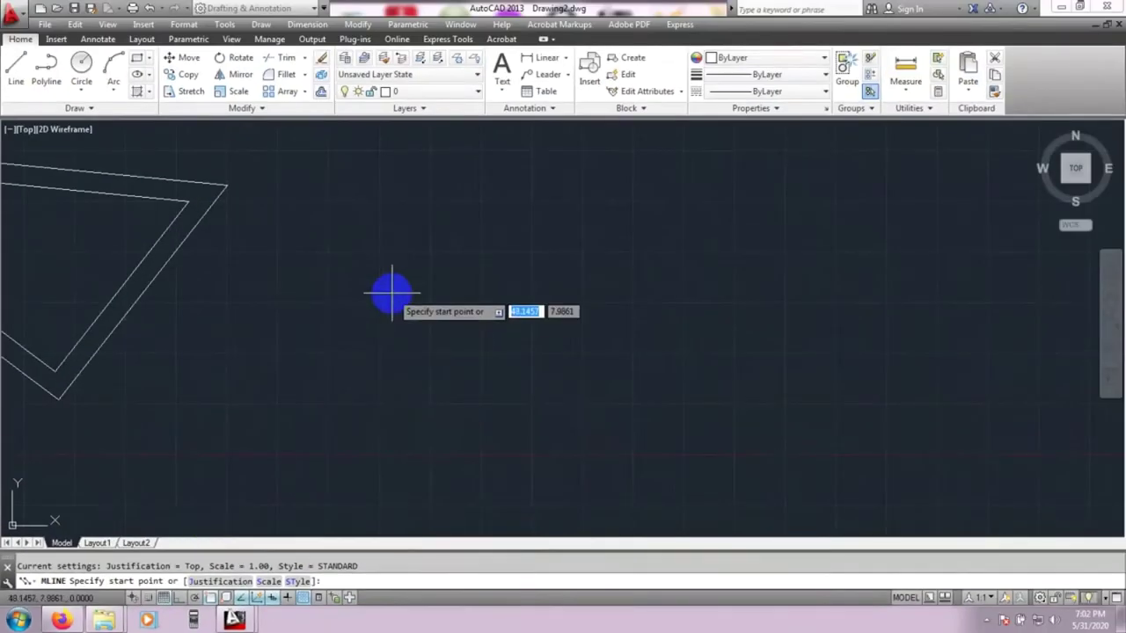
Step: Draw the Top-justified multiline as a freehand zigzag of eight segments that doubles back across itself
left_click(333, 313)
left_click(586, 421)
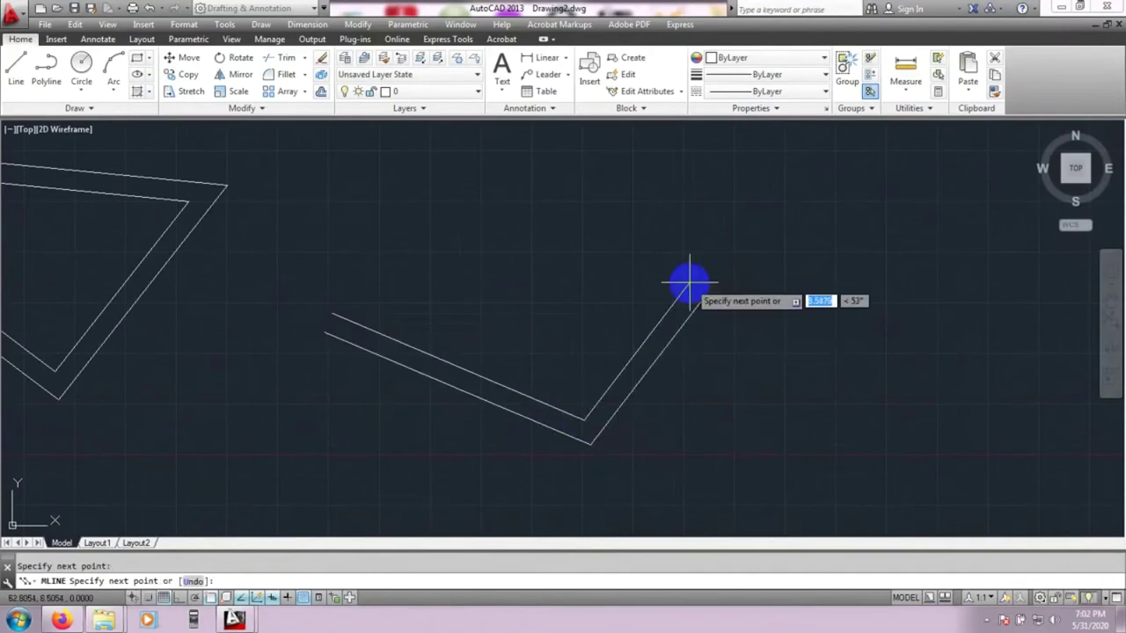
left_click(693, 283)
left_click(797, 306)
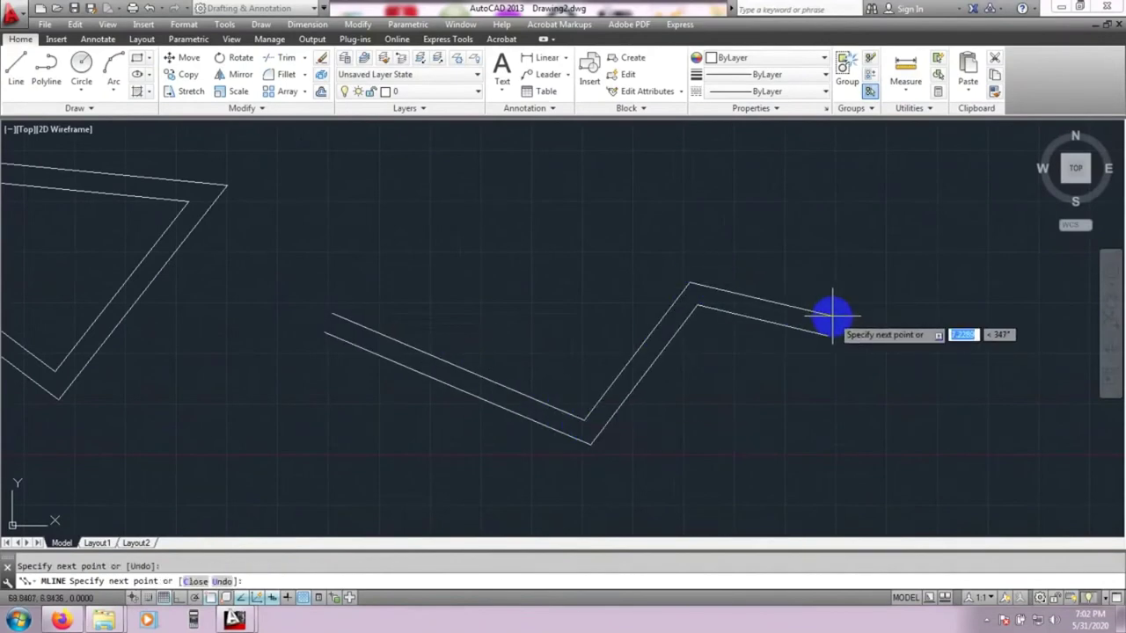
left_click(832, 315)
left_click(857, 480)
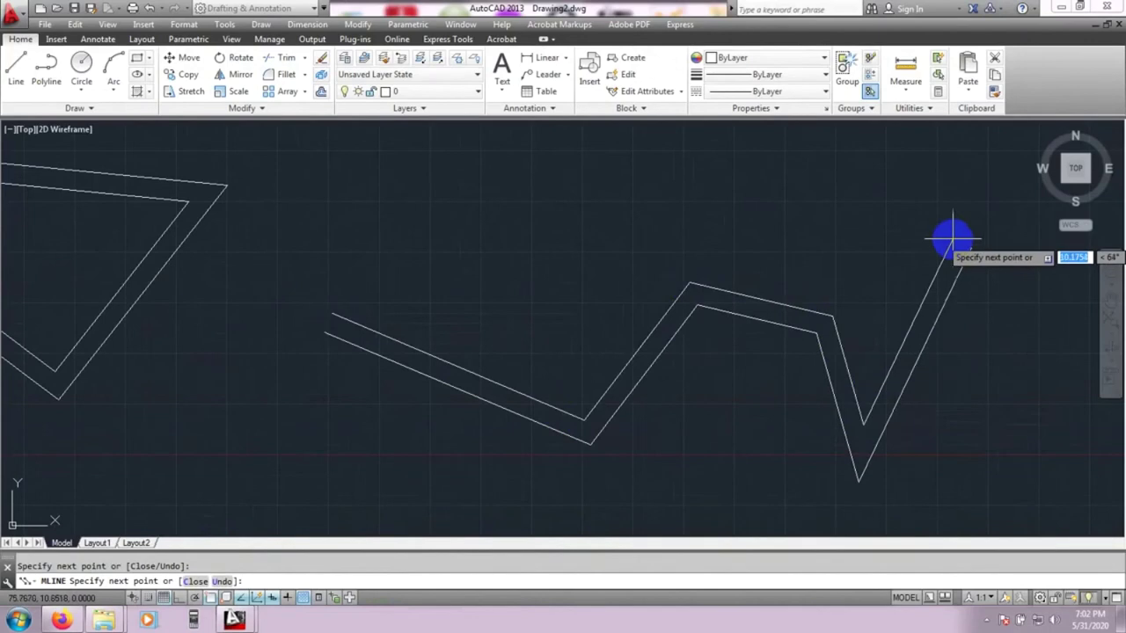
left_click(953, 239)
left_click(1083, 337)
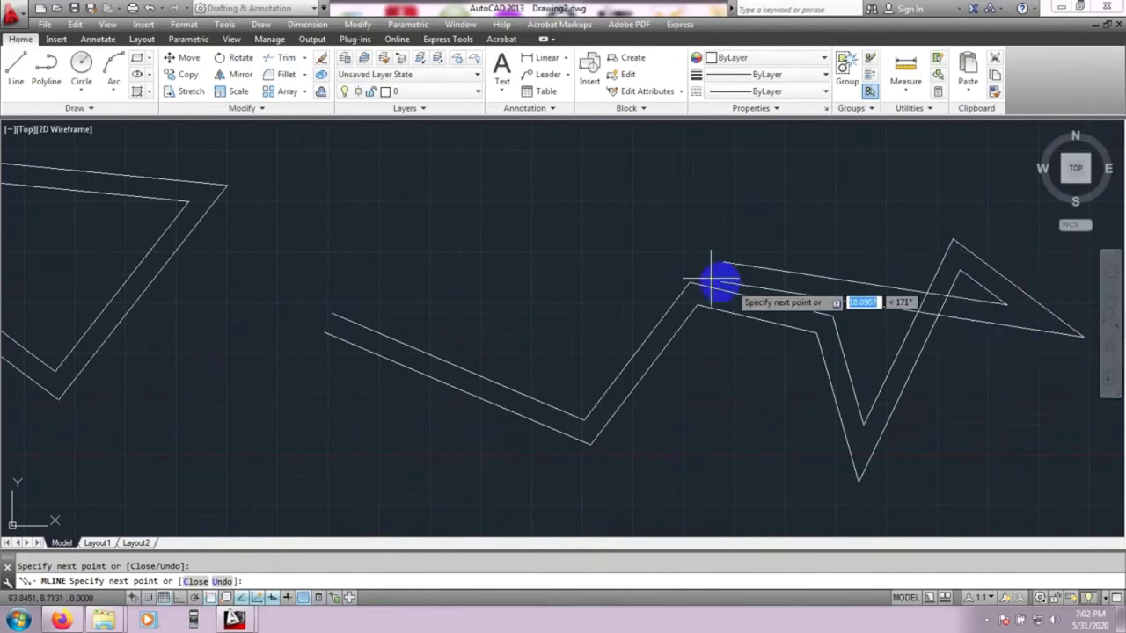
left_click(239, 279)
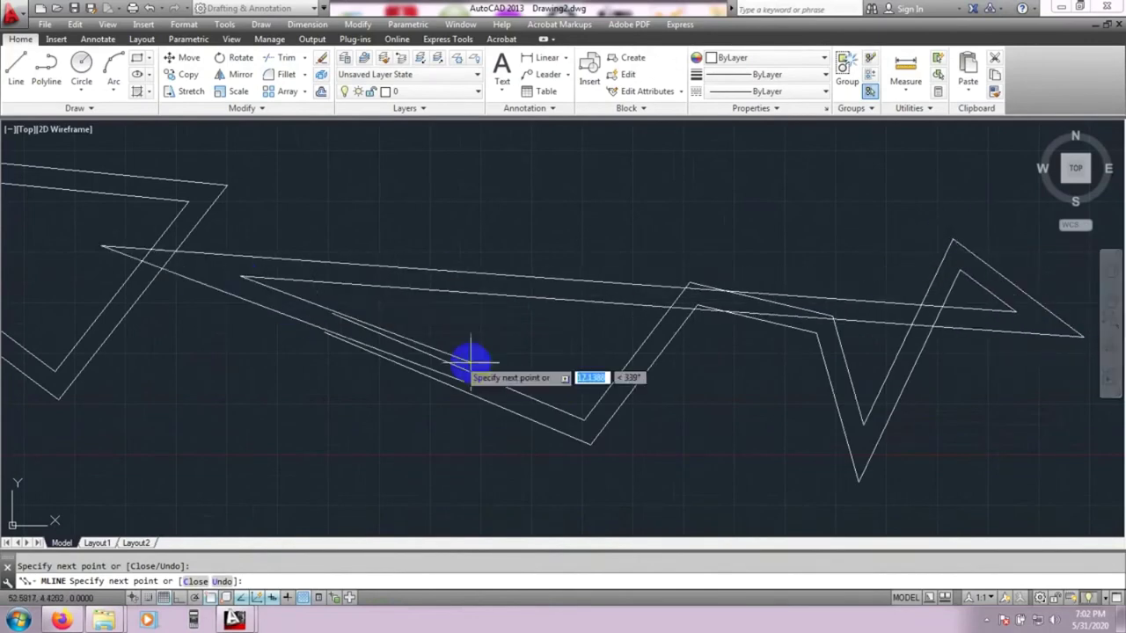
left_click(772, 400)
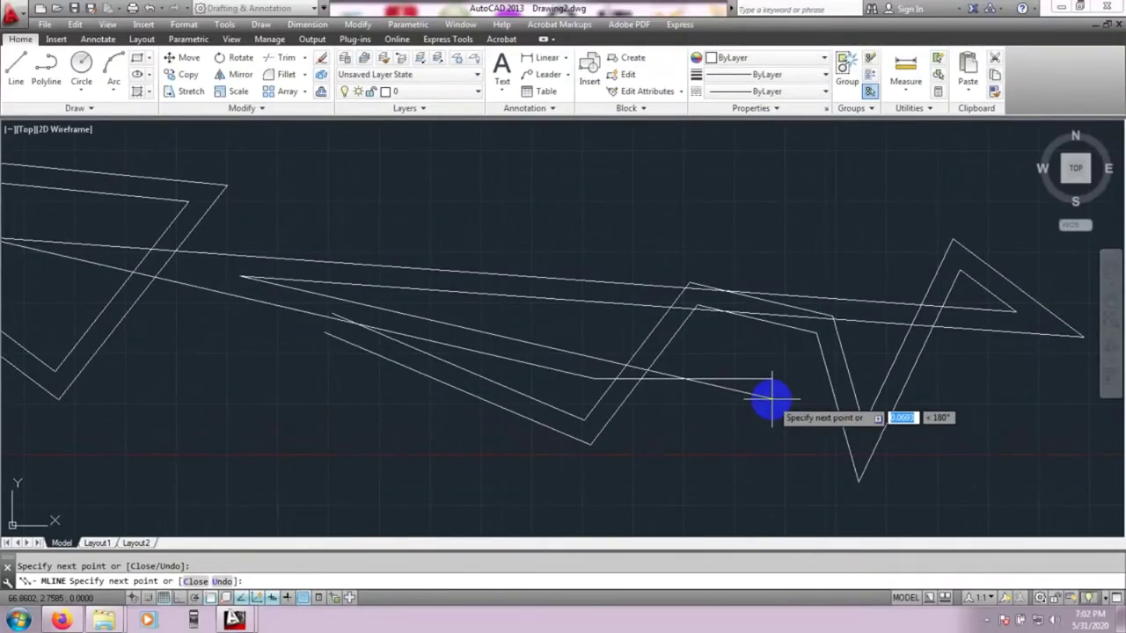
key("Return")
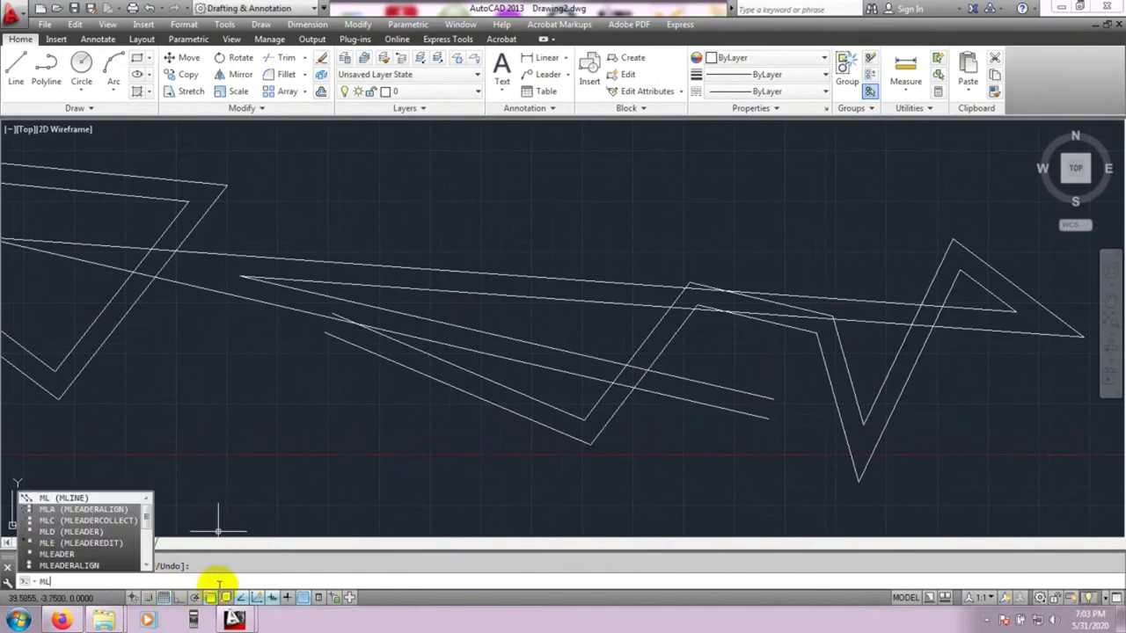
Step: Start another multiline and set its justification to Zero
key("Return")
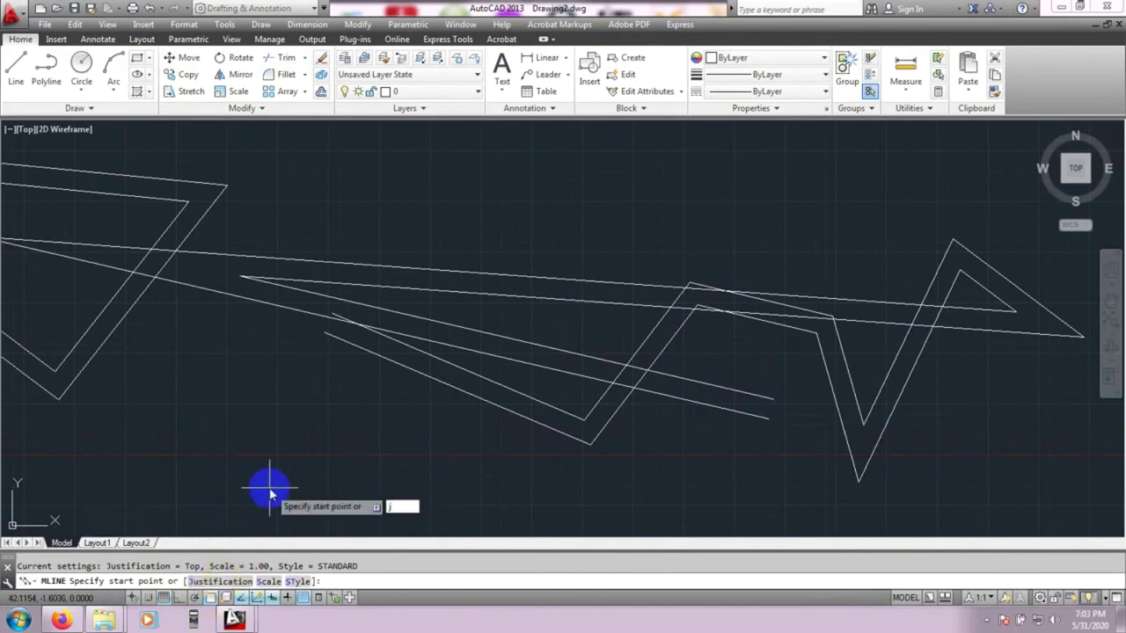
key("Return")
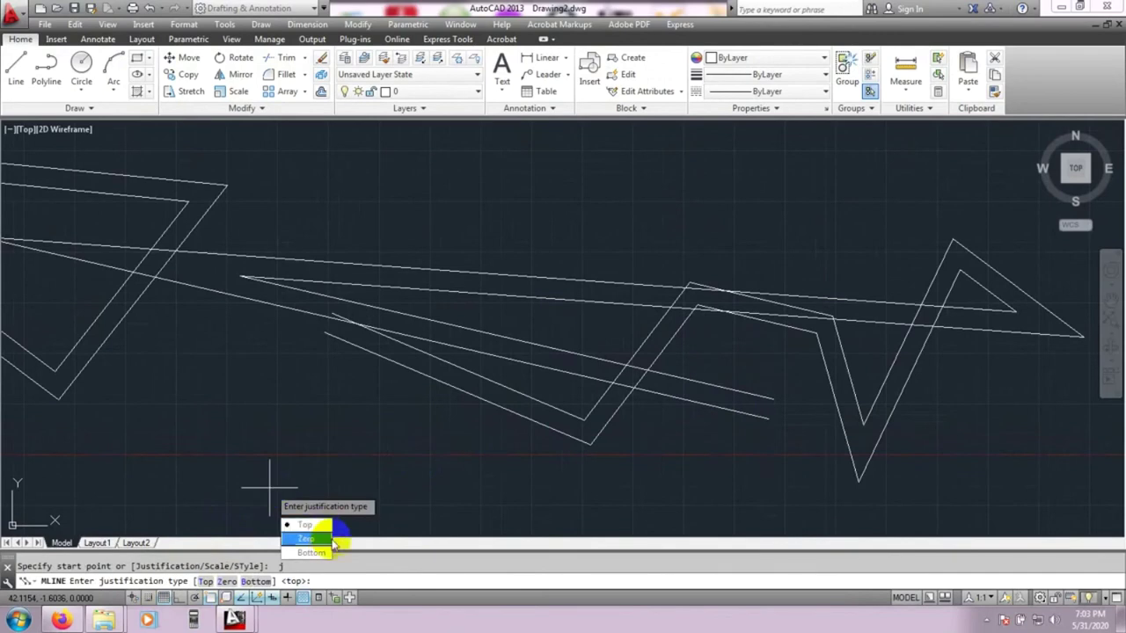
left_click(305, 538)
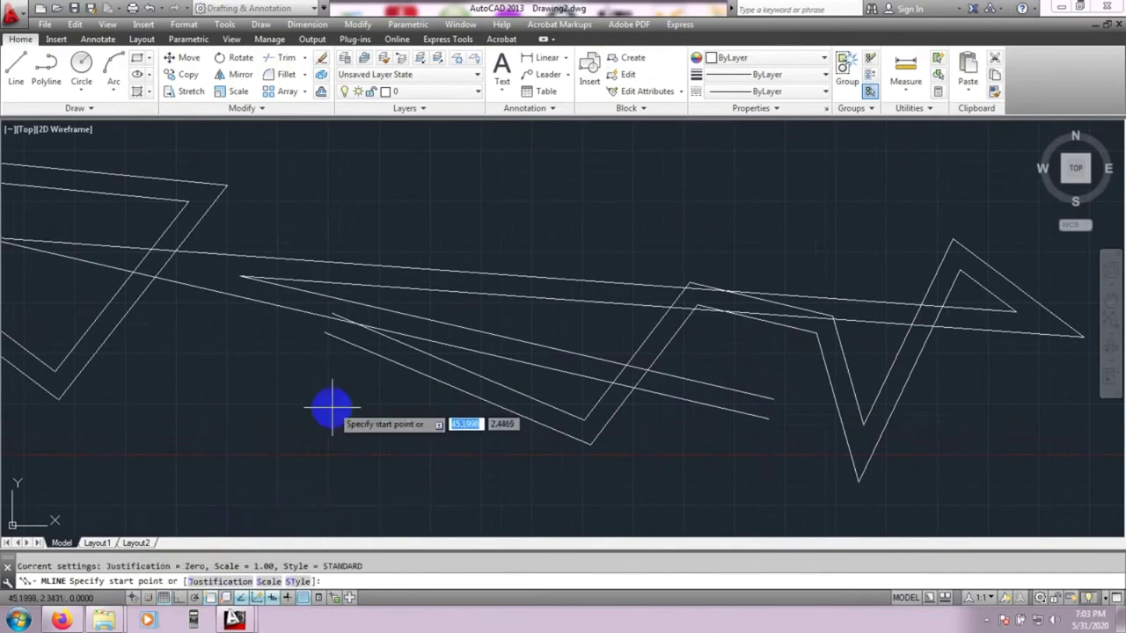
Step: Draw the Zero-justified multiline as a freehand zigzag of five segments in the empty area above the earlier multilines
mouse_move(335, 407)
middle_mouse_down()
mouse_move(316, 422)
mouse_move(294, 372)
mouse_move(305, 389)
middle_mouse_up()
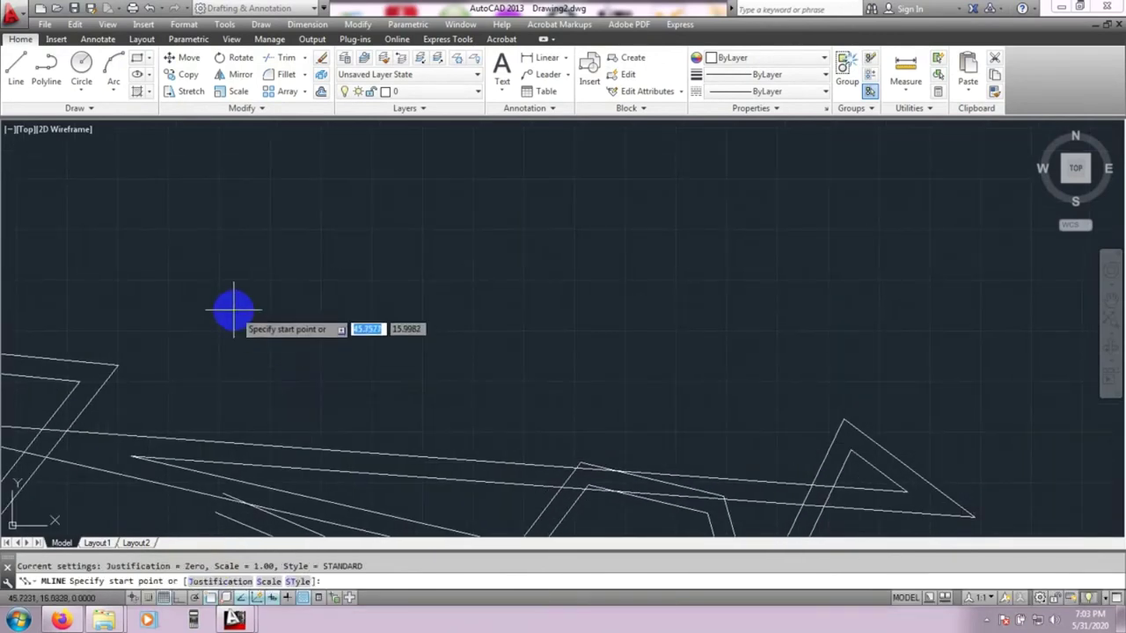
left_click(231, 307)
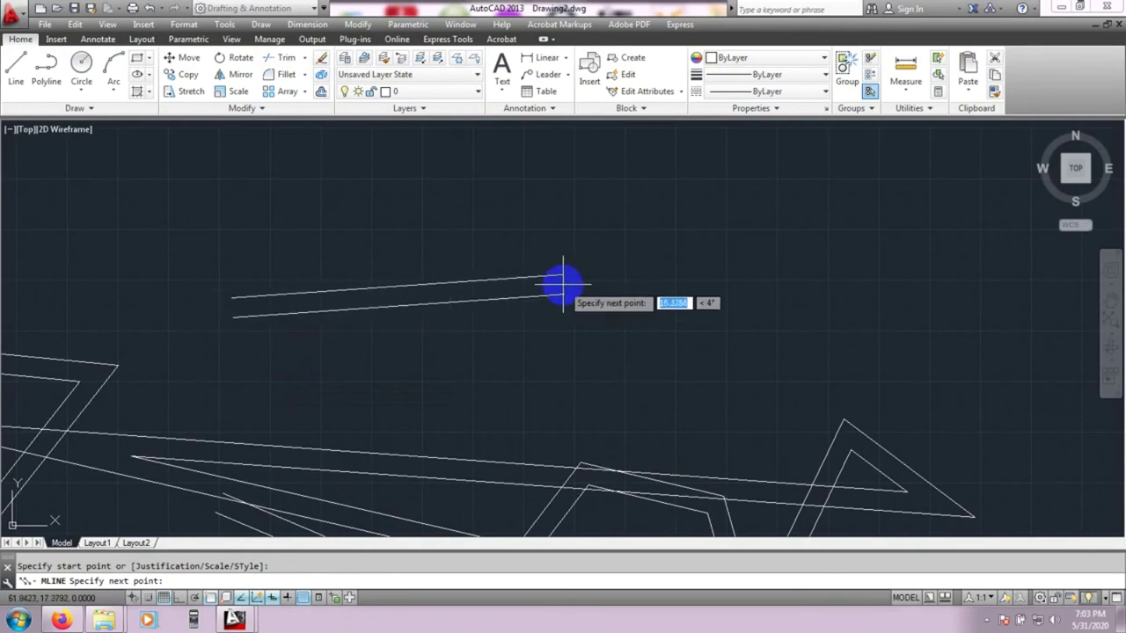
left_click(563, 285)
left_click(707, 324)
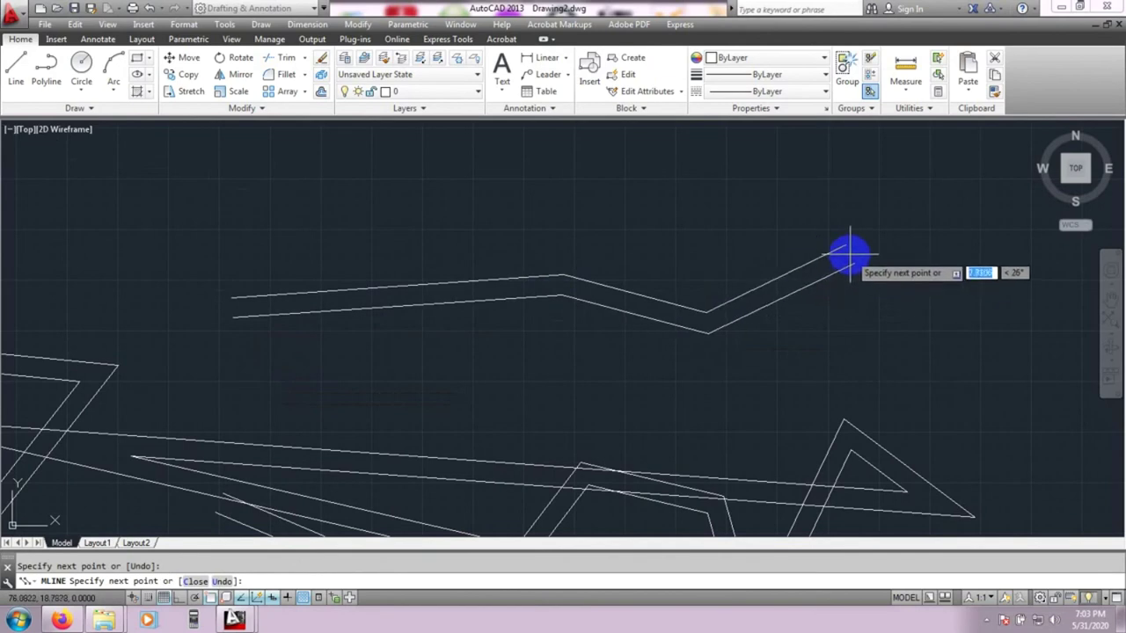
left_click(854, 253)
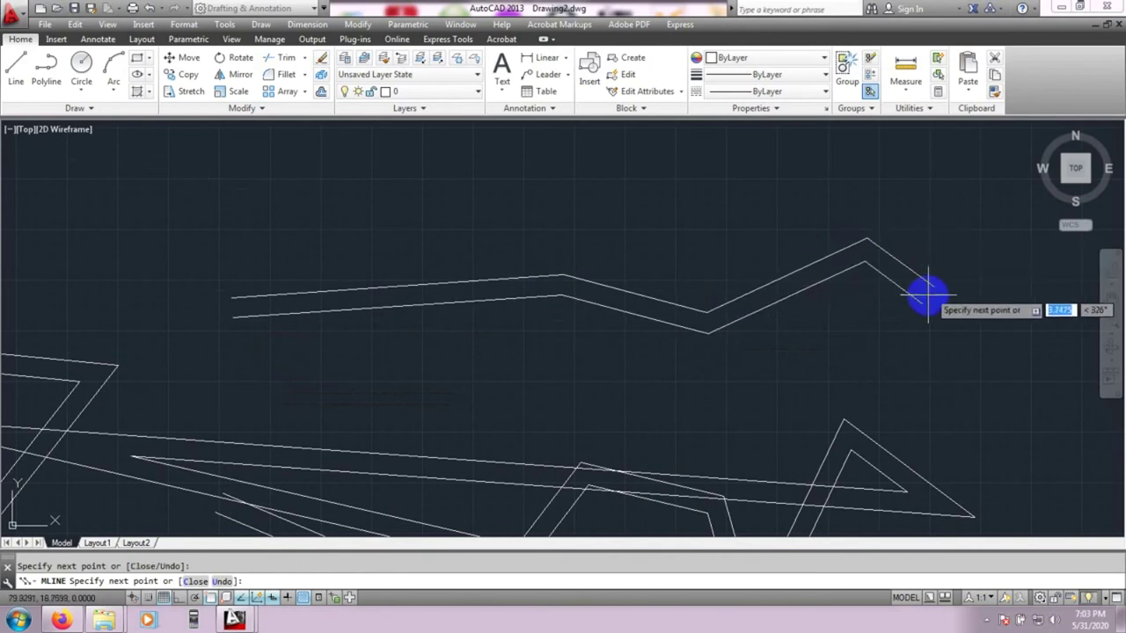
key("Escape")
middle_click_drag(956, 282, 592, 281)
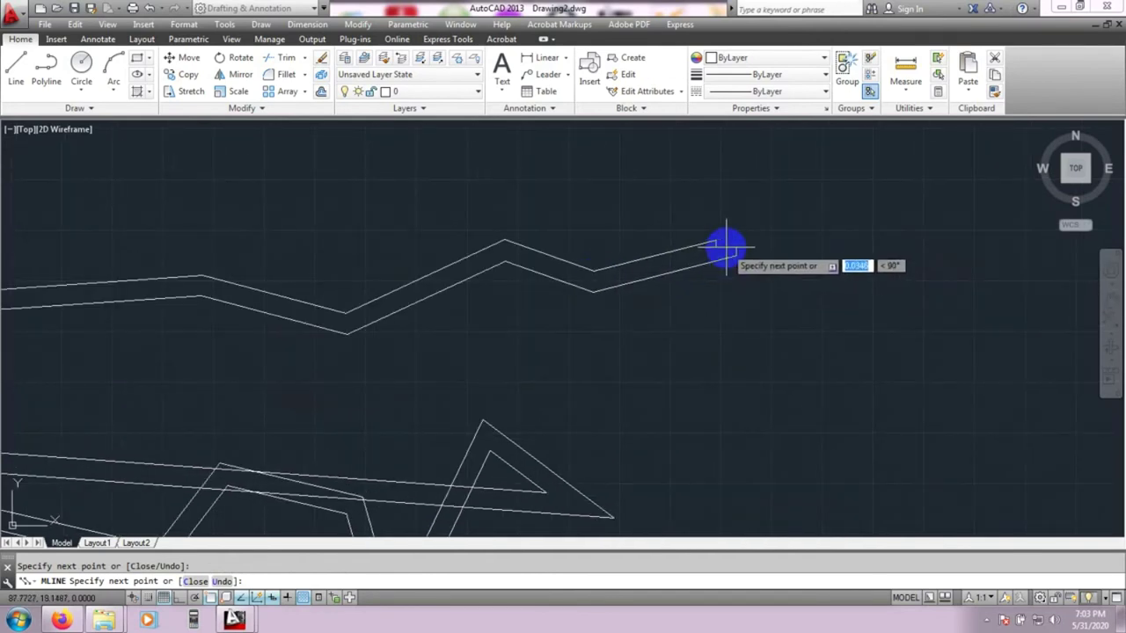
key("Return")
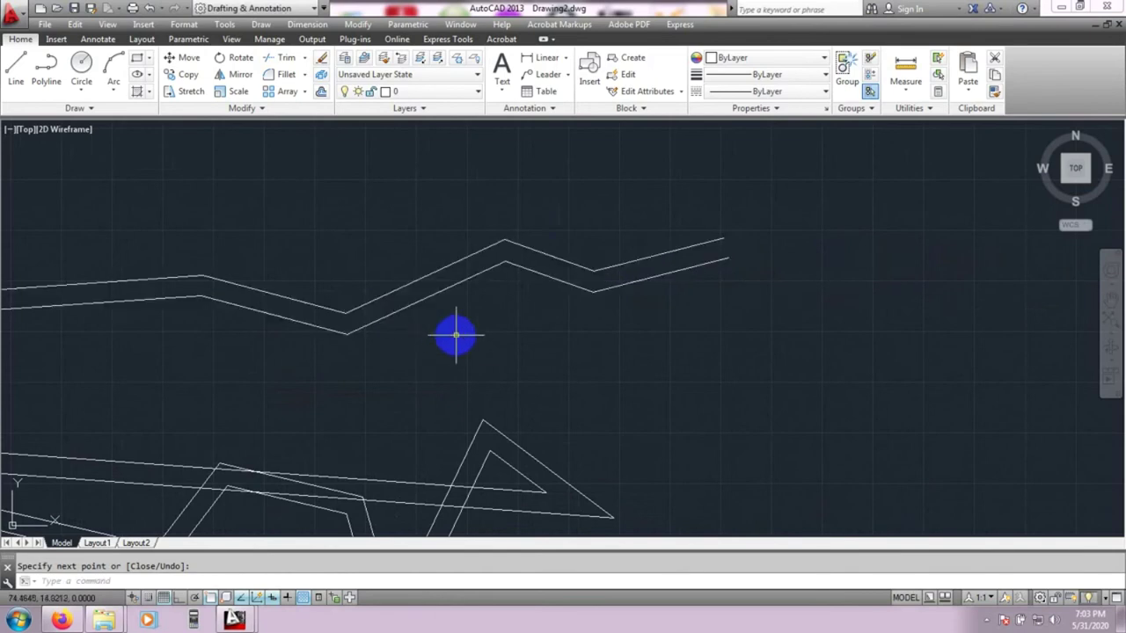
Step: Start another multiline and set its justification to Bottom
type("ml")
key("Return")
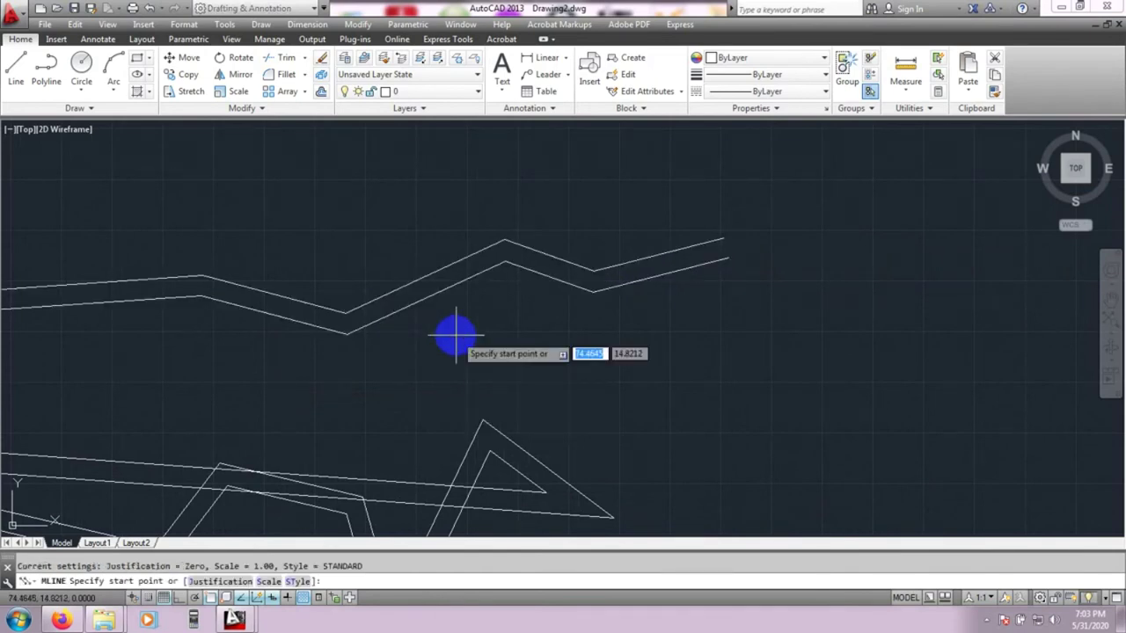
left_click(218, 581)
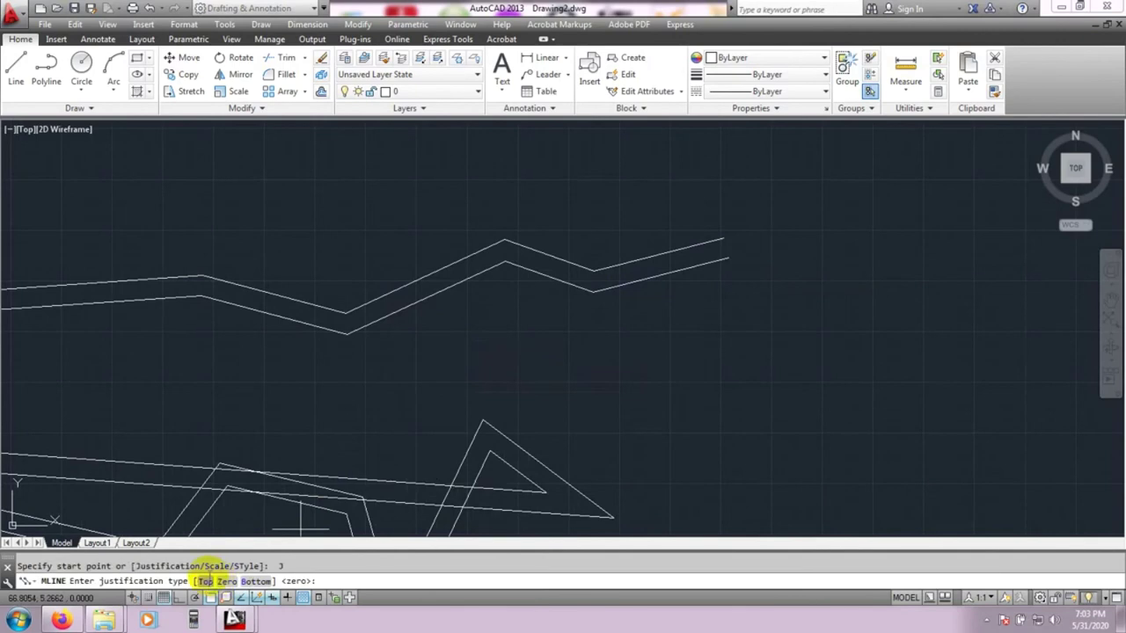
left_click(280, 599)
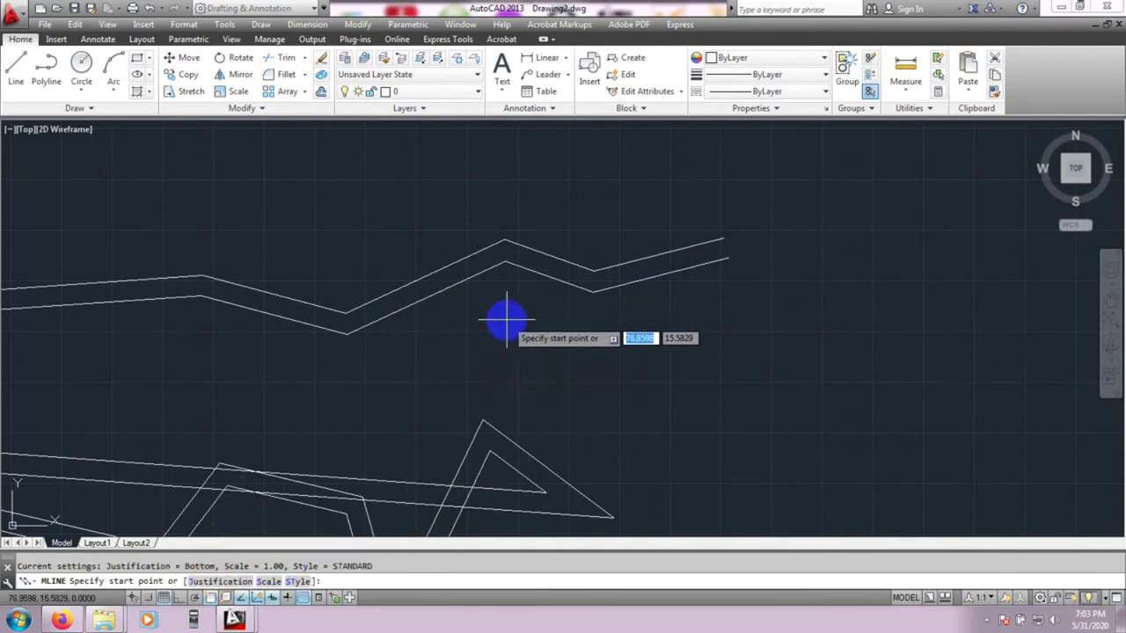
Step: Draw the Bottom-justified multiline as a freehand zigzag of six segments in the empty area beyond the Zero-justified one
middle_click_drag(576, 334, 56, 346)
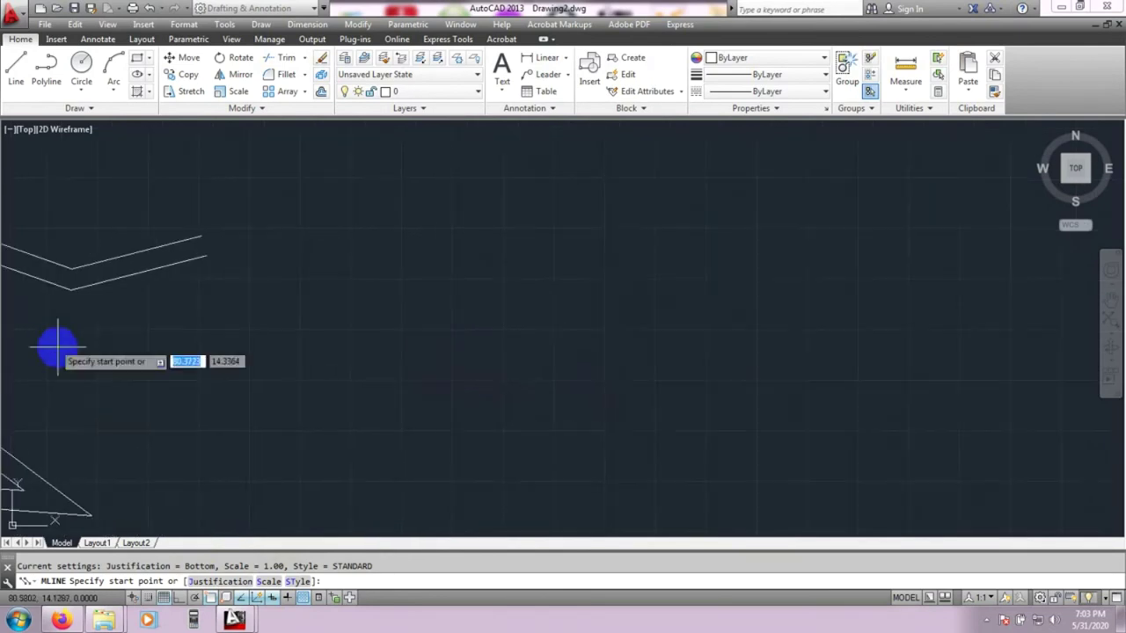
left_click(151, 343)
left_click(374, 310)
left_click(486, 408)
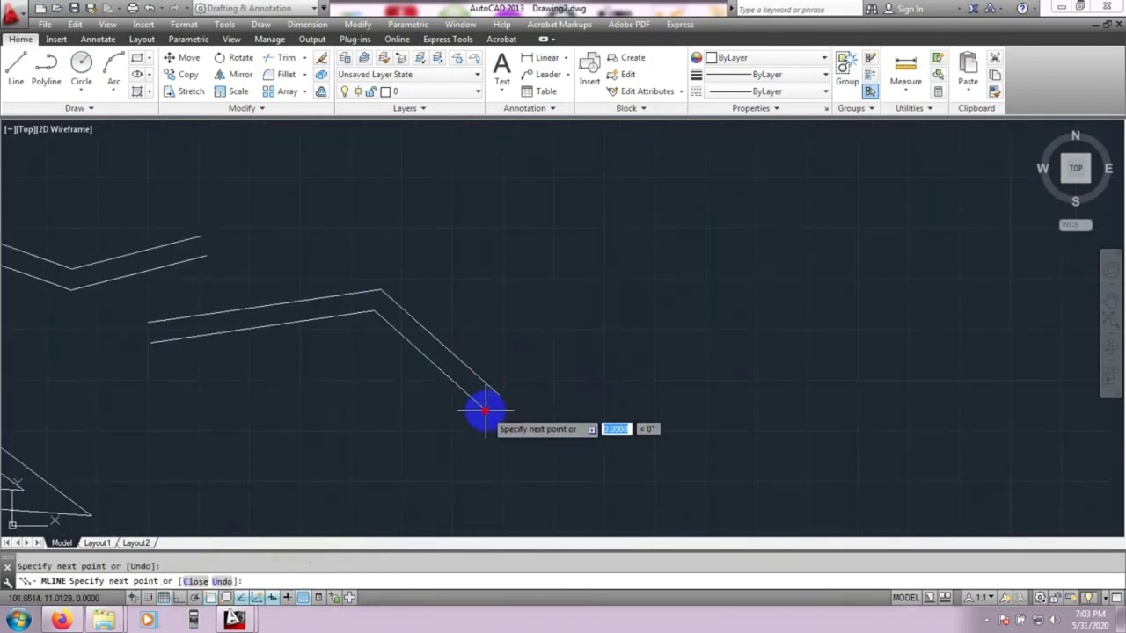
left_click(605, 325)
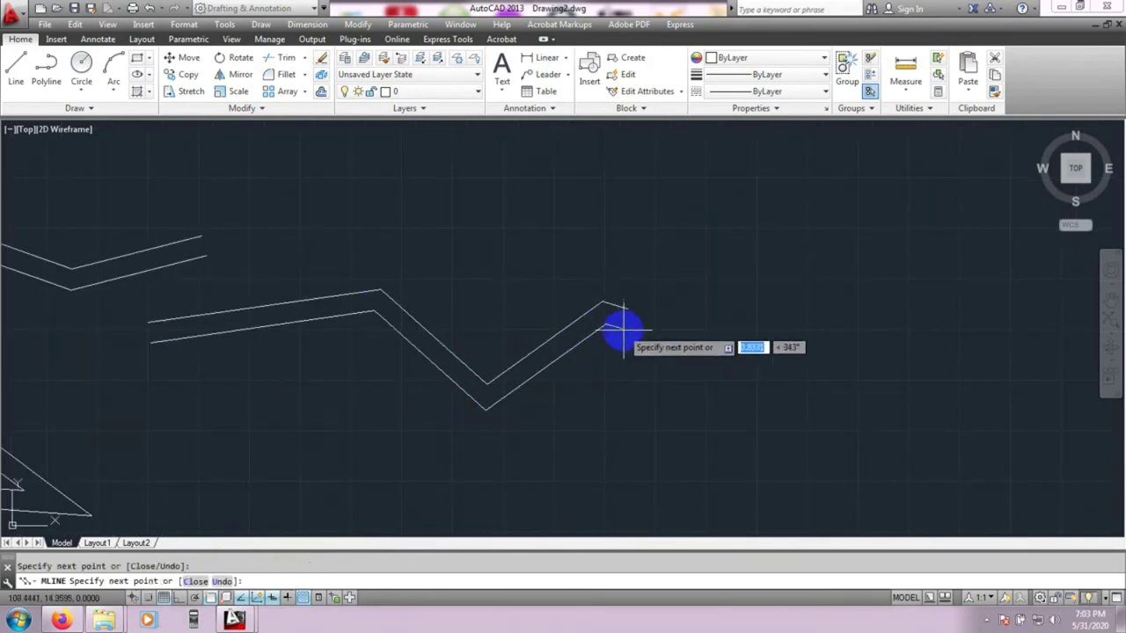
left_click(682, 404)
left_click(899, 285)
left_click(948, 413)
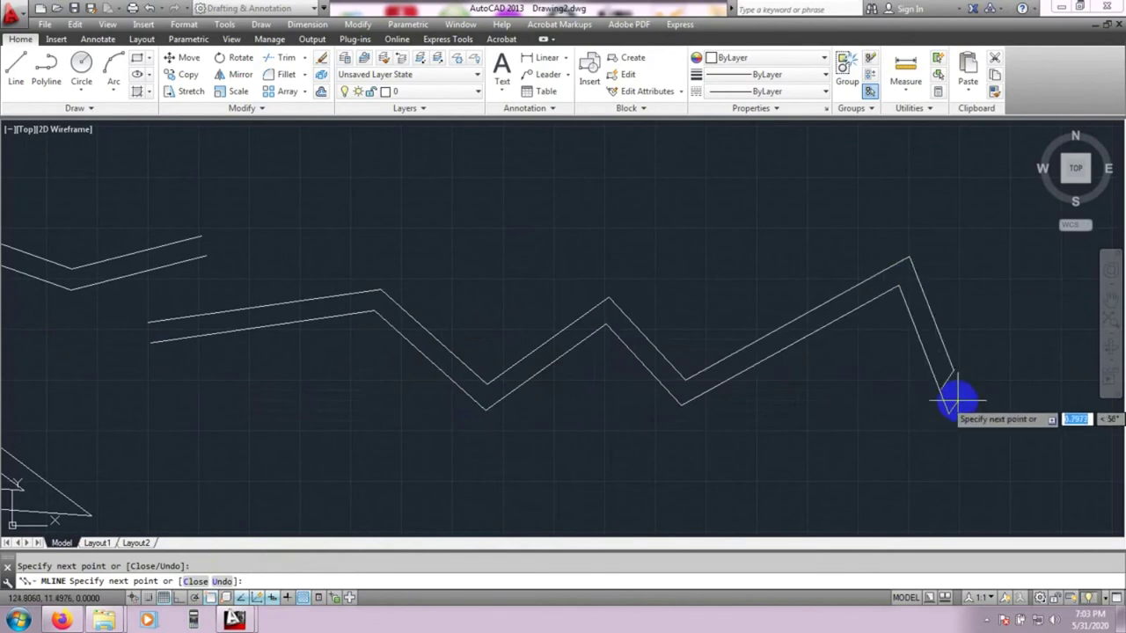
middle_click_drag(955, 396, 724, 395)
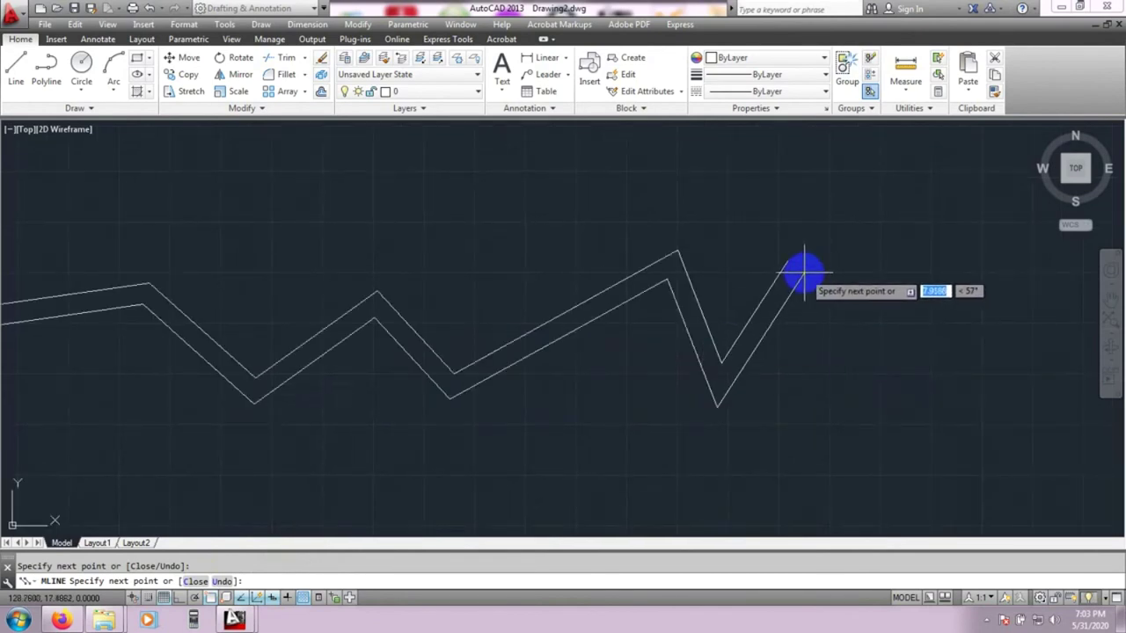
key("Escape")
Step: Start another multiline and set its scale to 2
mouse_move(339, 447)
middle_mouse_down()
mouse_move(456, 283)
mouse_move(422, 314)
mouse_move(586, 344)
mouse_move(553, 335)
mouse_move(278, 359)
middle_mouse_up()
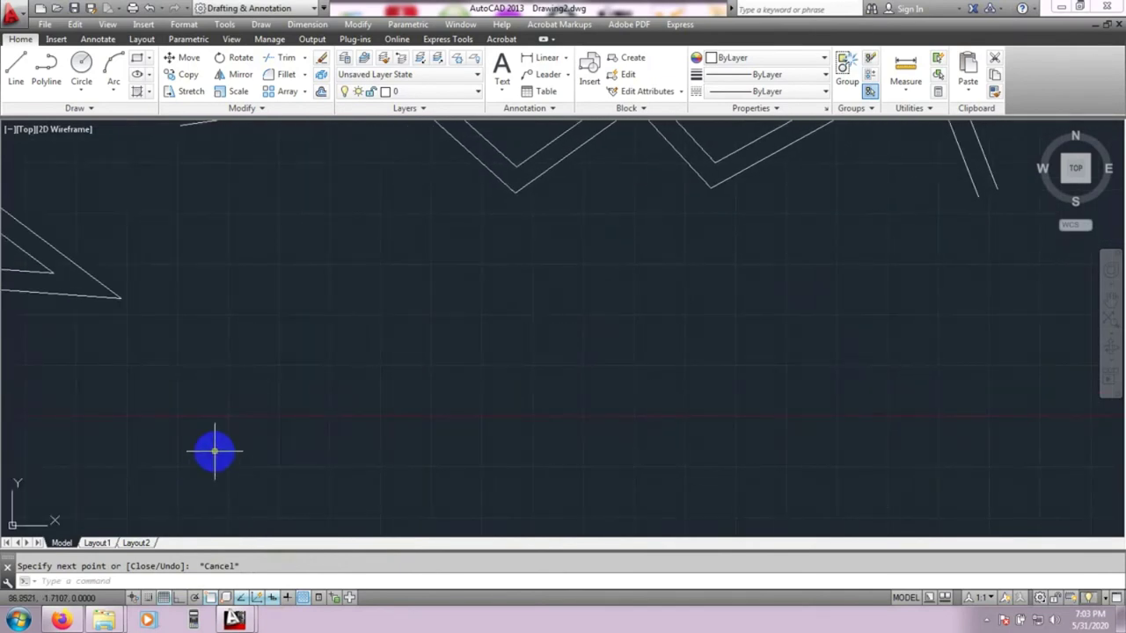
type("l")
key("Return")
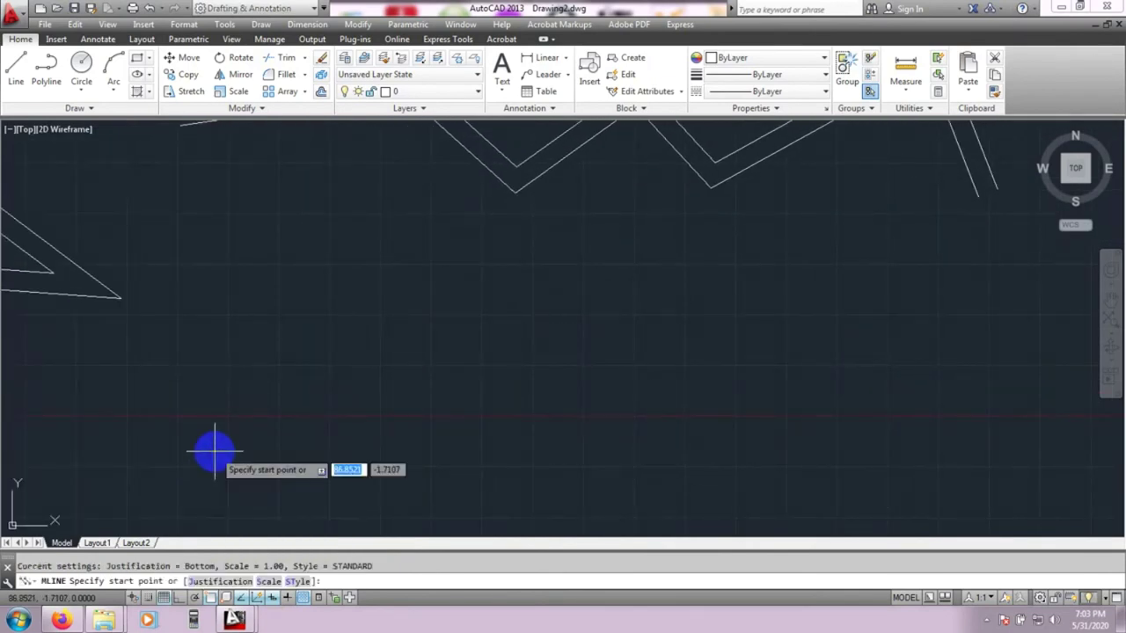
scroll(213, 452, "down", 2)
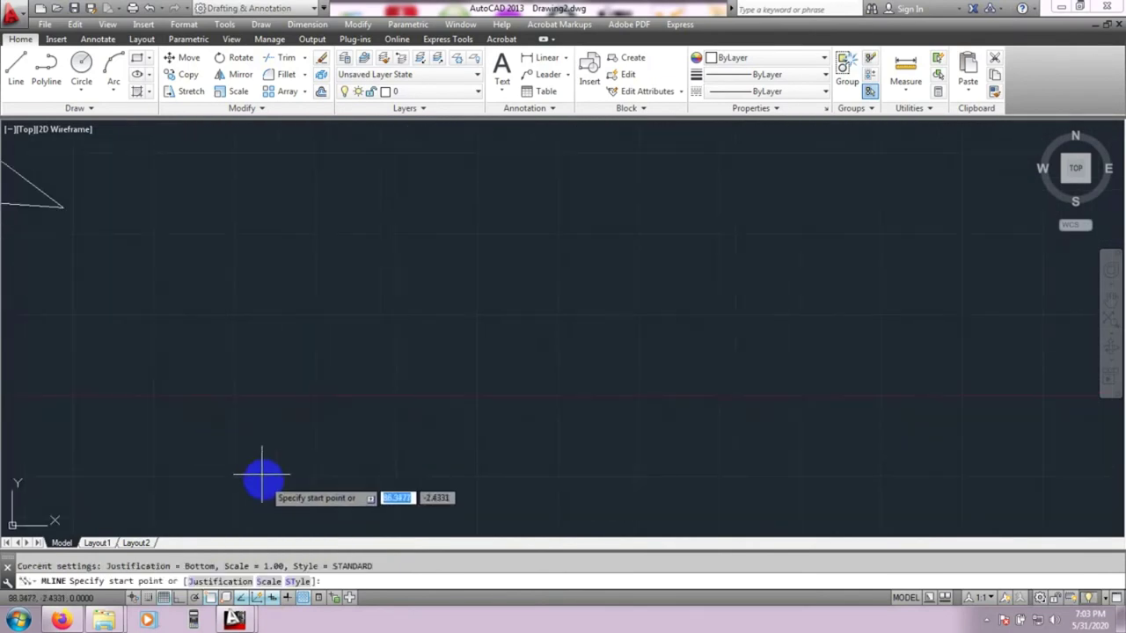
left_click(268, 583)
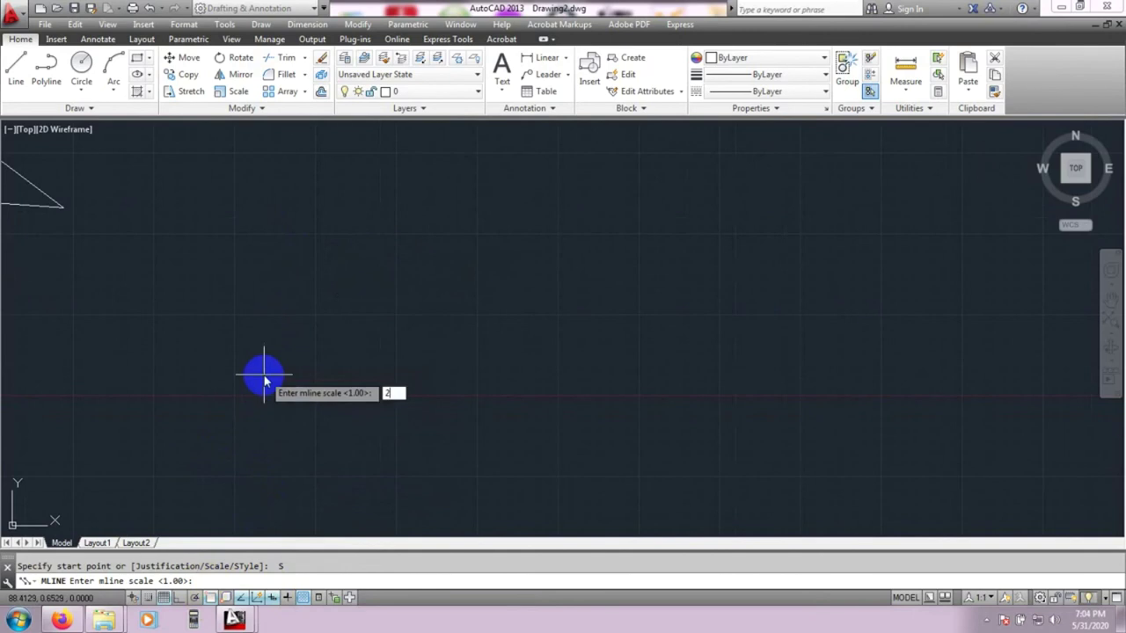
key("Return")
Step: Draw the scale 2 multiline as a freehand zigzag of five segments below the previous Bottom-justified multiline
scroll(264, 375, "up", 5)
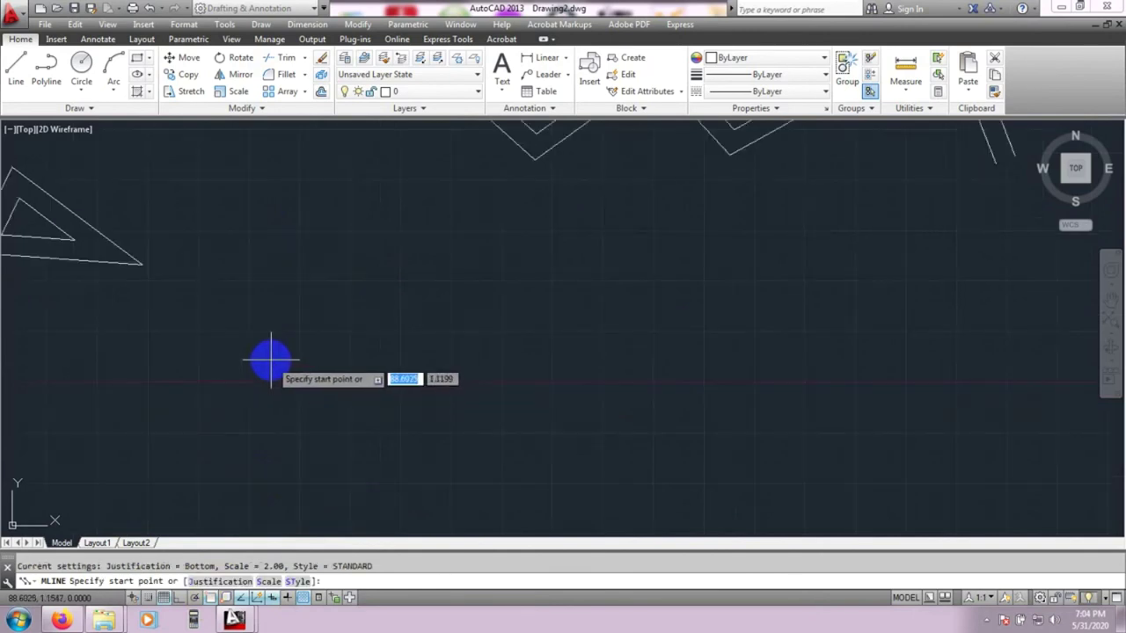
mouse_move(269, 360)
middle_mouse_down()
mouse_move(299, 361)
mouse_move(149, 442)
mouse_move(103, 419)
middle_mouse_up()
left_click(89, 444)
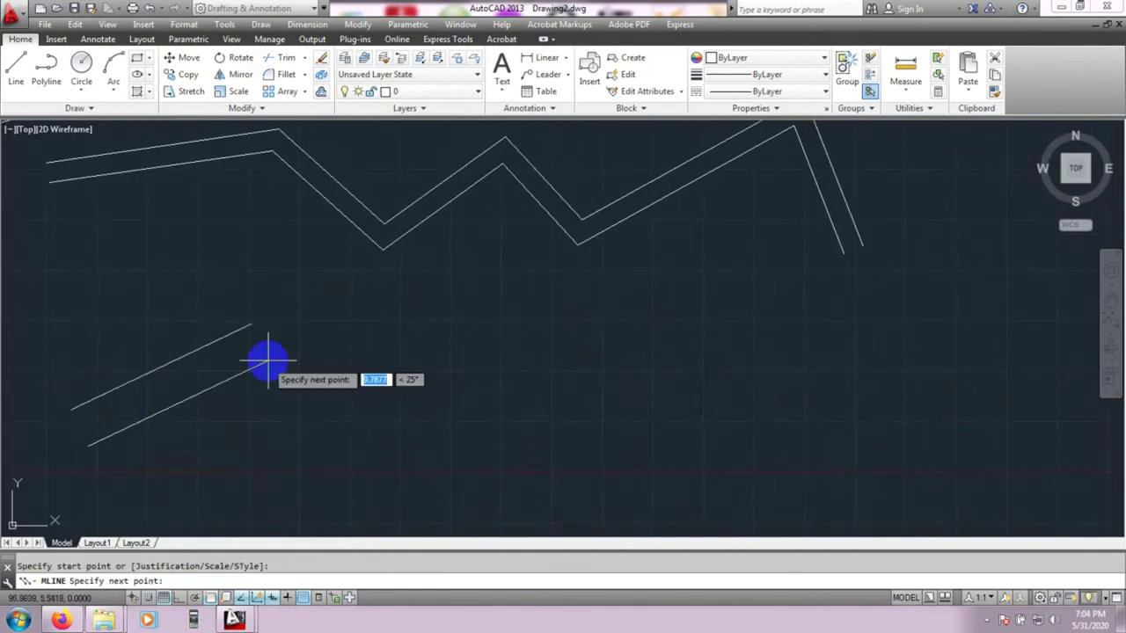
left_click(296, 357)
left_click(535, 460)
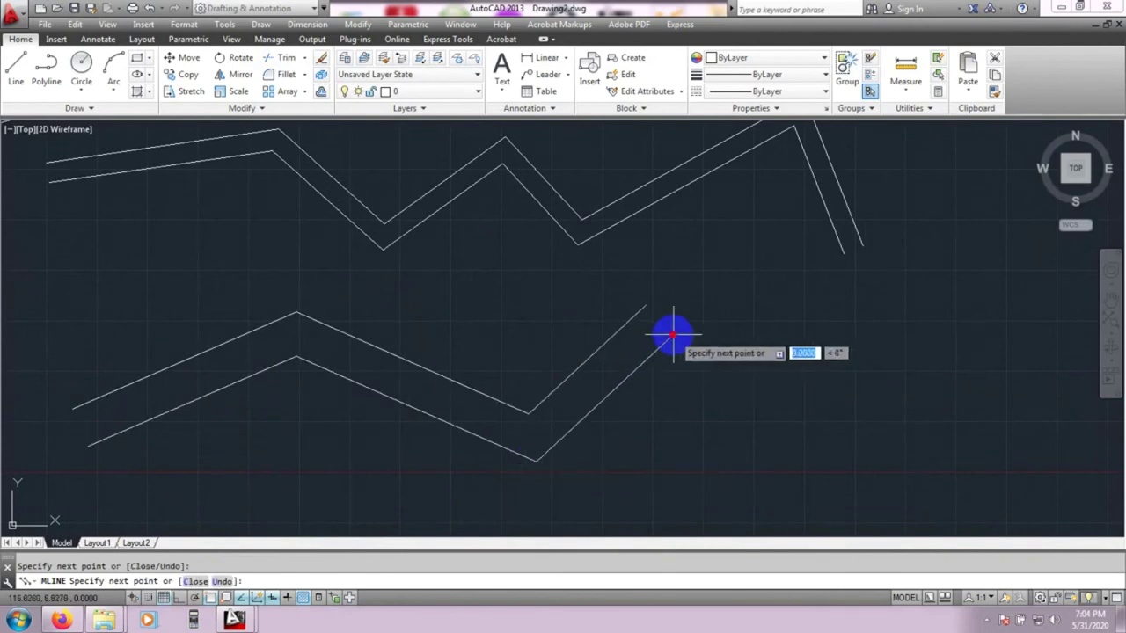
left_click(671, 331)
middle_click_drag(924, 427, 905, 439)
left_click(900, 437)
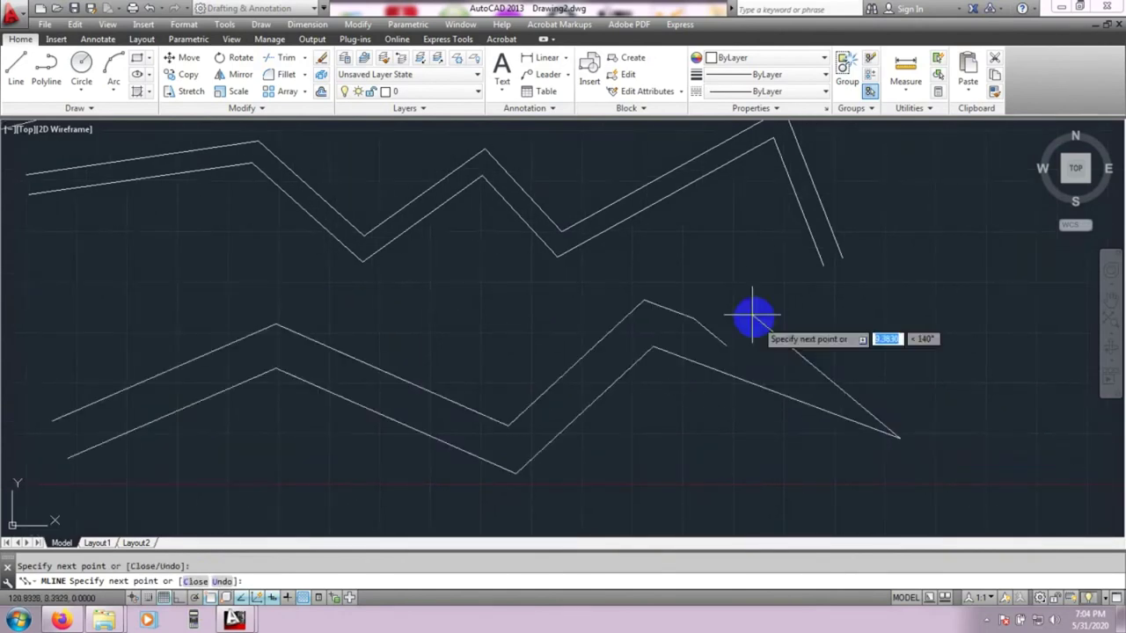
left_click(846, 244)
key("Escape")
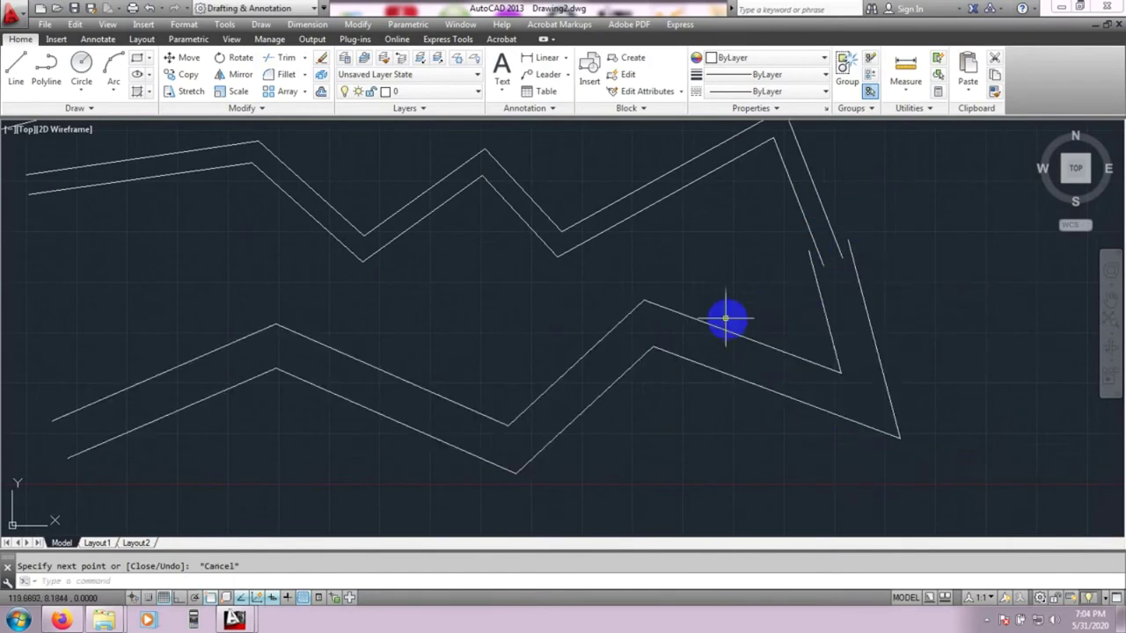
Step: Regenerate the drawing display with the REGEN command
mouse_move(641, 519)
middle_mouse_down()
mouse_move(594, 410)
mouse_move(606, 445)
mouse_move(666, 408)
middle_mouse_up()
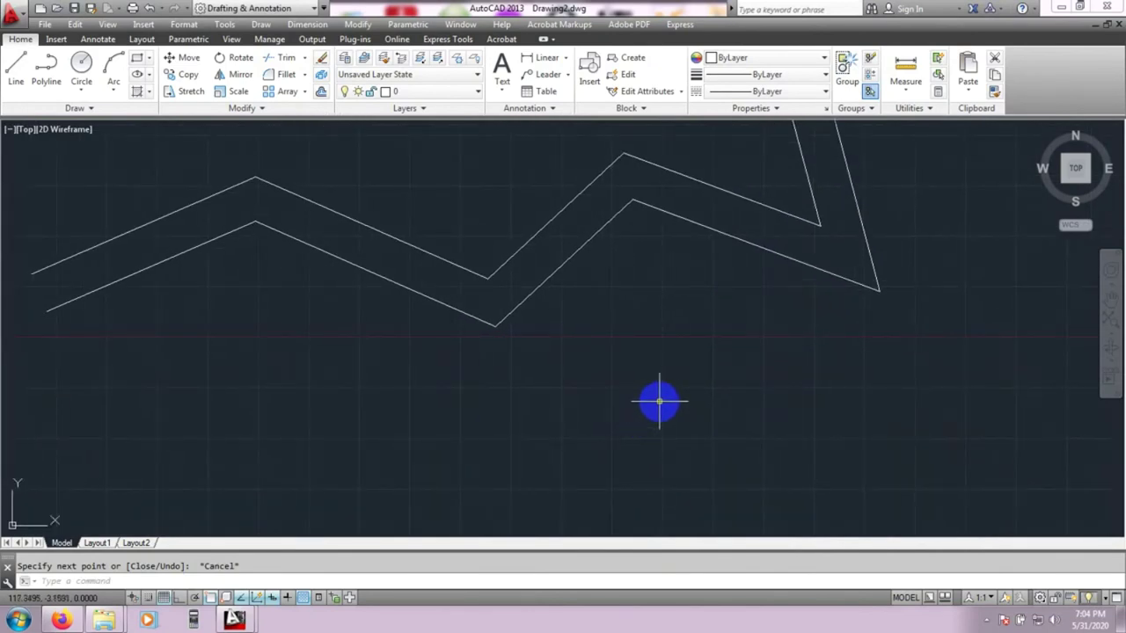
mouse_move(724, 346)
middle_mouse_down()
mouse_move(593, 448)
mouse_move(614, 413)
mouse_move(615, 379)
mouse_move(666, 317)
mouse_move(659, 375)
mouse_move(385, 339)
mouse_move(394, 314)
middle_mouse_up()
scroll(614, 414, "down", 1)
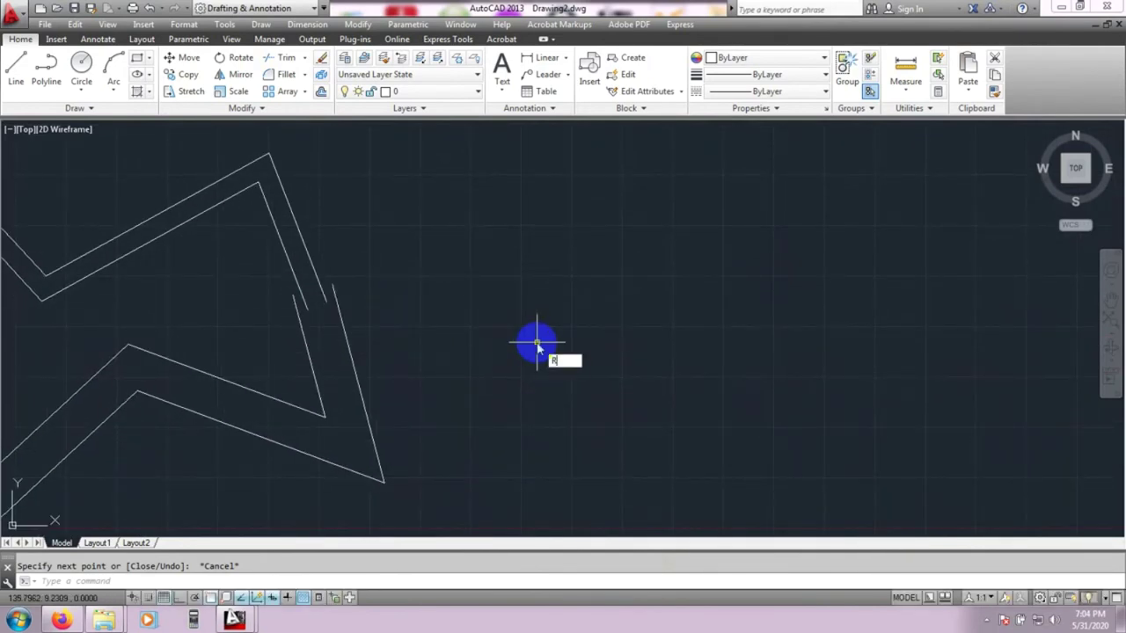
type("E")
key("Return")
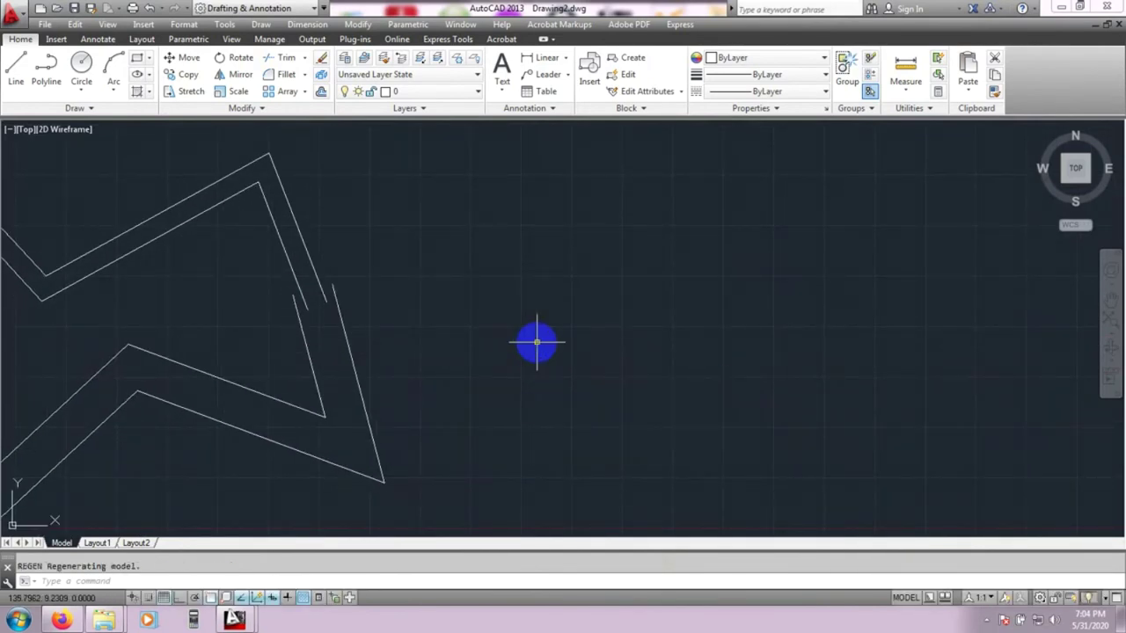
Step: Open the multiline style manager with MLSTYLE and move its dialog clear of the drawn multilines
middle_click_drag(576, 294, 367, 308)
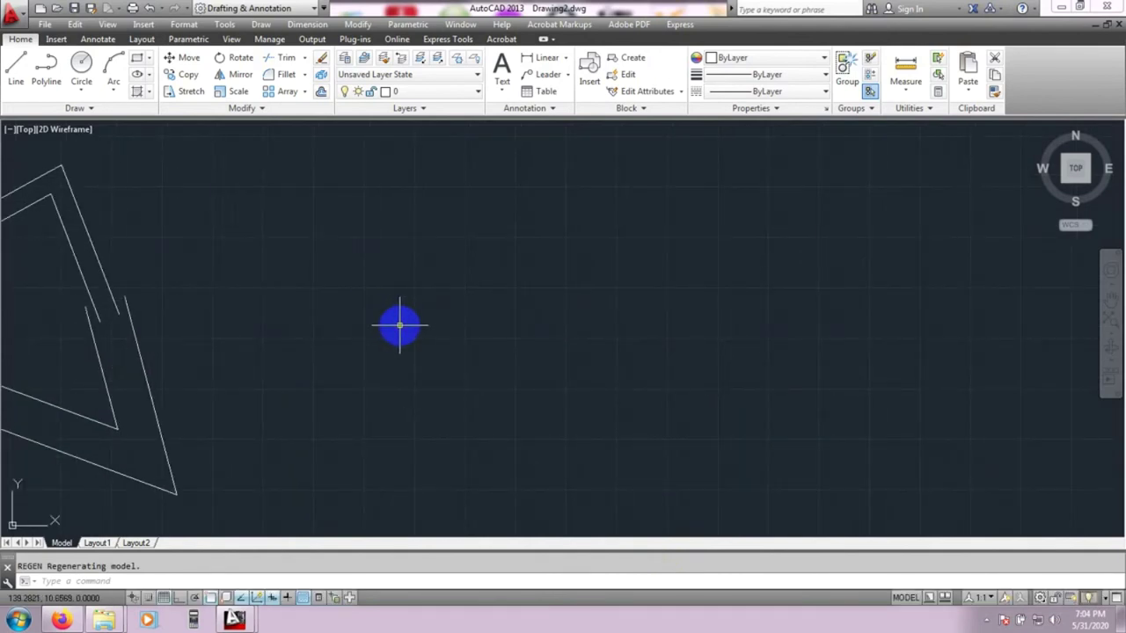
middle_click_drag(415, 329, 388, 331)
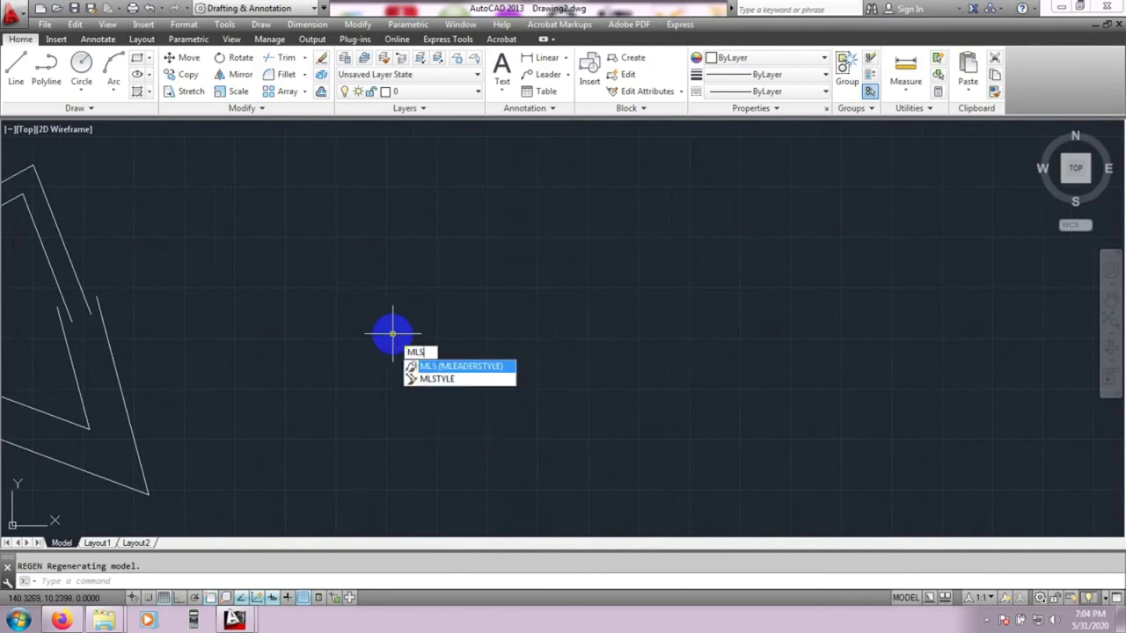
type("t")
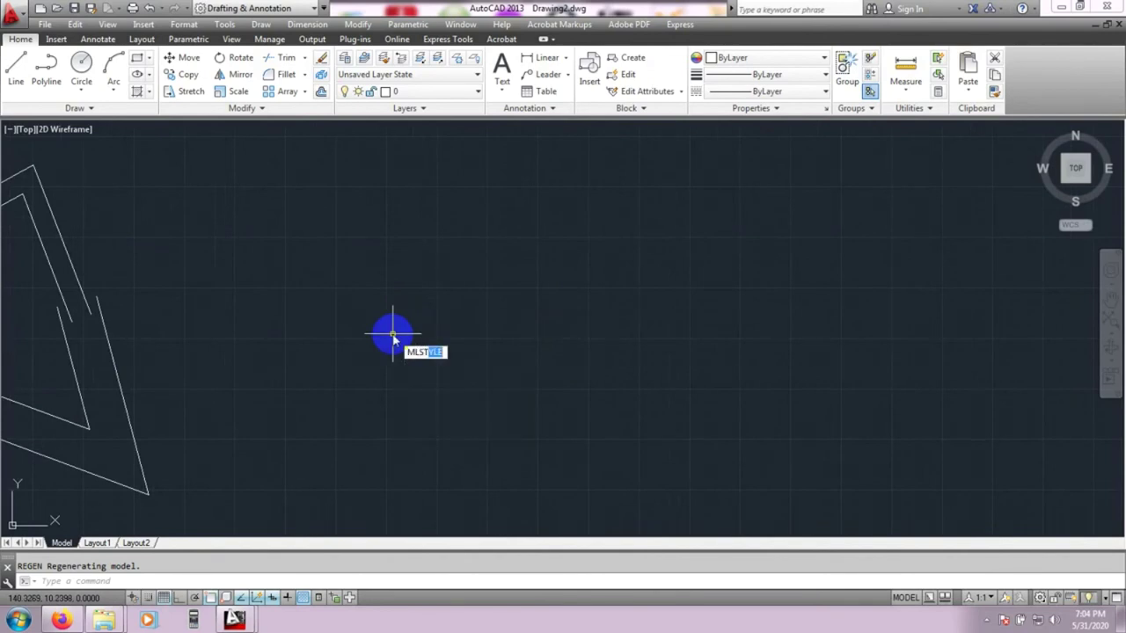
key("Return")
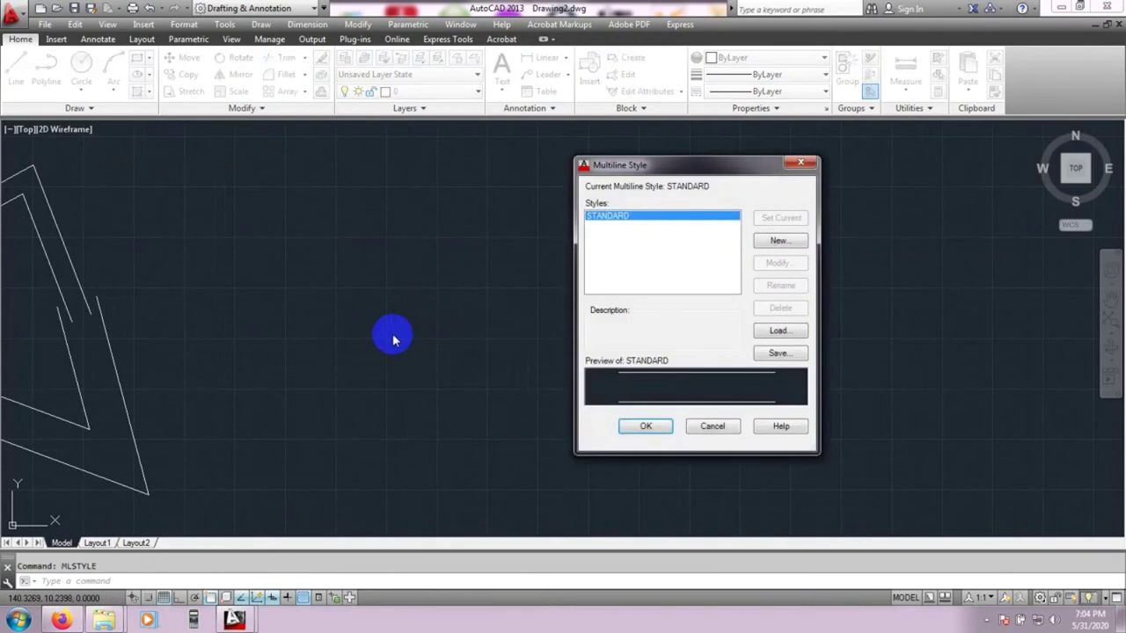
left_click_drag(638, 168, 354, 195)
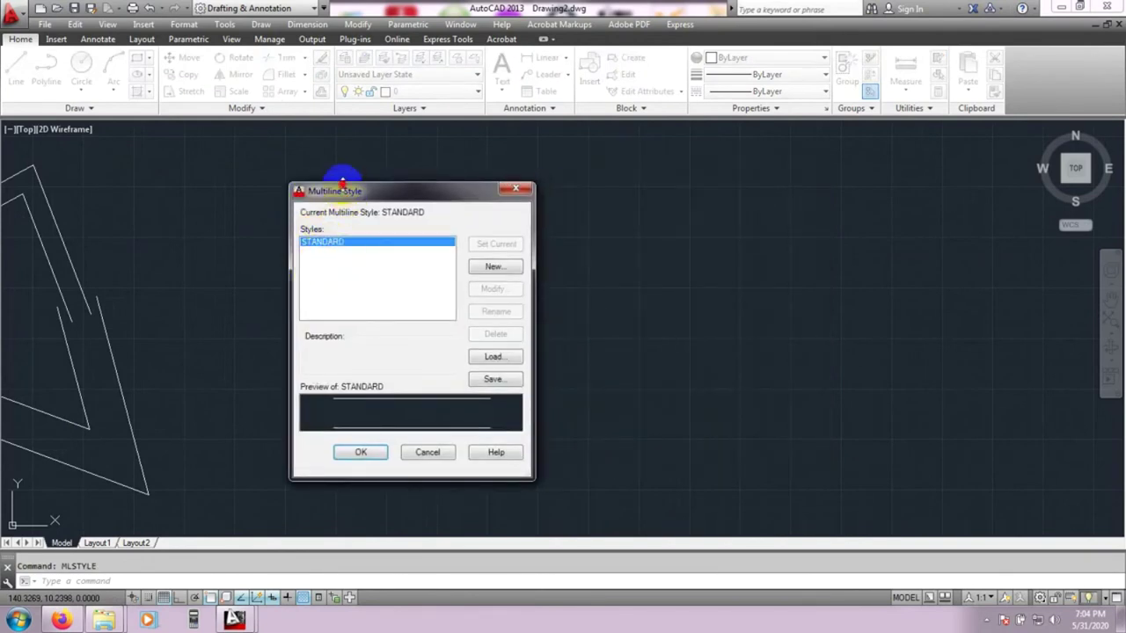
left_click_drag(402, 191, 748, 163)
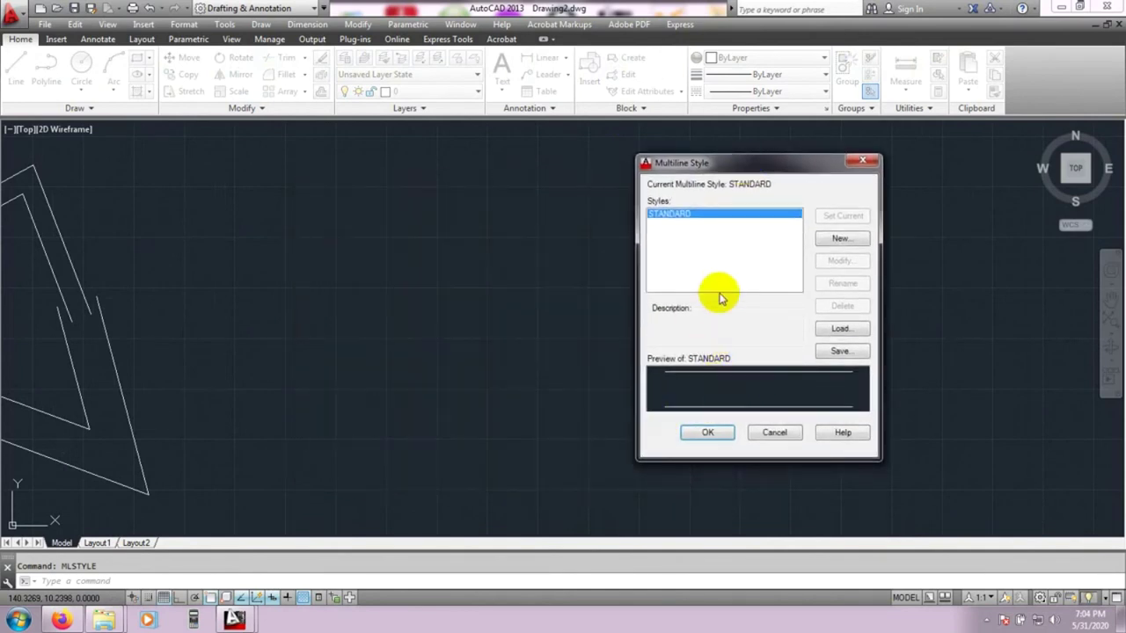
Step: Create a new multiline style named road based on STANDARD and open its element settings
left_click(836, 243)
left_click_drag(708, 261, 644, 256)
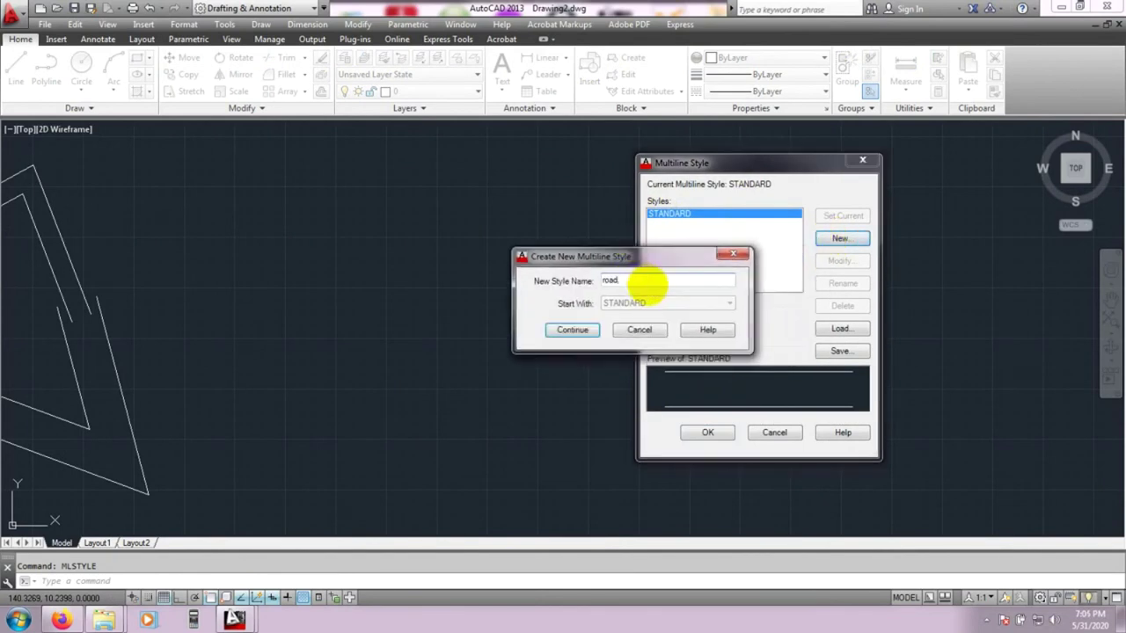
left_click(573, 329)
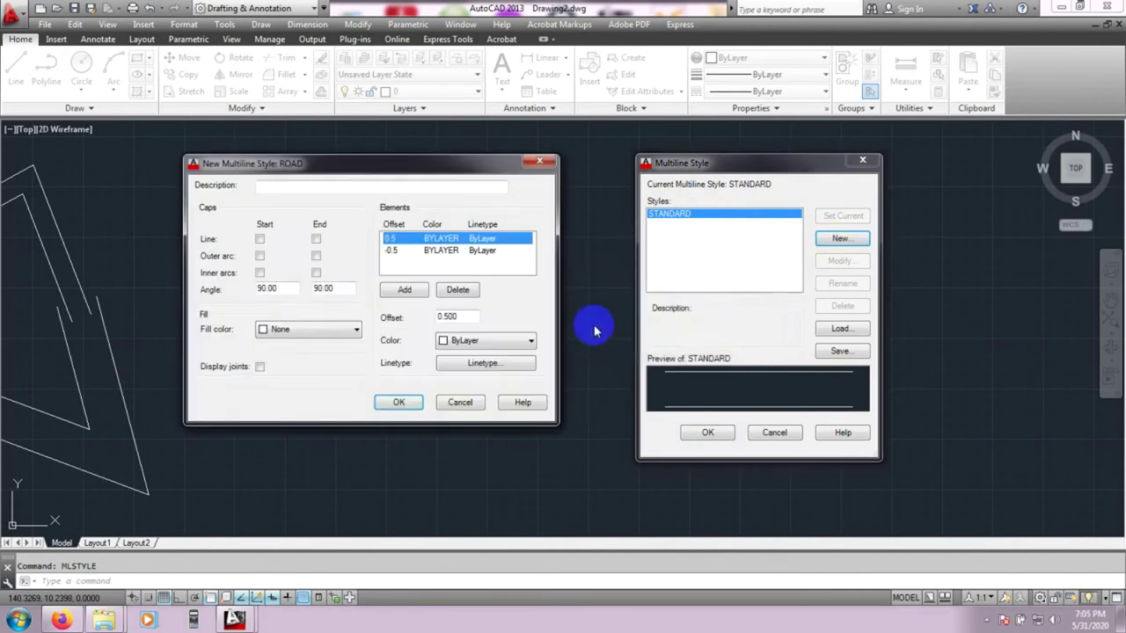
left_click_drag(434, 164, 460, 160)
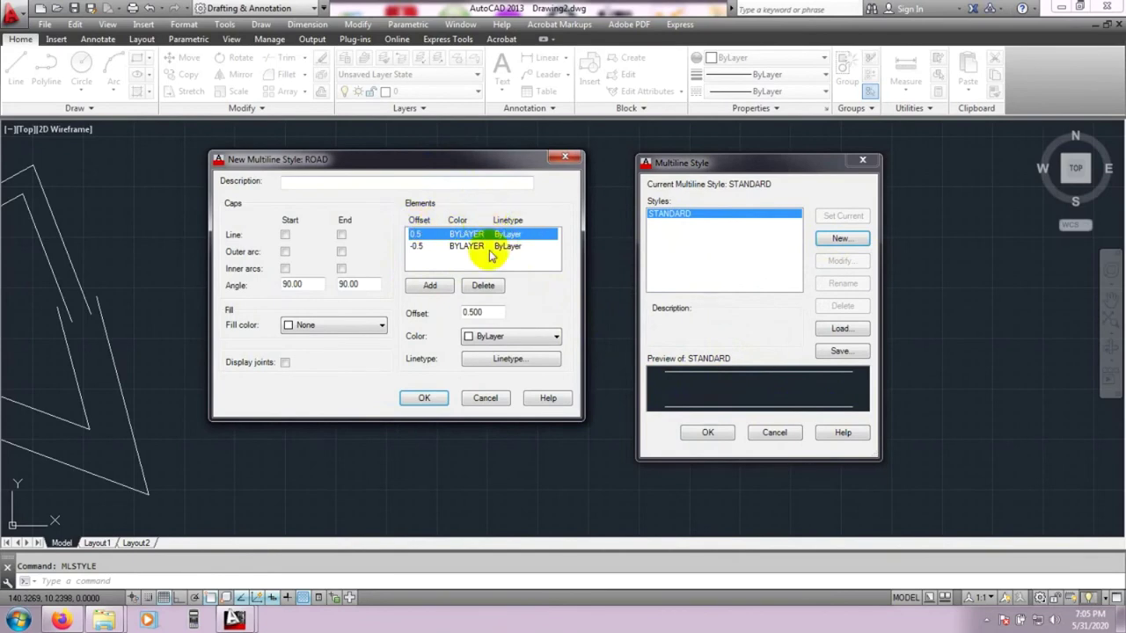
Step: Examine the 0.5 and -0.5 offset elements of the ROAD style and compare them with the preview lines
left_click(418, 247)
left_click(421, 235)
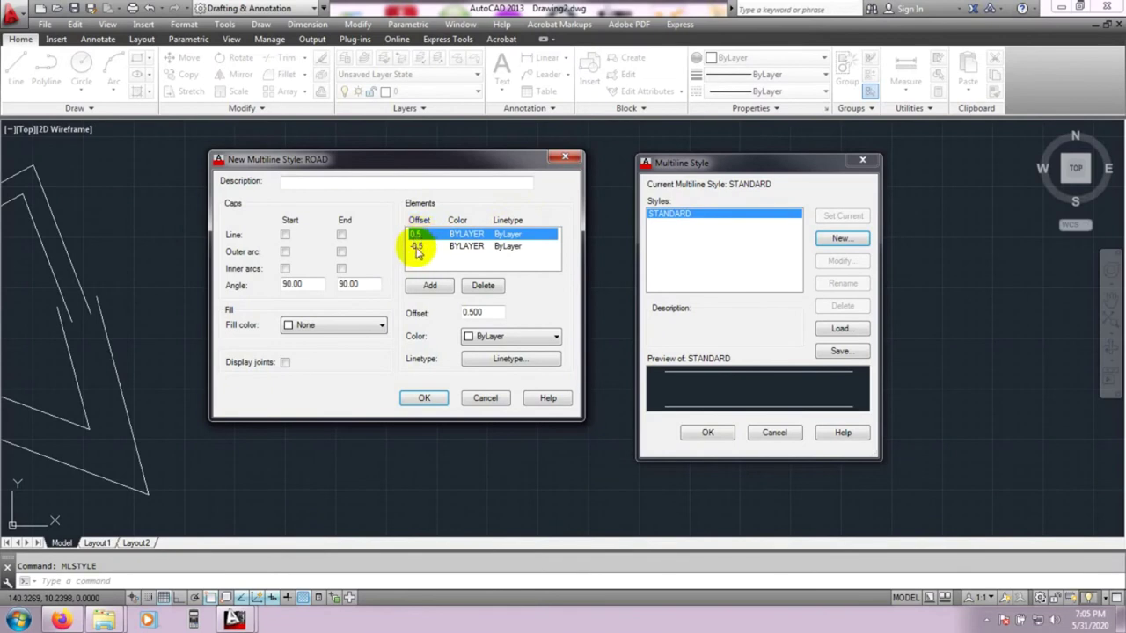
left_click(418, 248)
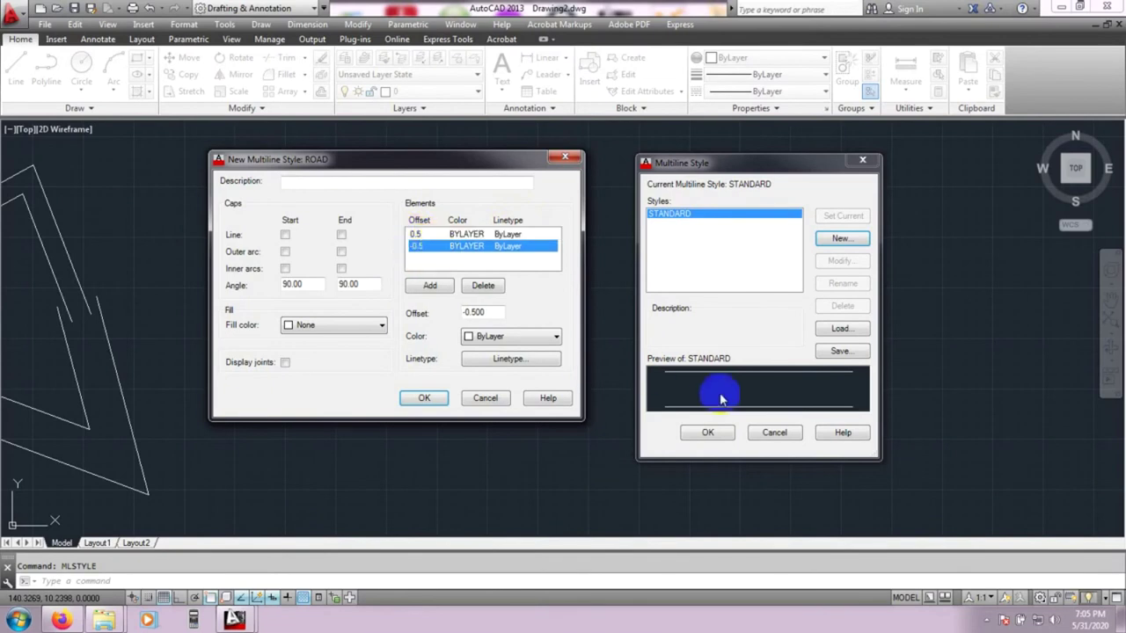
left_click(422, 234)
left_click(432, 245)
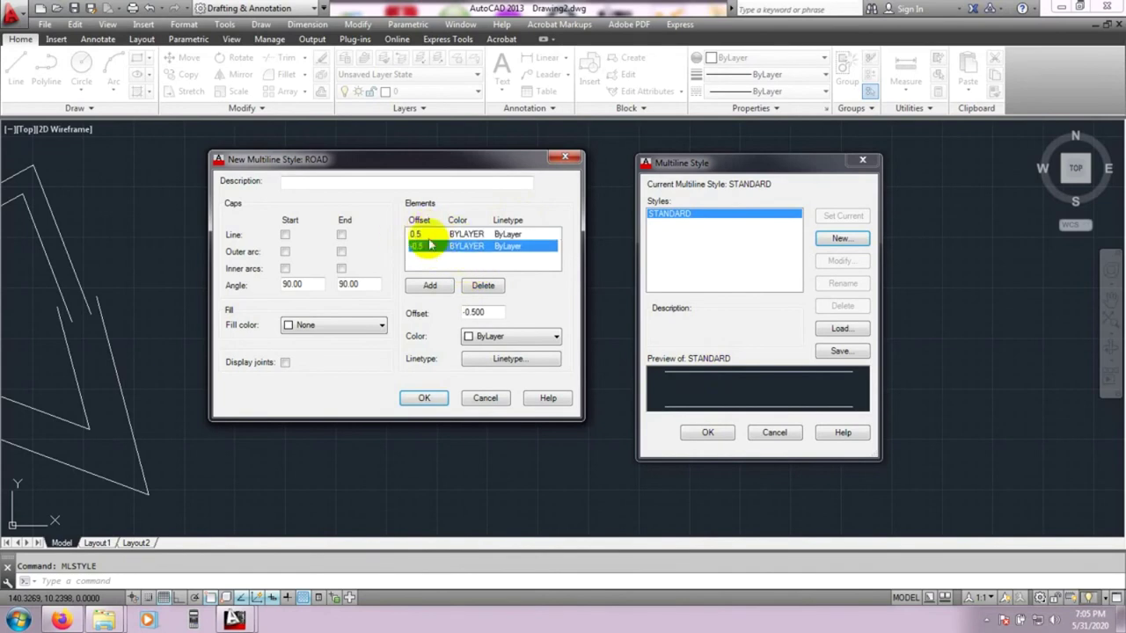
left_click(432, 235)
left_click(431, 246)
left_click(431, 236)
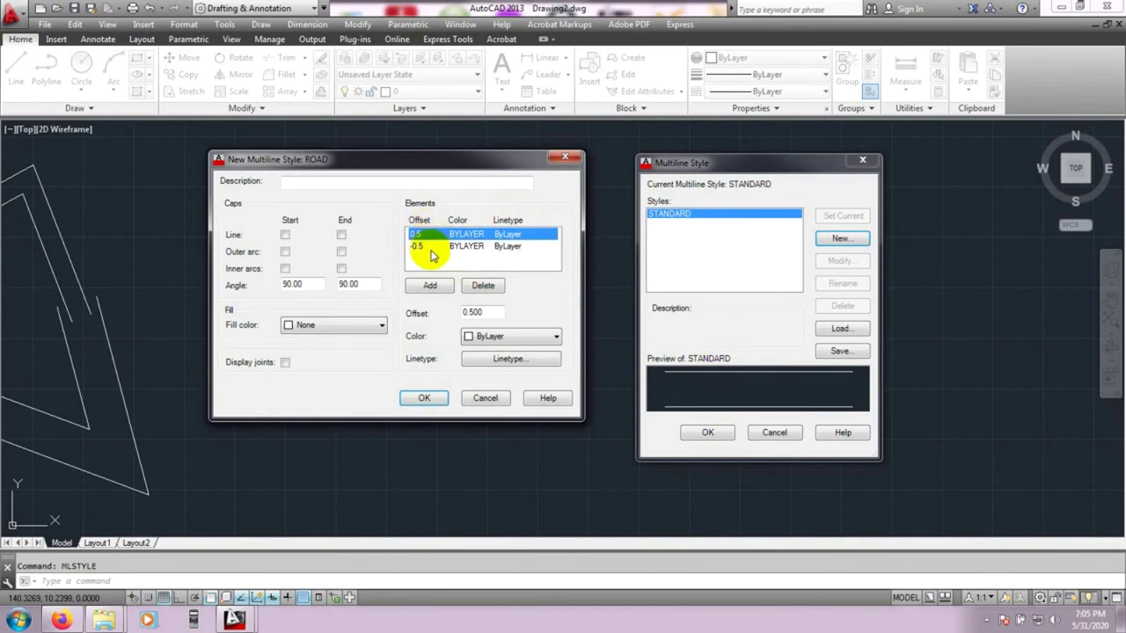
Step: Add a third element at offset 0 to the ROAD style and set the 0.5 element's offset to 1
left_click(424, 288)
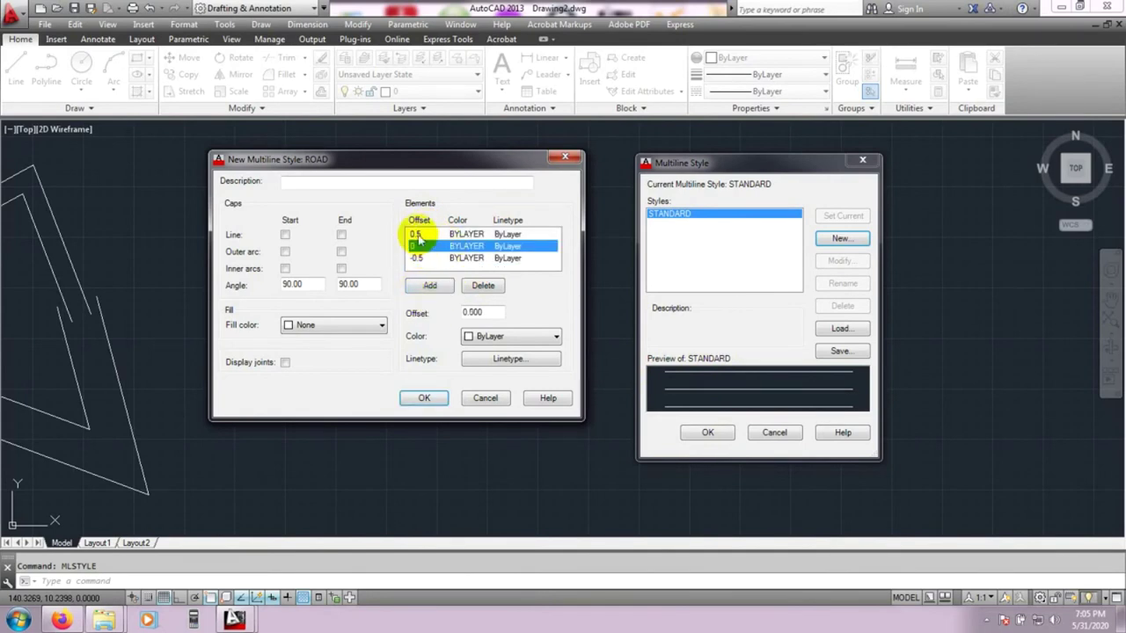
left_click(419, 235)
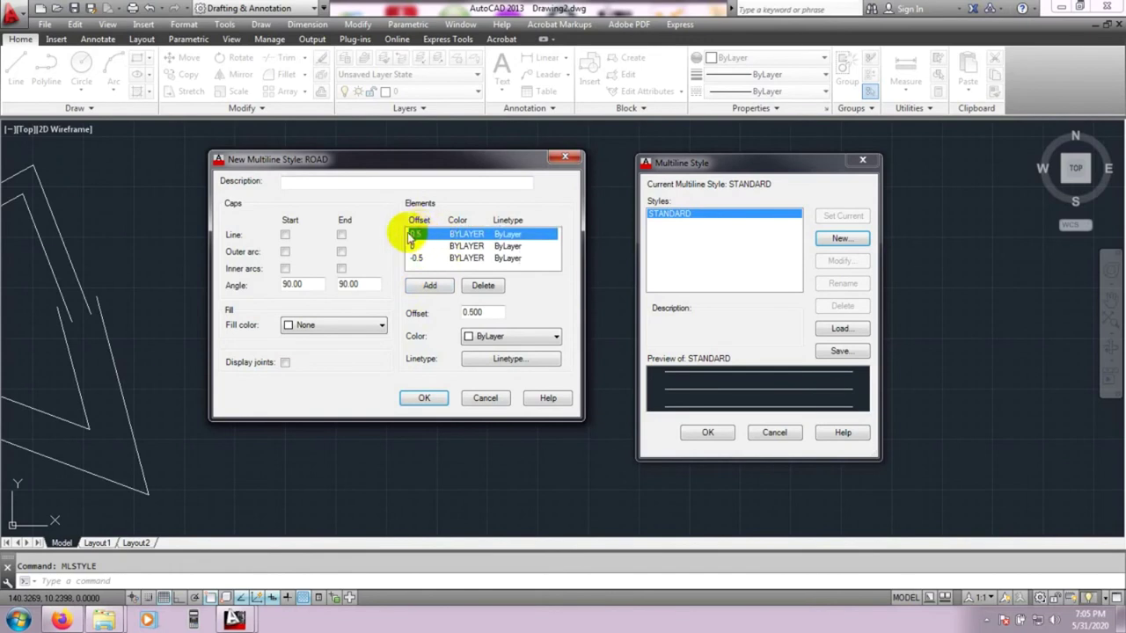
left_click_drag(488, 312, 414, 309)
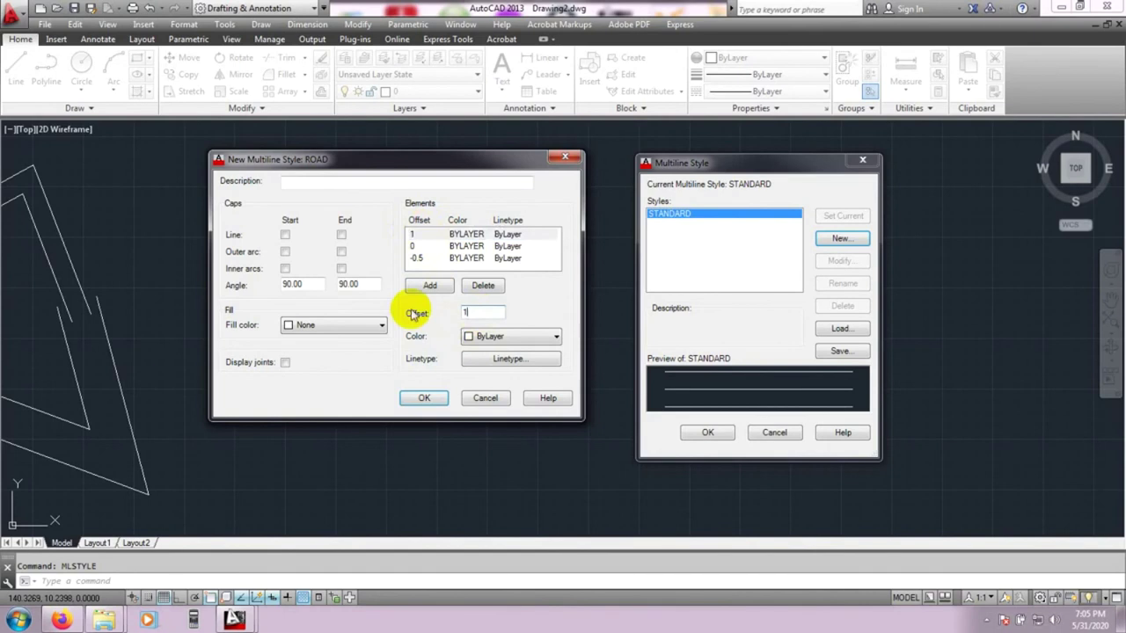
type("1")
left_click(428, 286)
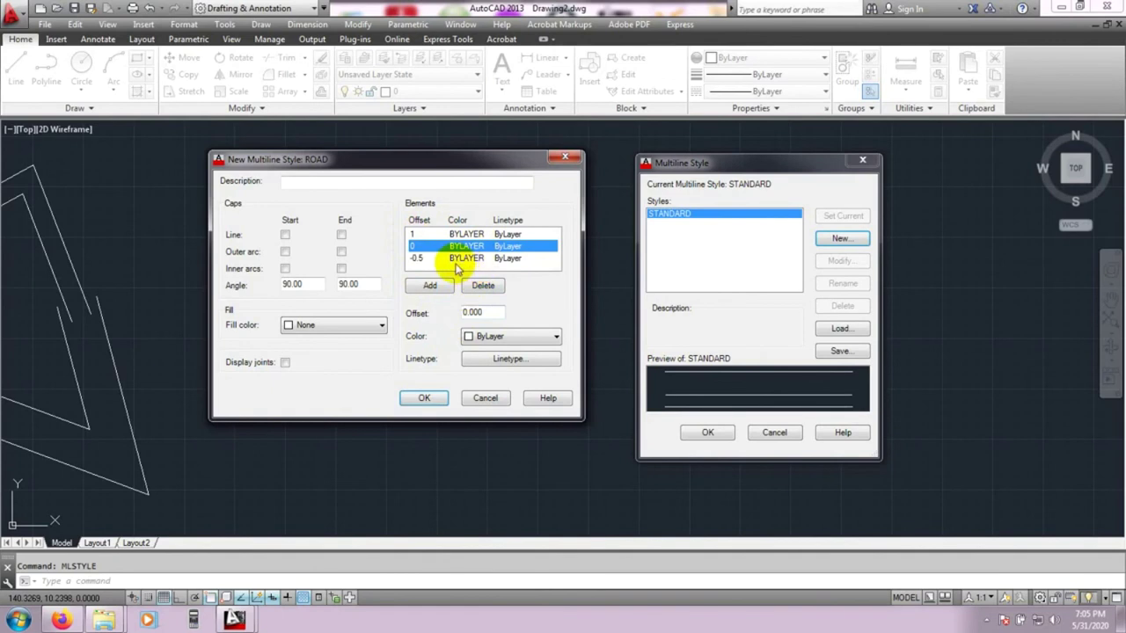
left_click(414, 234)
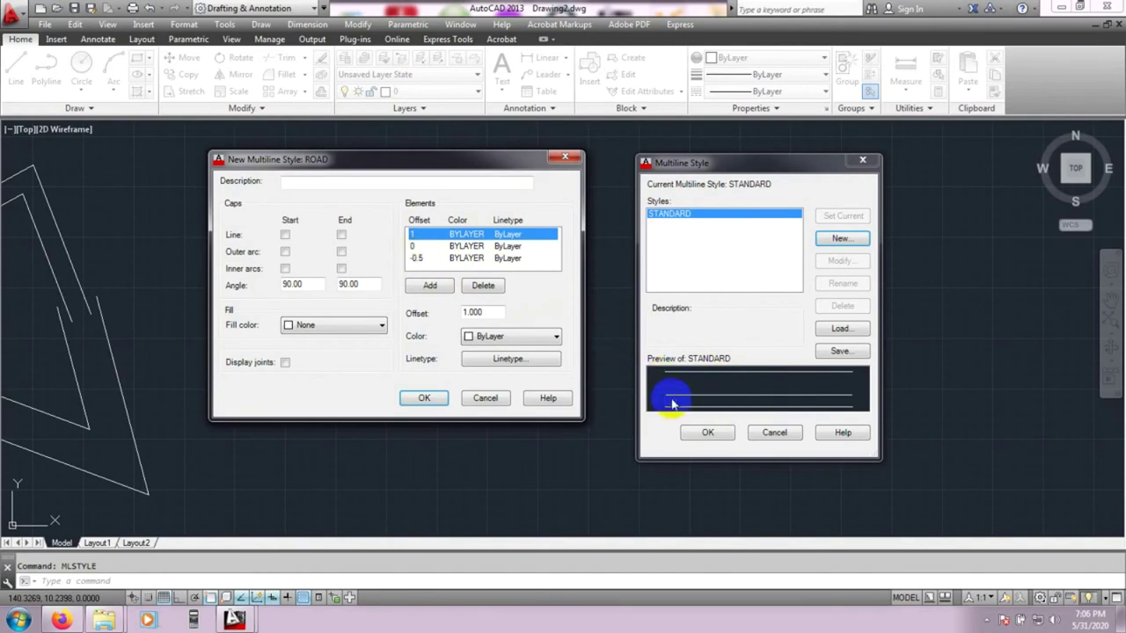
Step: Set the -0.5 element's offset to -2 and save the new ROAD multiline style
left_click(426, 258)
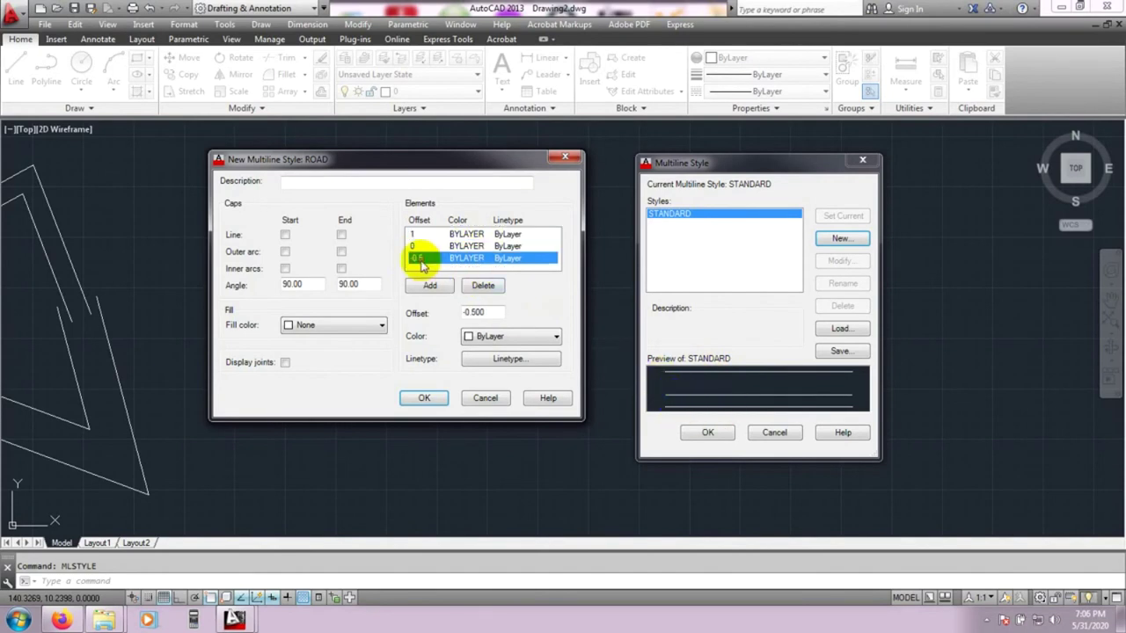
left_click_drag(489, 311, 443, 310)
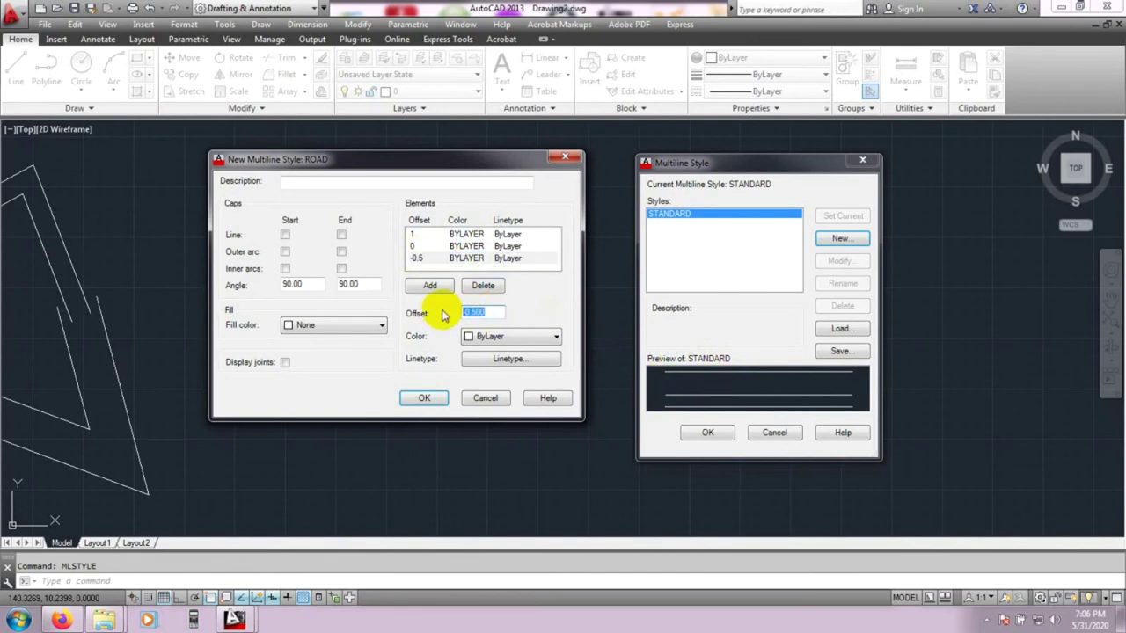
key("Return")
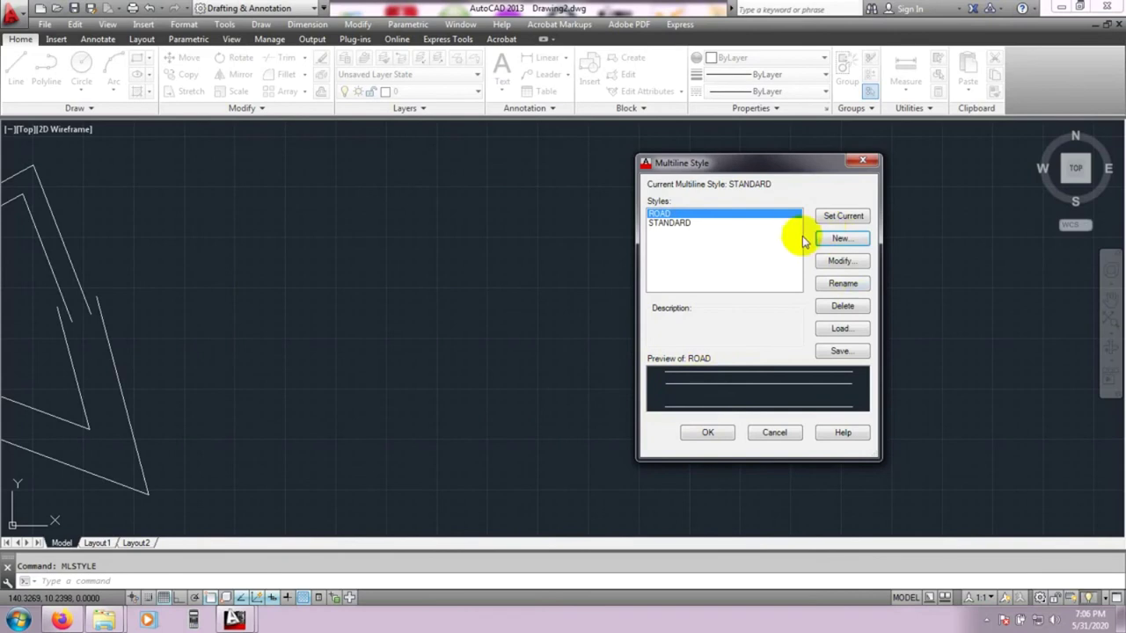
Step: Reopen the ROAD style for modification and set the -2 element's offset to -1
left_click(834, 266)
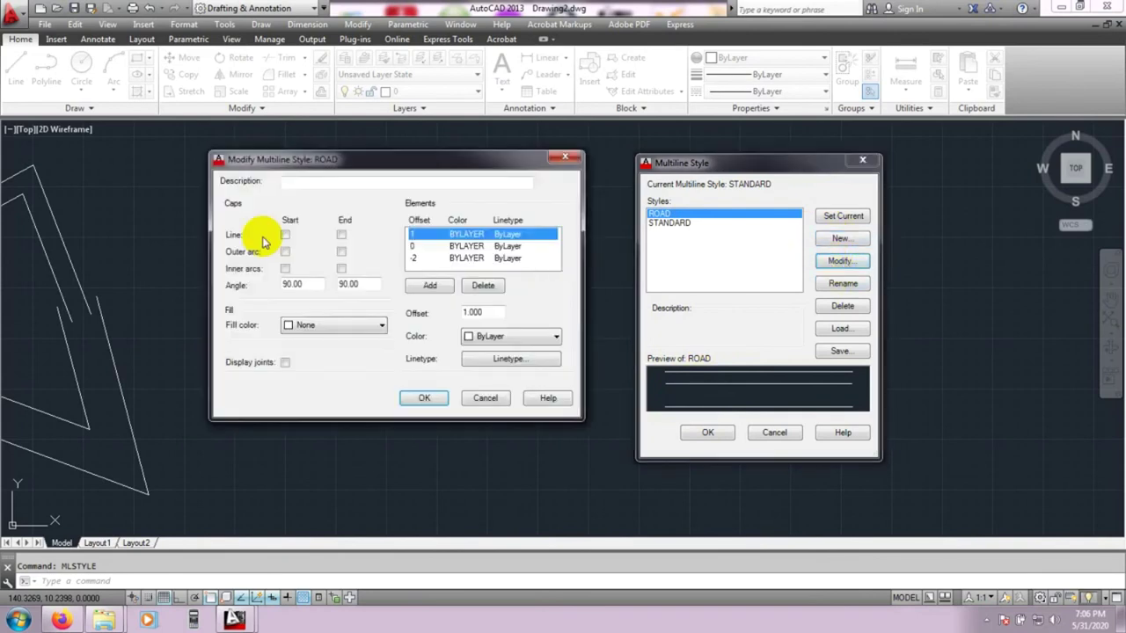
left_click_drag(456, 173, 436, 172)
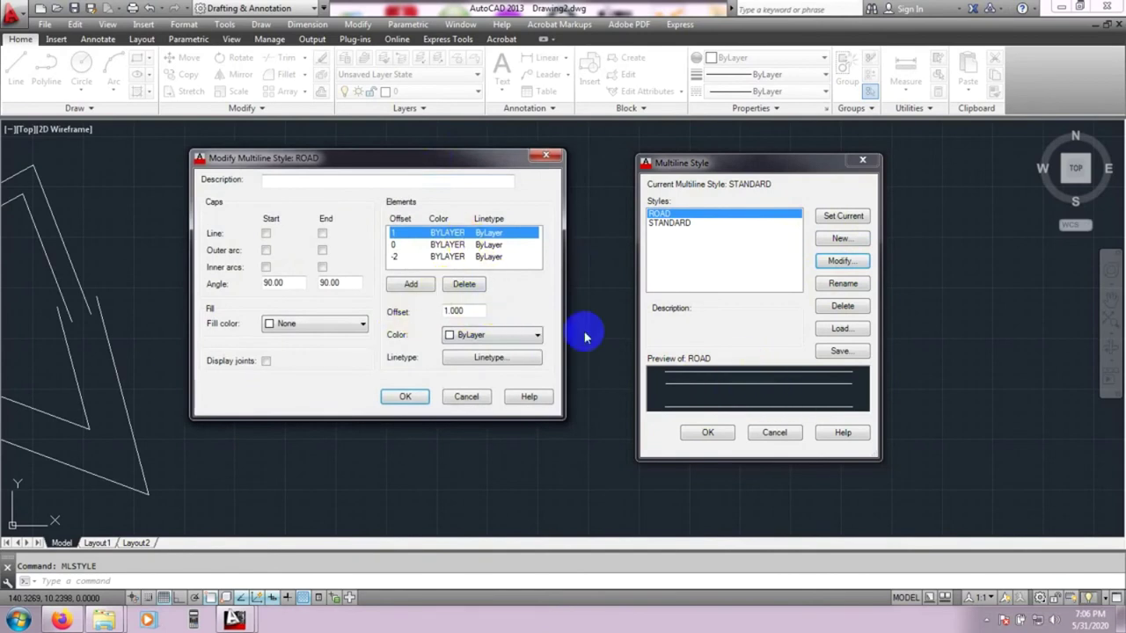
left_click(418, 258)
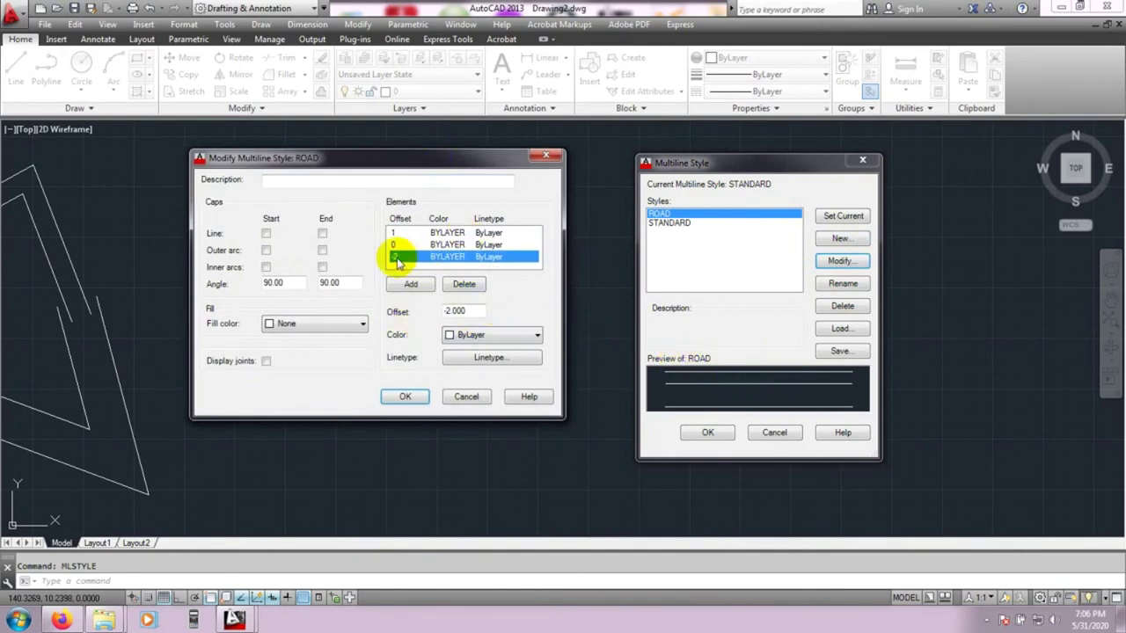
left_click_drag(466, 311, 370, 309)
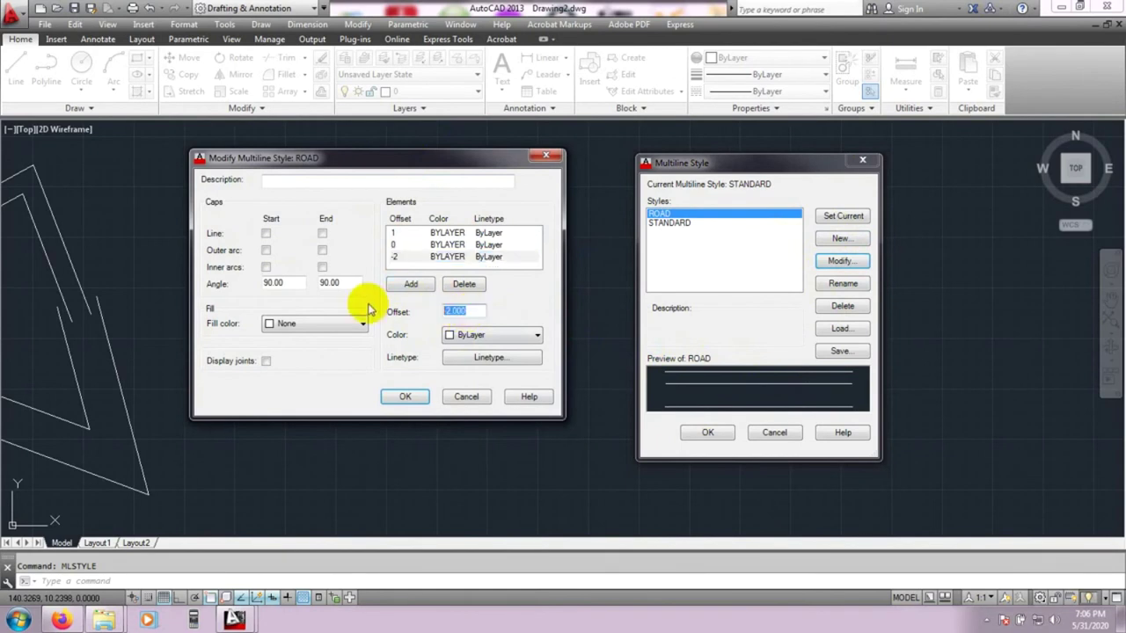
type("-1")
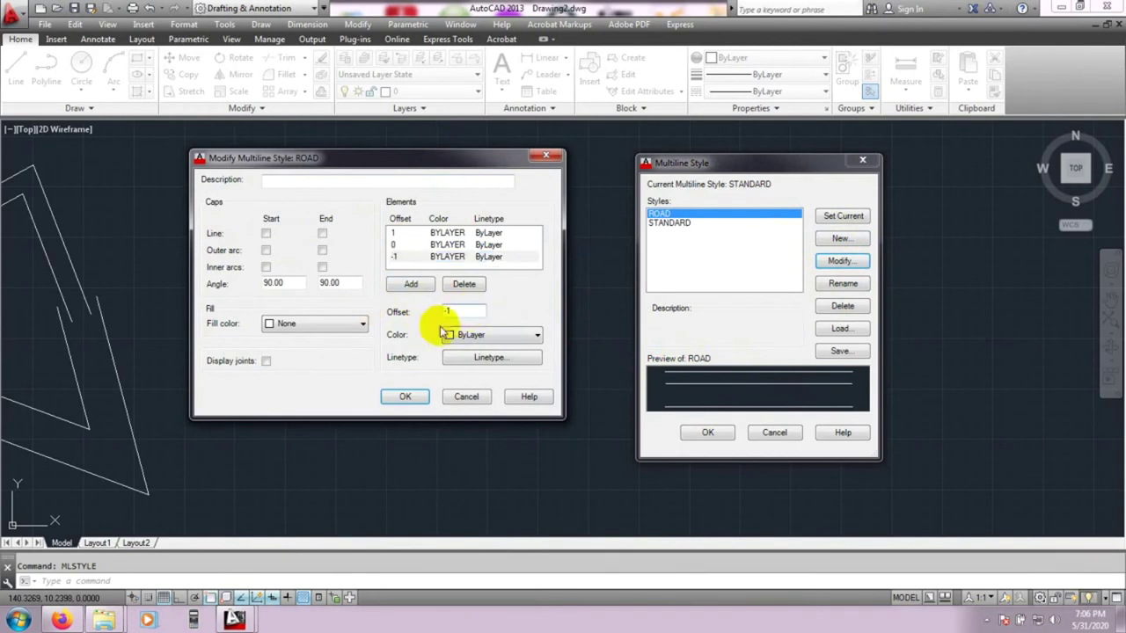
left_click(427, 244)
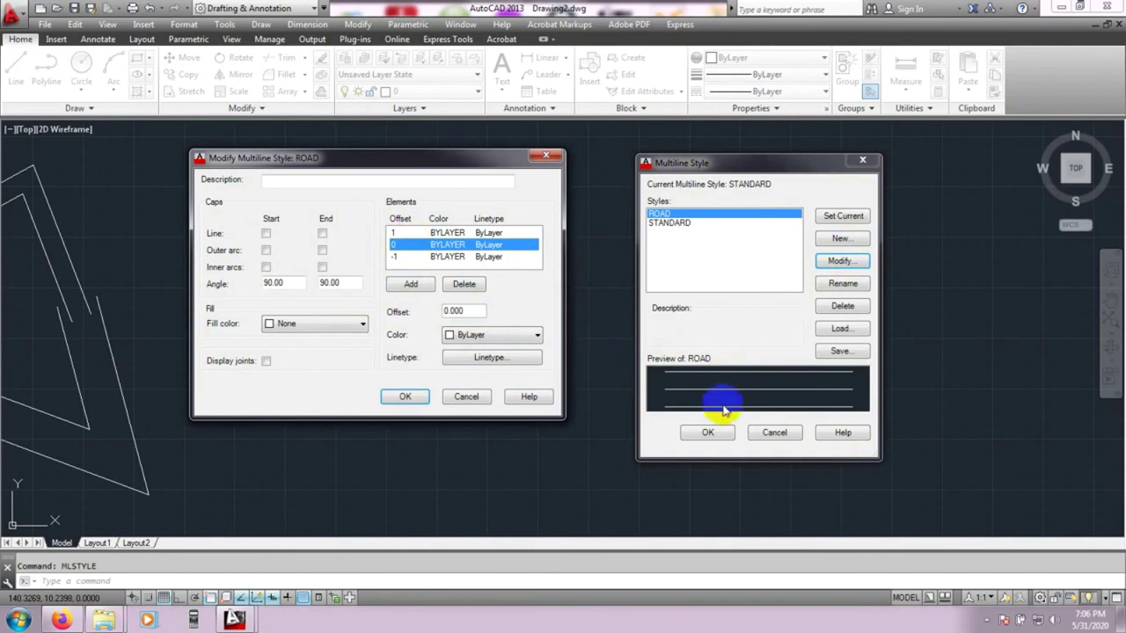
Step: Set the color of the ROAD style's offset 1 element to Red
left_click(439, 232)
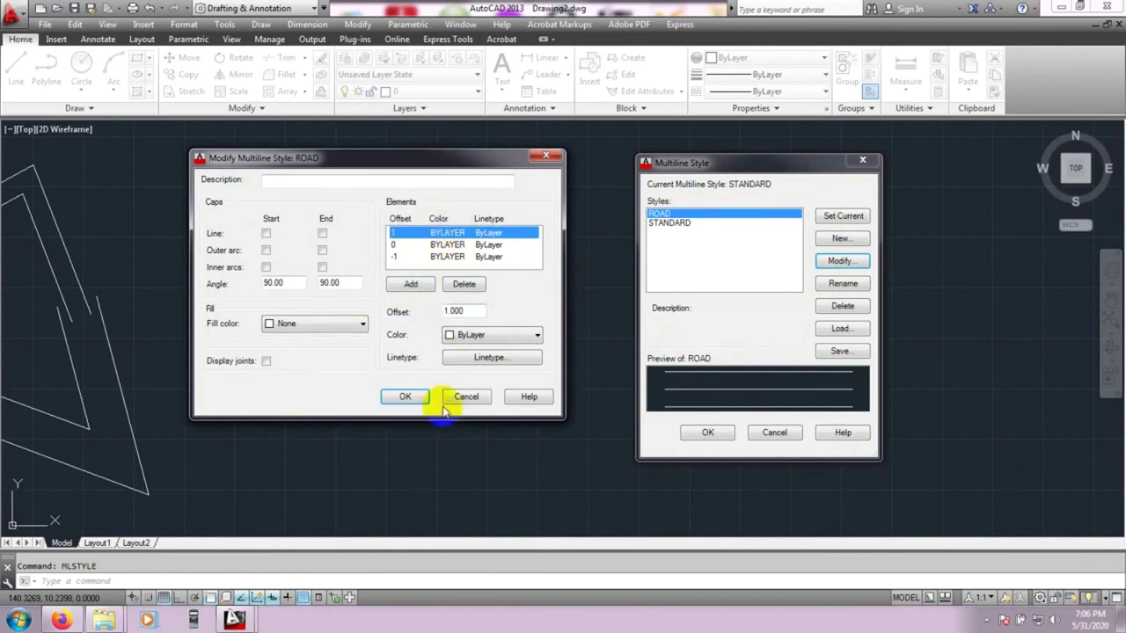
left_click(497, 344)
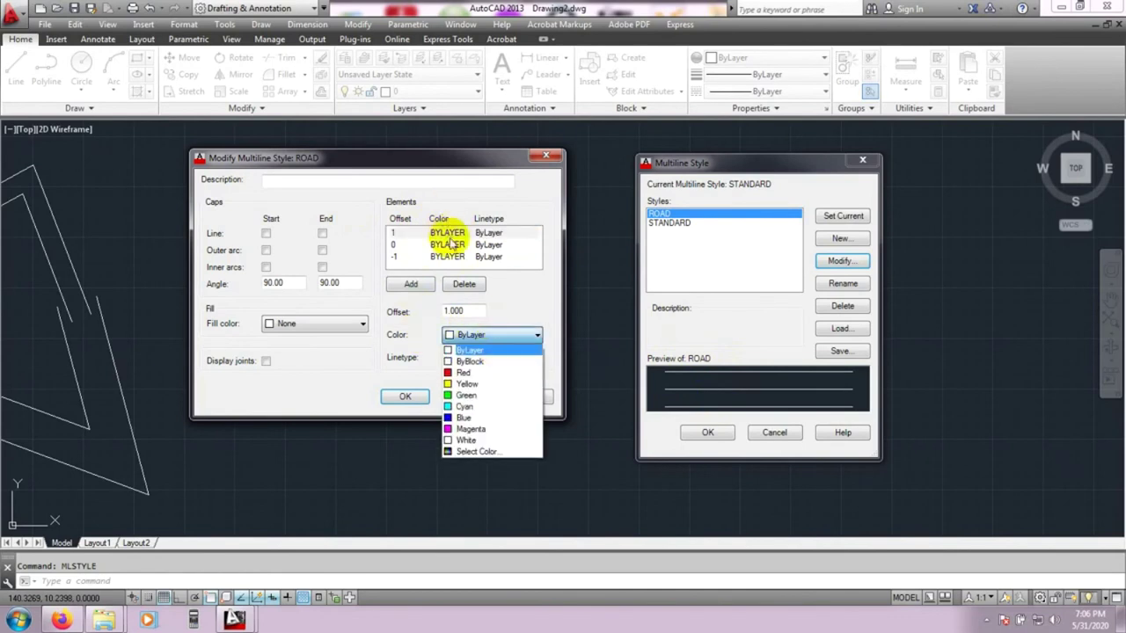
left_click(466, 373)
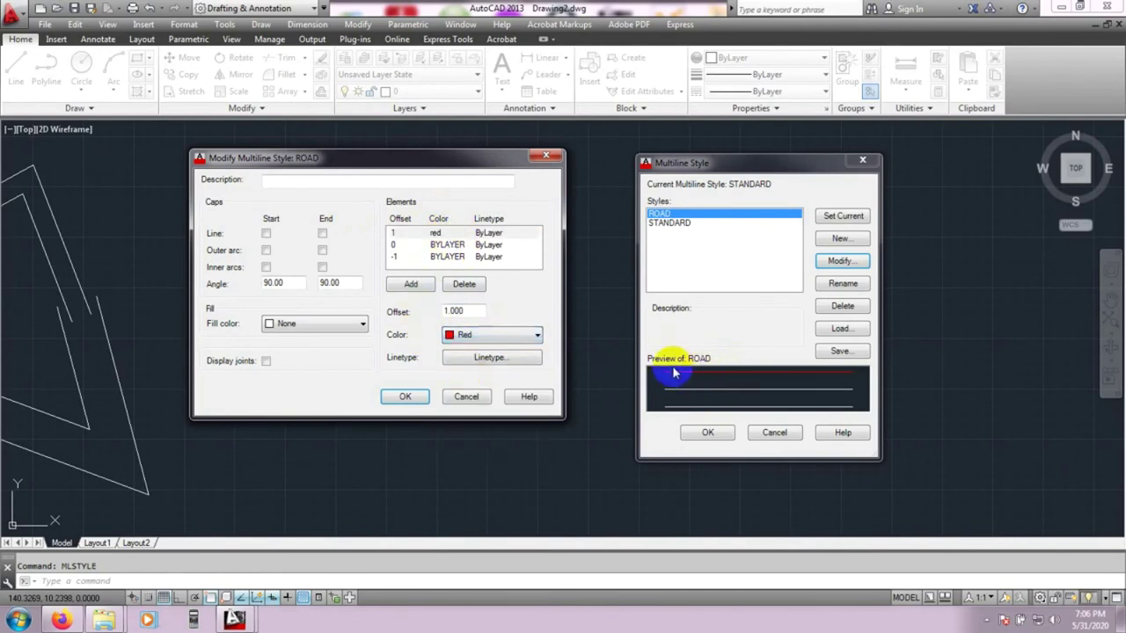
Step: Try Yellow on the ROAD style's offset -1 element, and set its color to Red instead
left_click(446, 256)
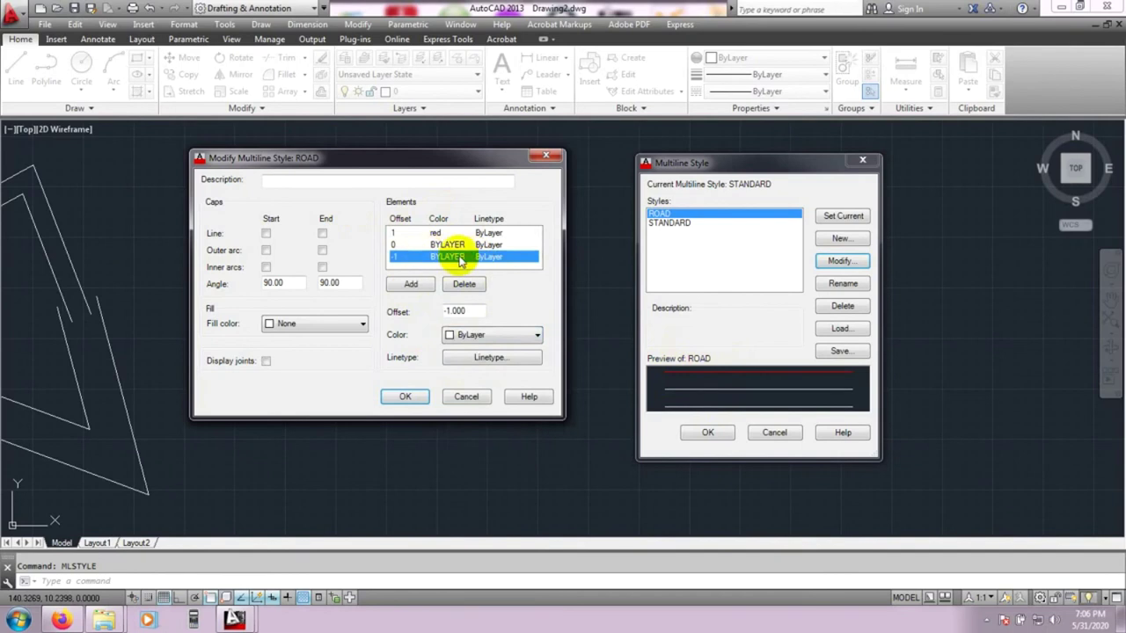
left_click(468, 337)
left_click(466, 384)
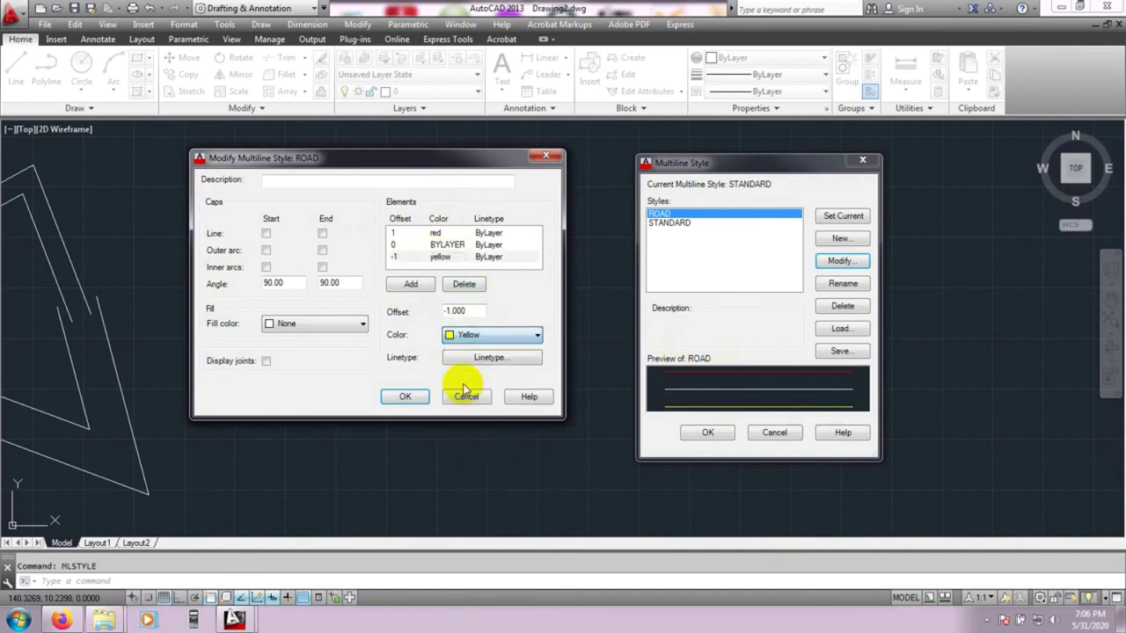
left_click(492, 335)
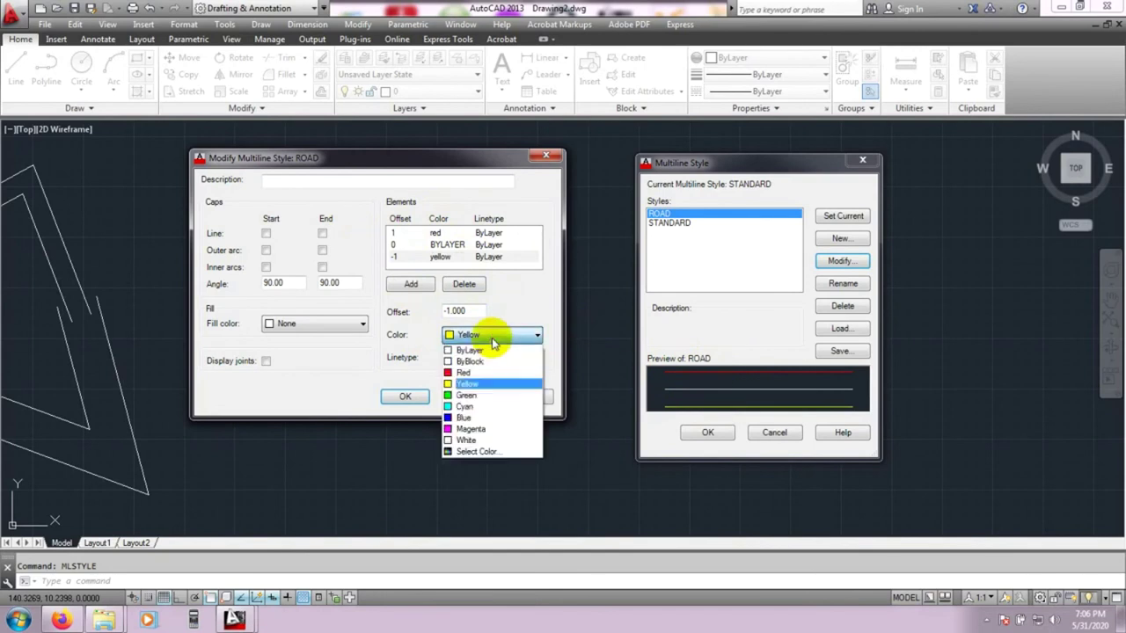
left_click(471, 373)
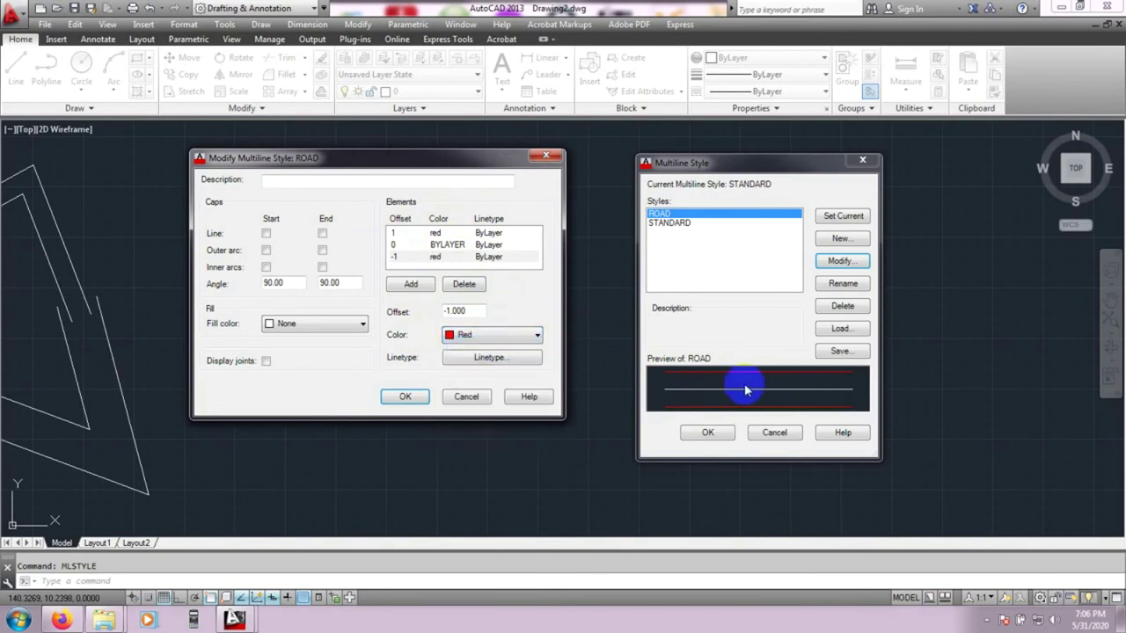
Step: Set the color of the ROAD style's middle element, at offset 0, to Yellow
left_click(435, 245)
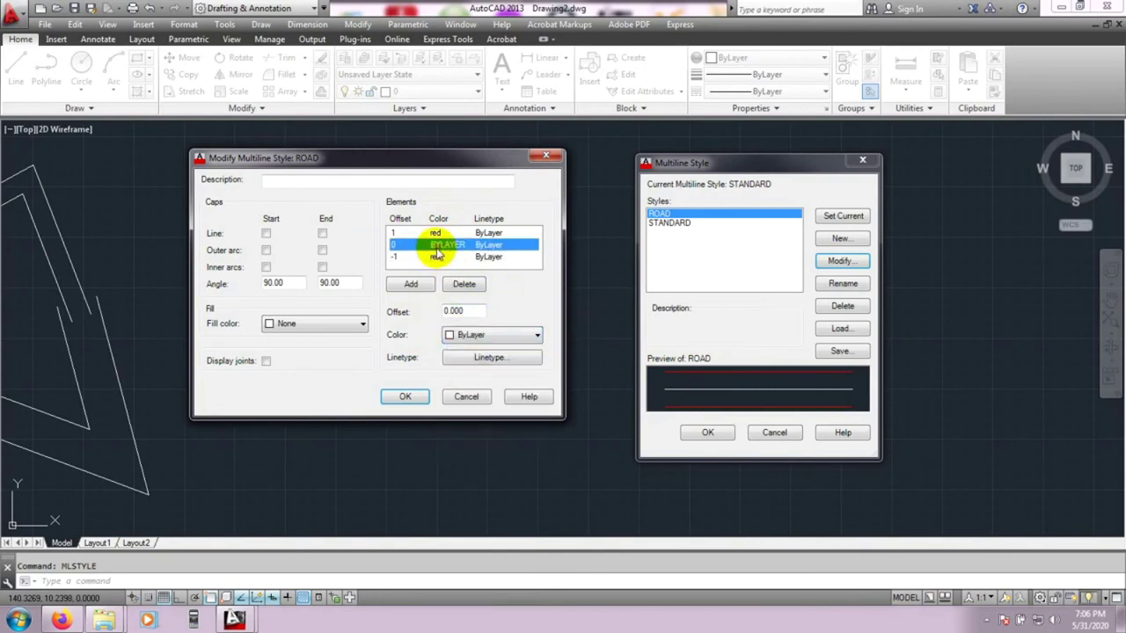
left_click(477, 332)
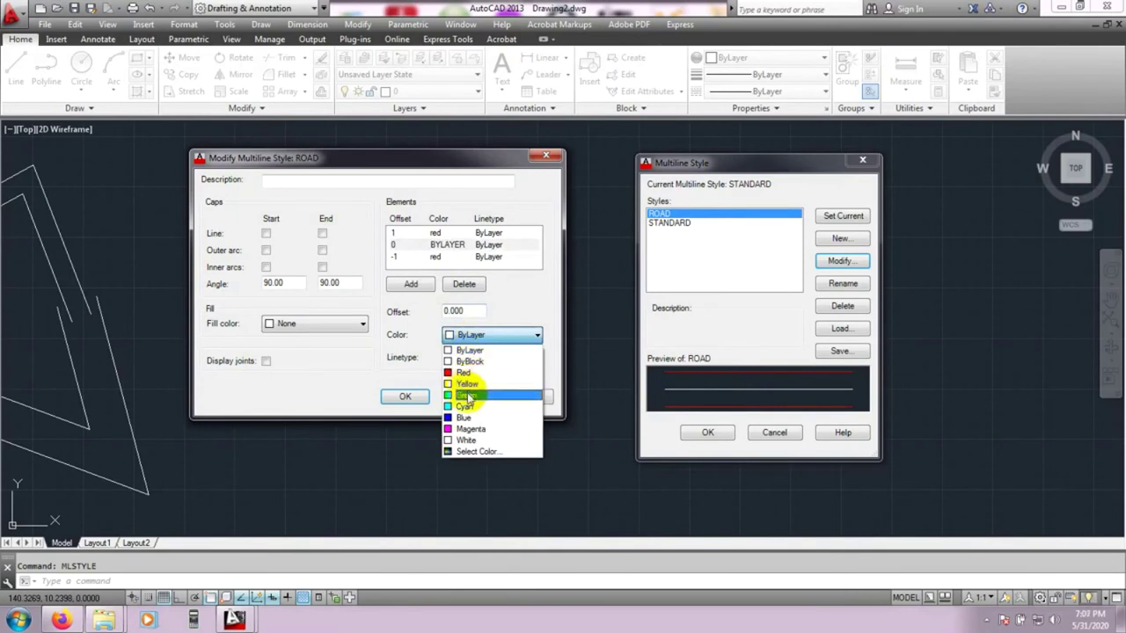
left_click(461, 384)
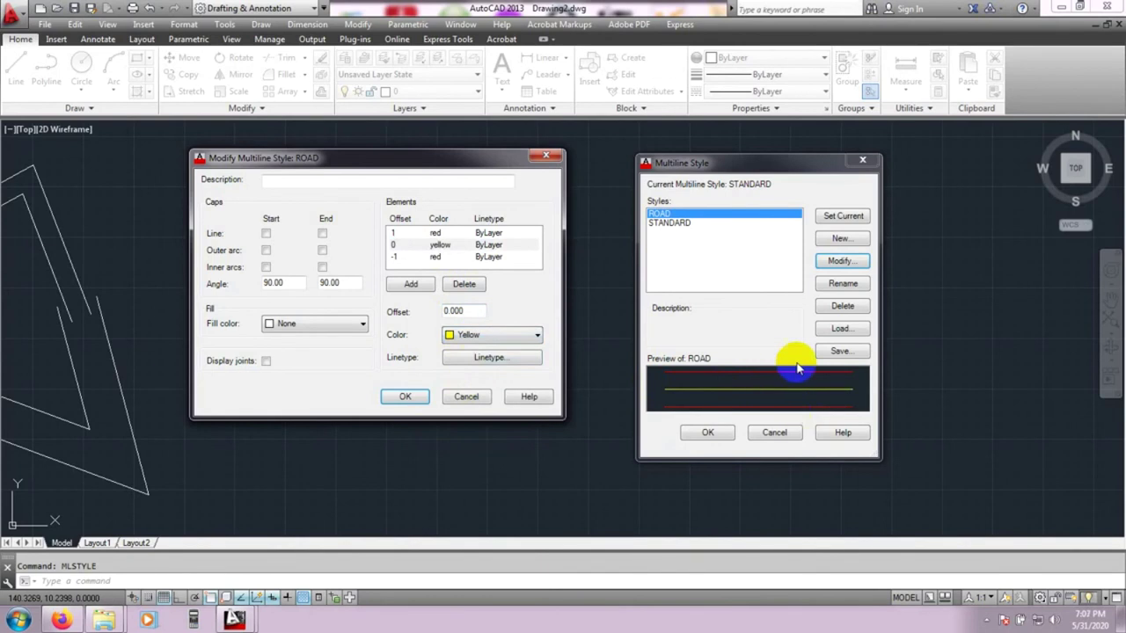
Step: Browse the loaded linetypes and those available in acad.lin for the offset 1 element, then cancel without choosing one
left_click(489, 233)
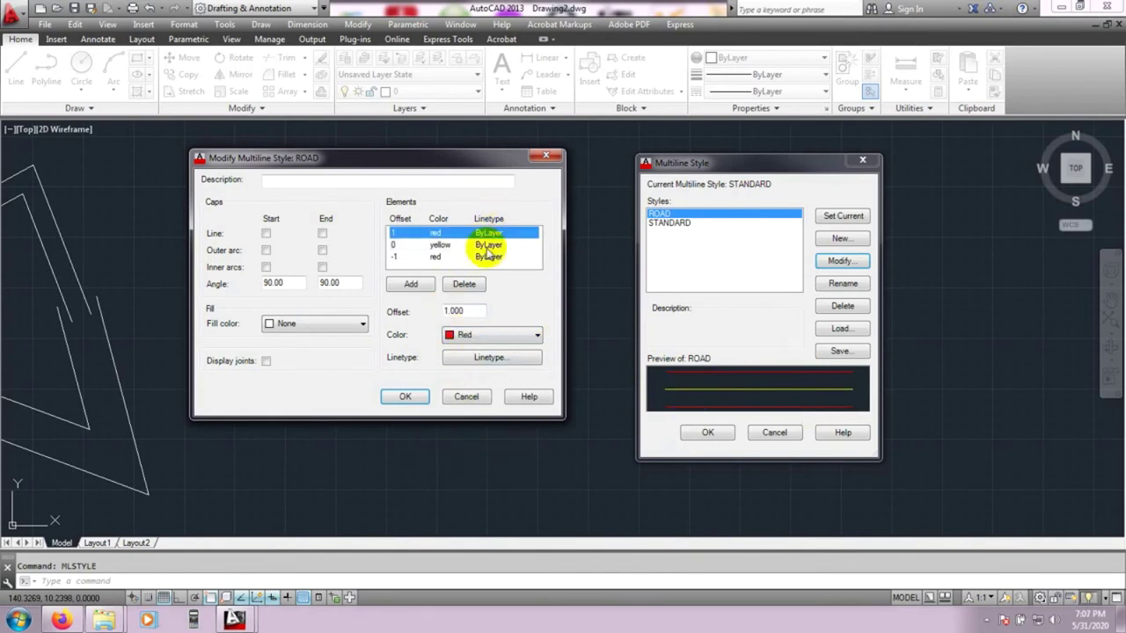
left_click(471, 357)
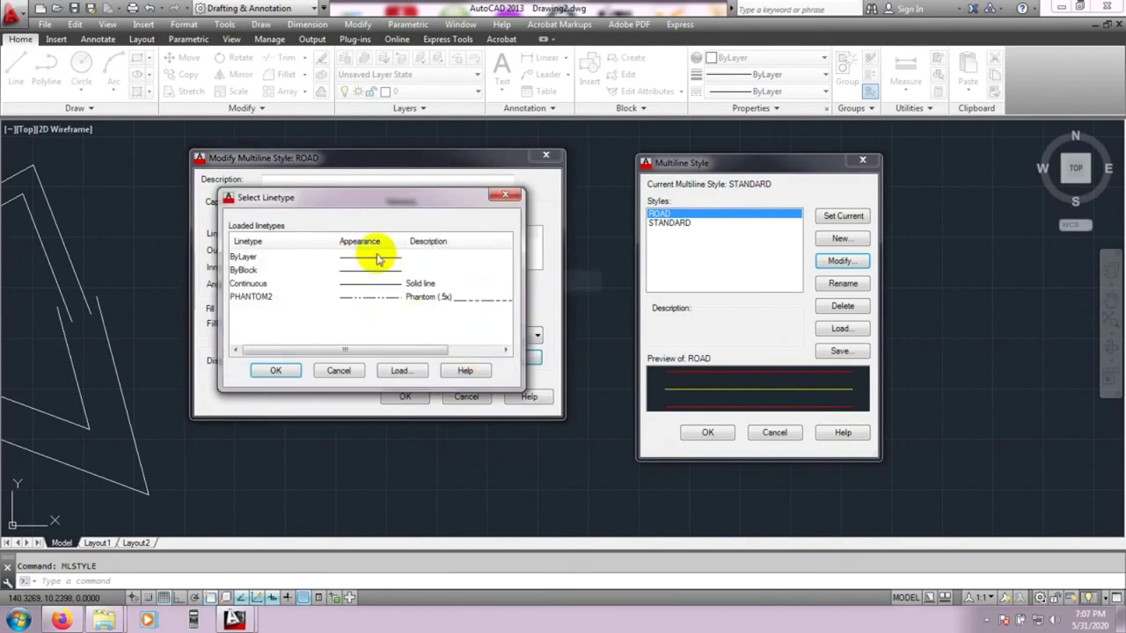
left_click(393, 373)
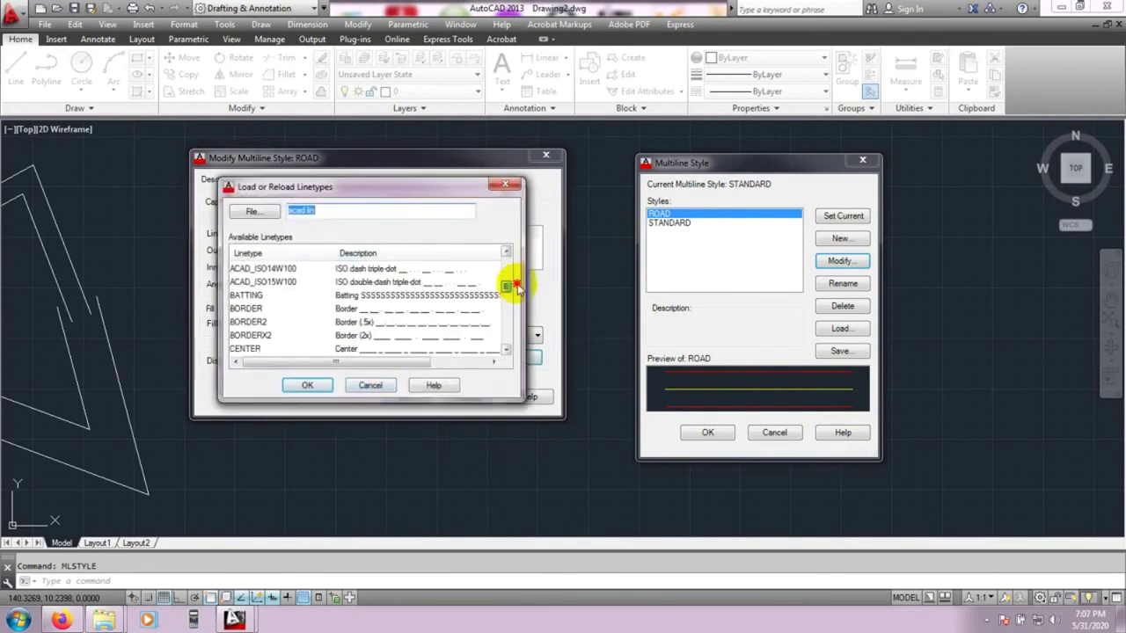
left_click_drag(517, 287, 465, 244)
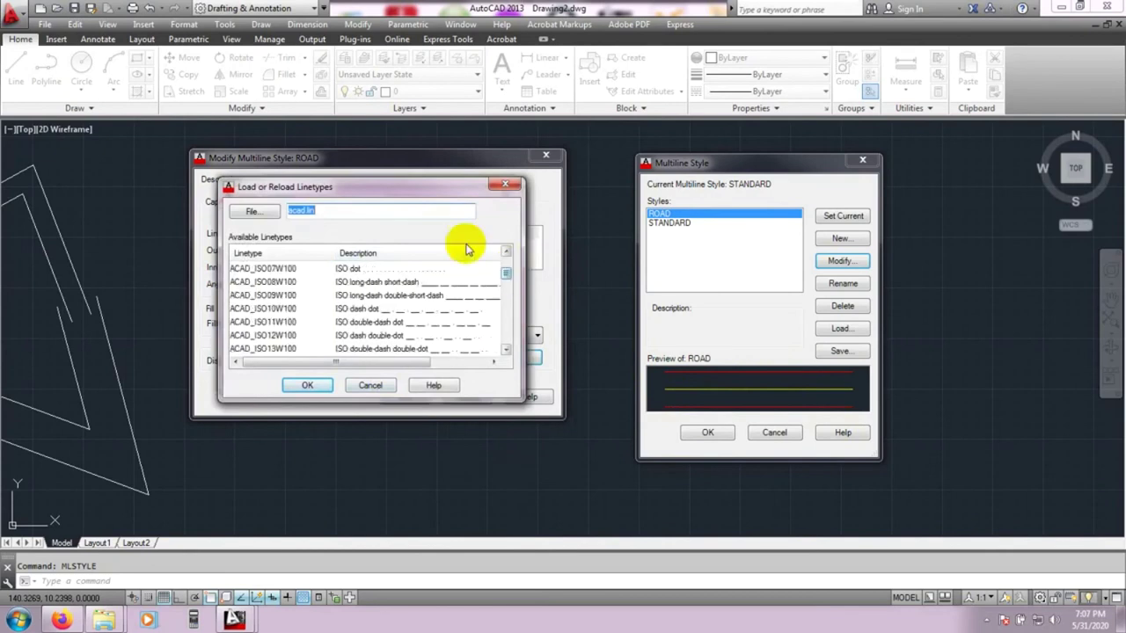
left_click(368, 385)
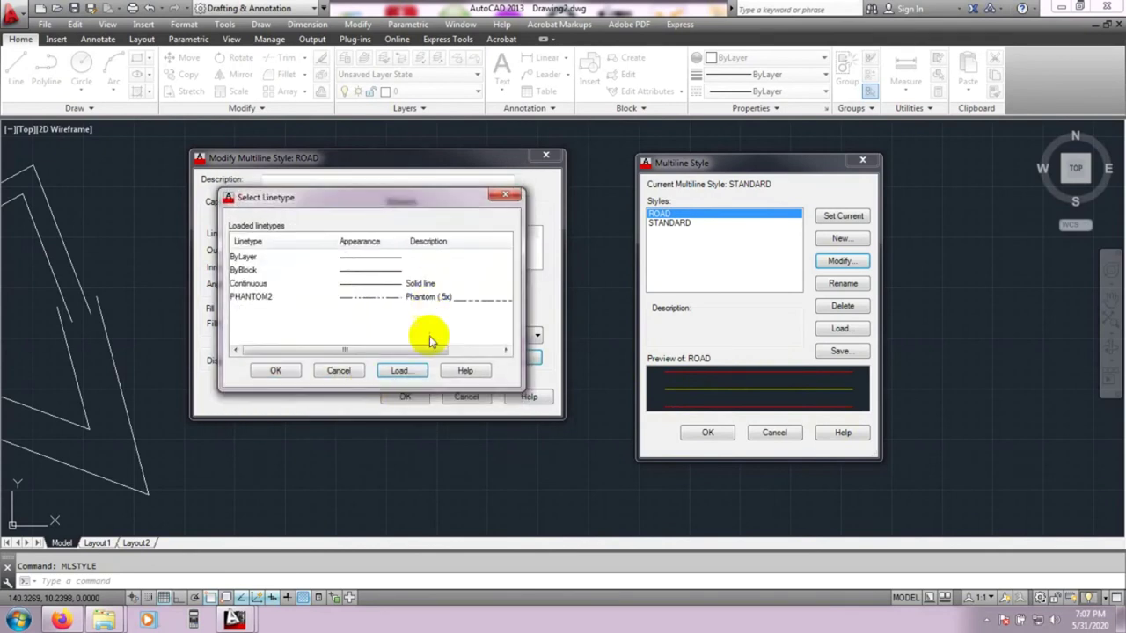
left_click(341, 370)
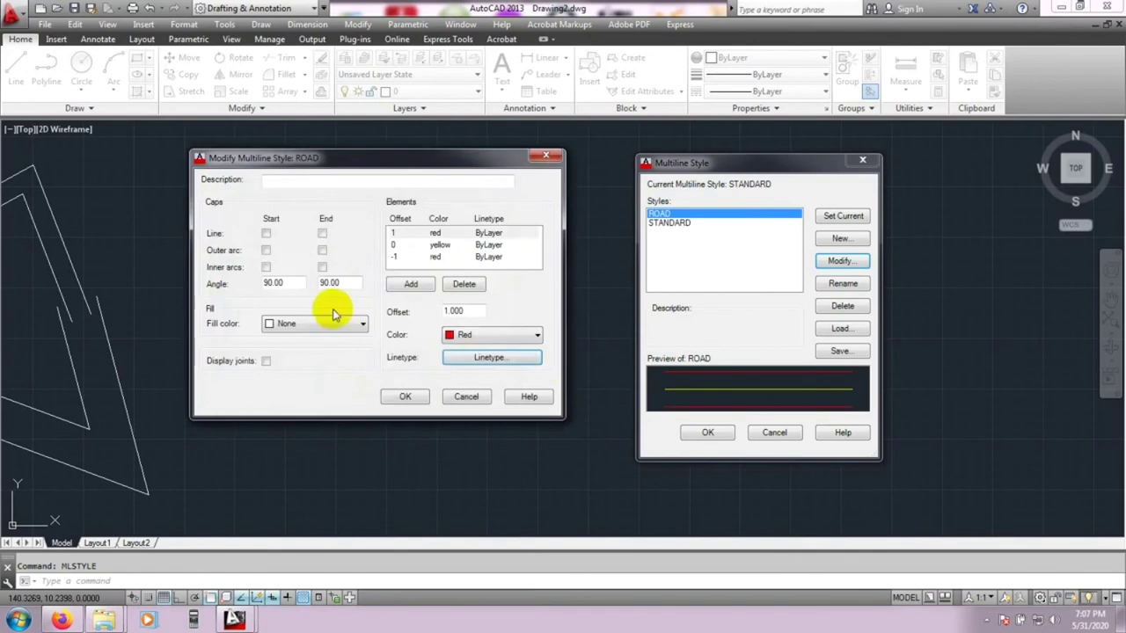
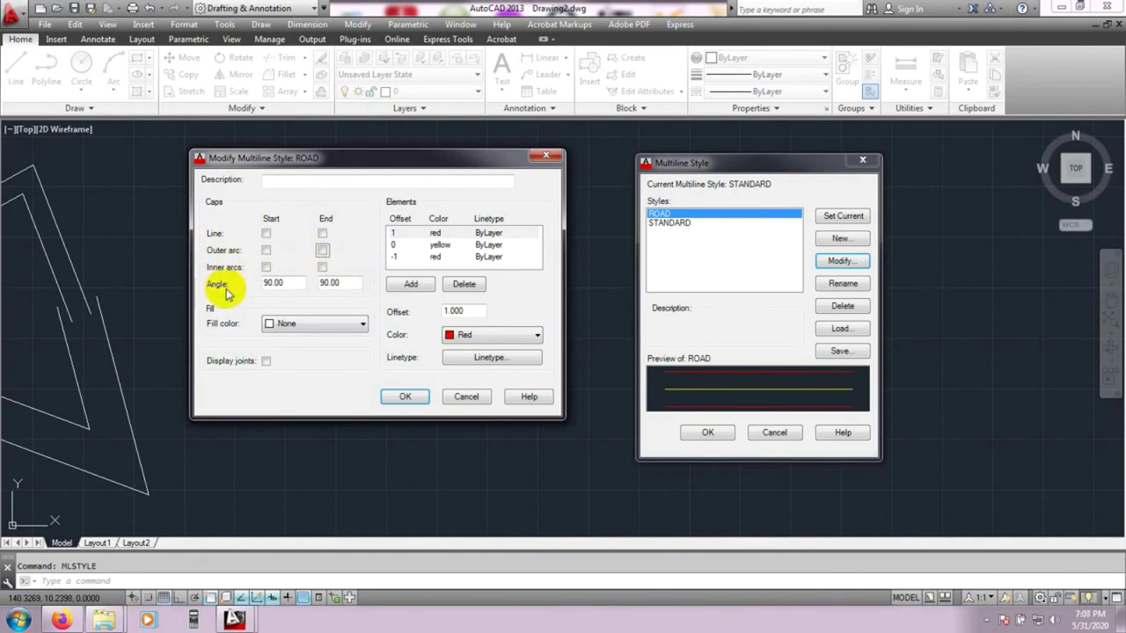
Step: Try a start cap angle of 45 on the ROAD style, check the preview, and restore the angle to 90
left_click_drag(297, 284, 189, 297)
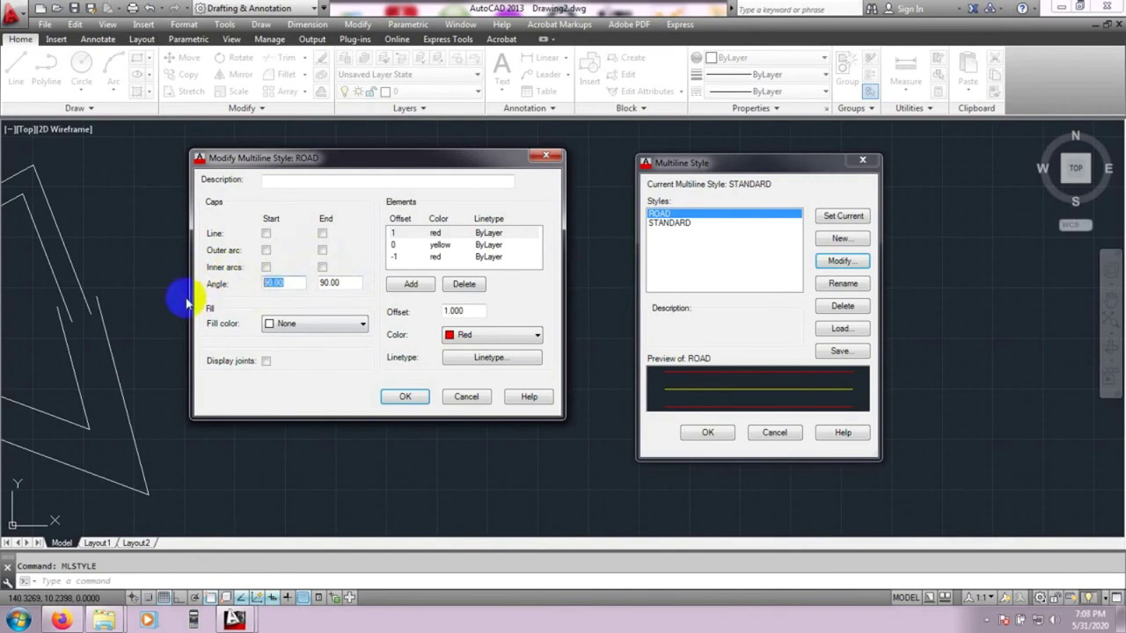
left_click(671, 390)
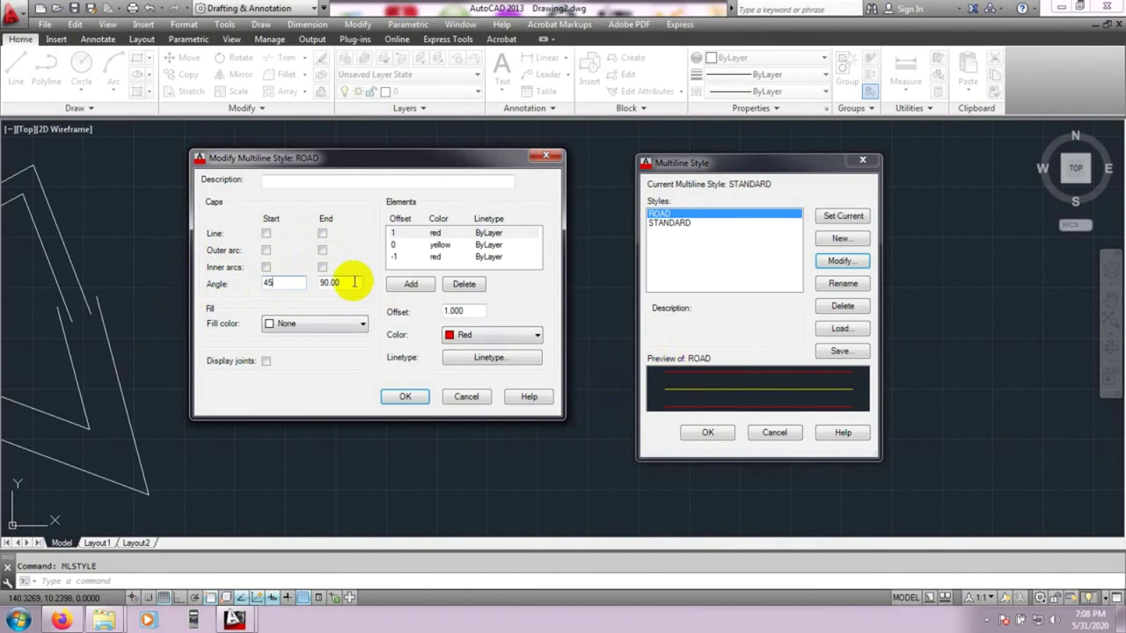
left_click(709, 391)
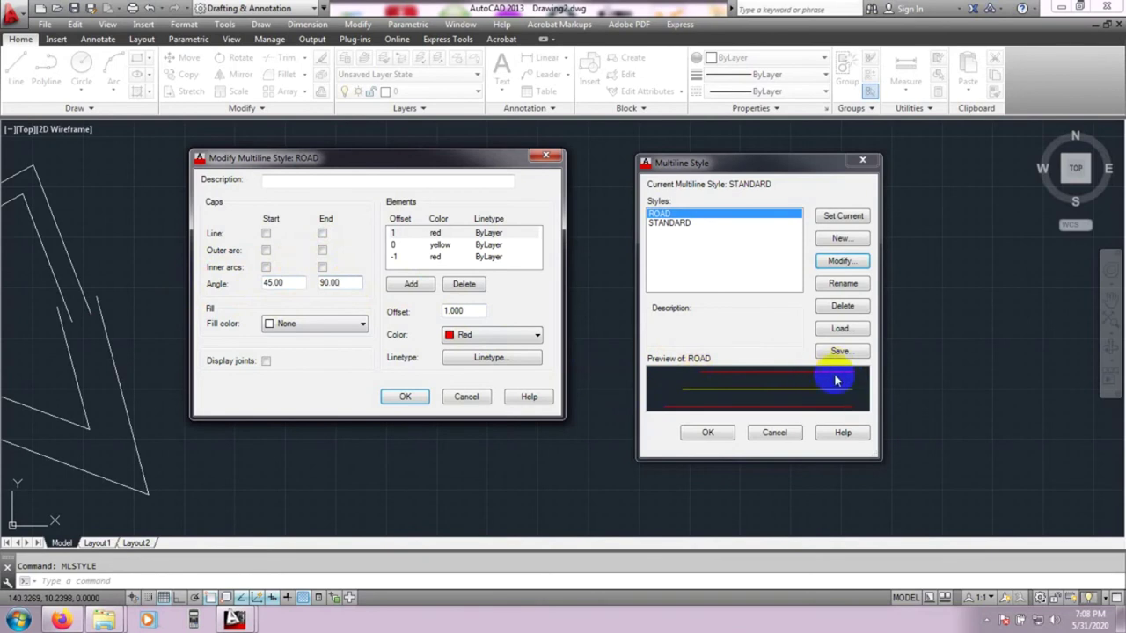
left_click_drag(299, 282, 198, 279)
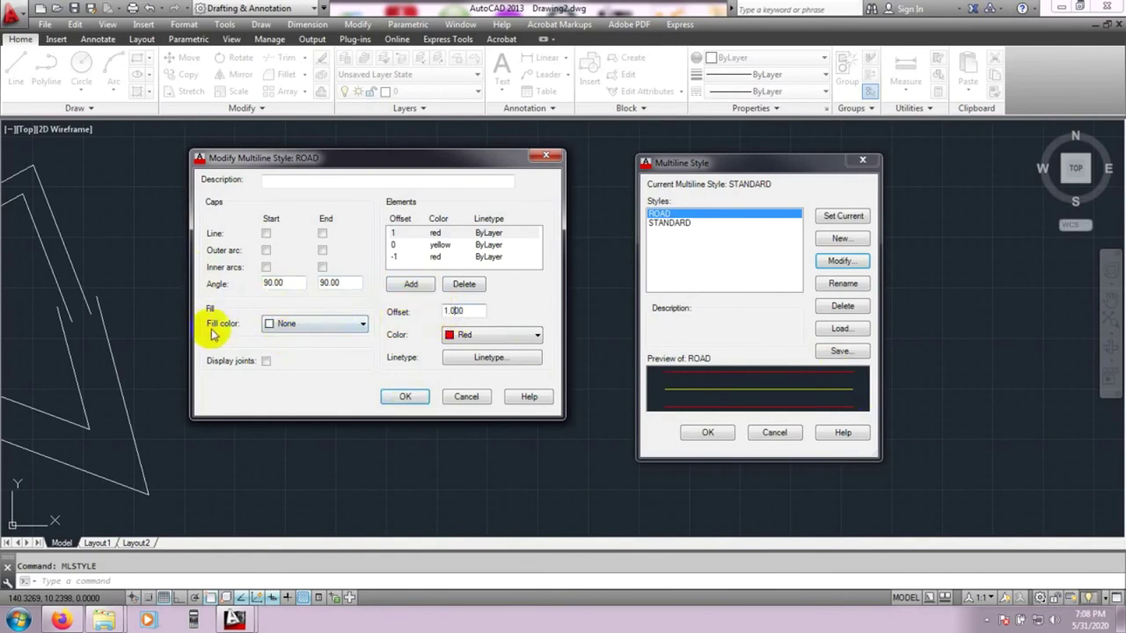
Step: Review the fill color choices, keep the fill at None, and accept the ROAD style's changes
left_click(288, 325)
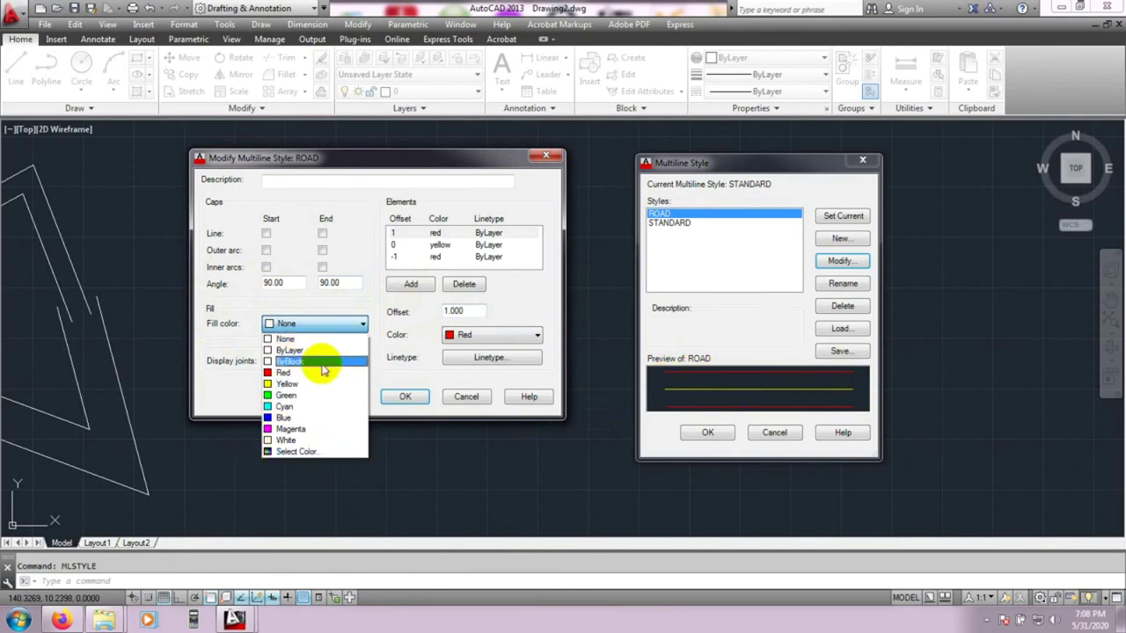
left_click(378, 368)
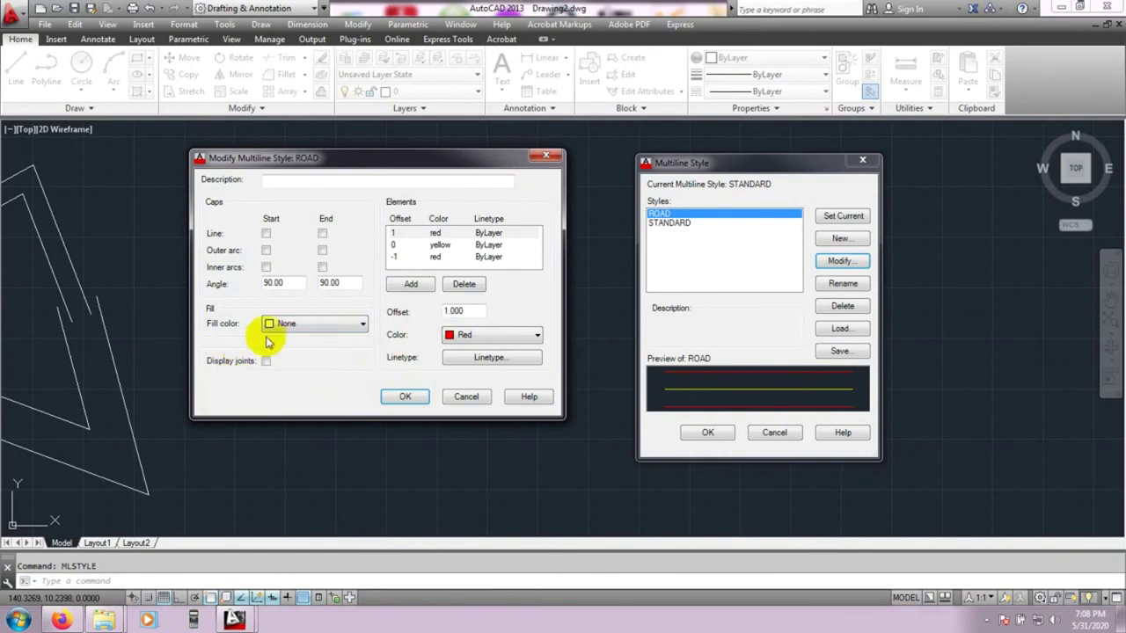
left_click(406, 397)
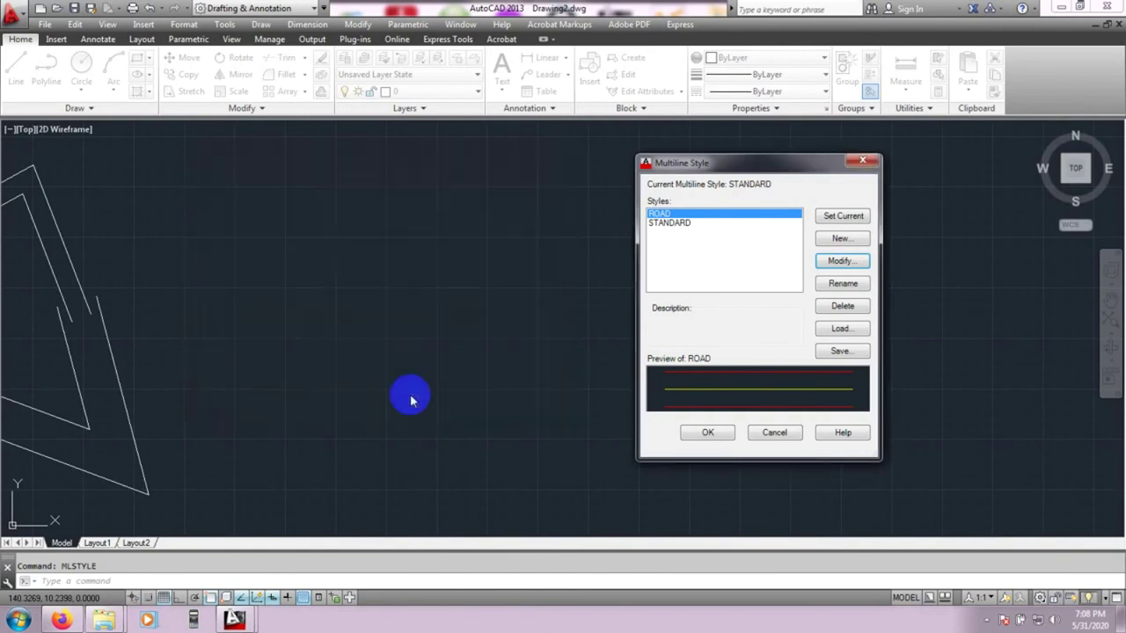
Step: Make ROAD the current multiline style, close the style manager, and bring an empty drawing area into view
left_click(846, 216)
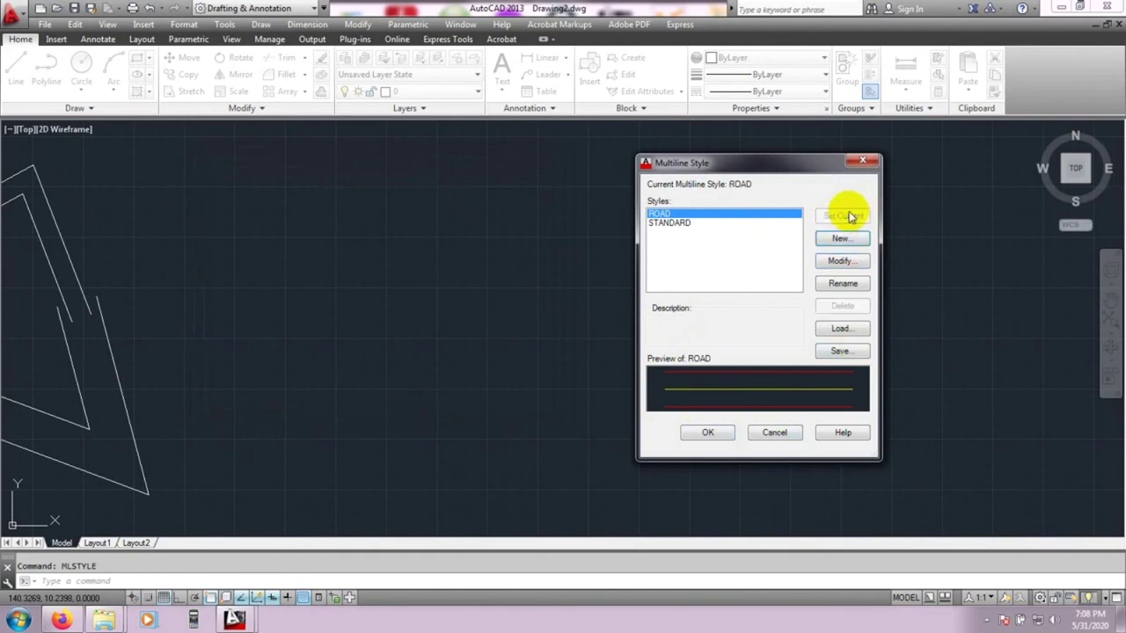
left_click(704, 434)
middle_click_drag(603, 360, 564, 349)
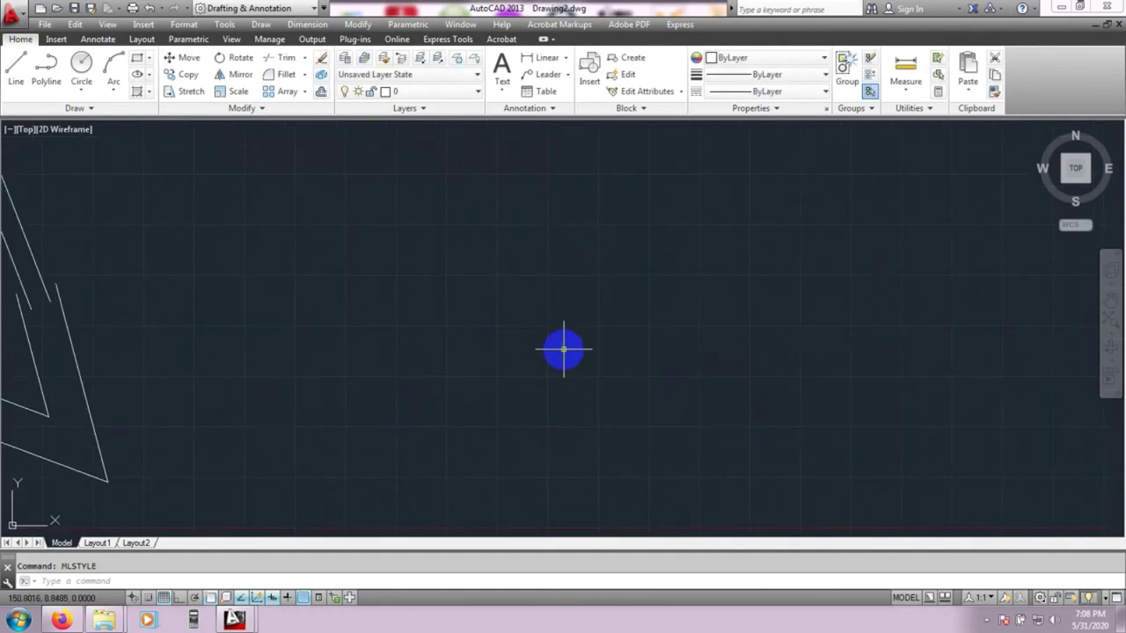
Step: Draw a seven-segment zigzag multiline in the ROAD style across the empty area, and check that it selects as one object
type("ml")
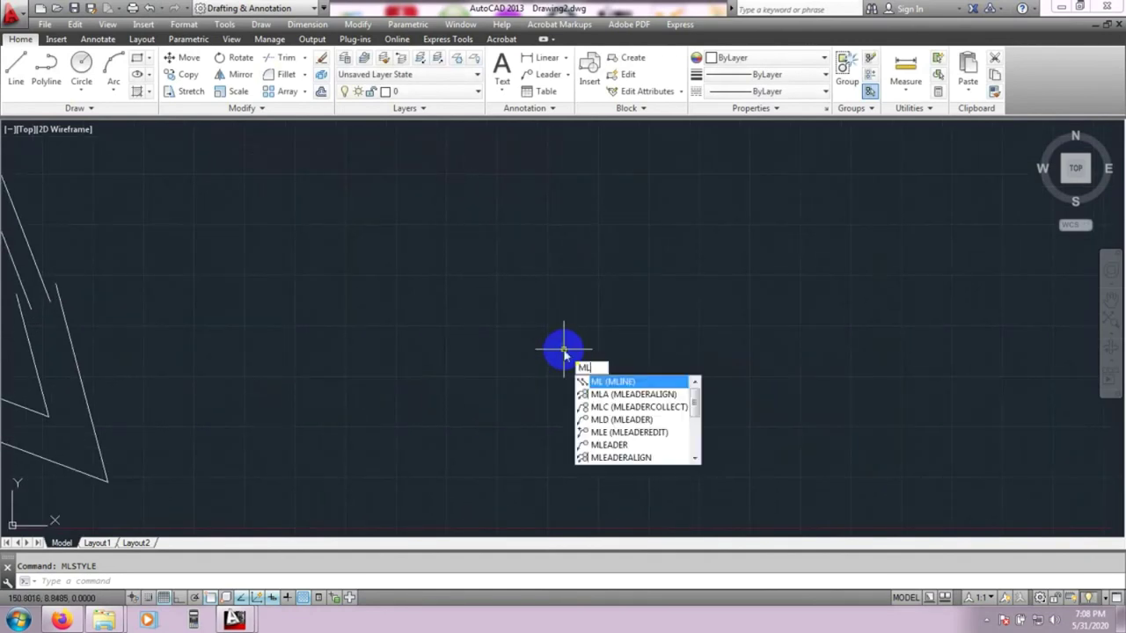
key("Return")
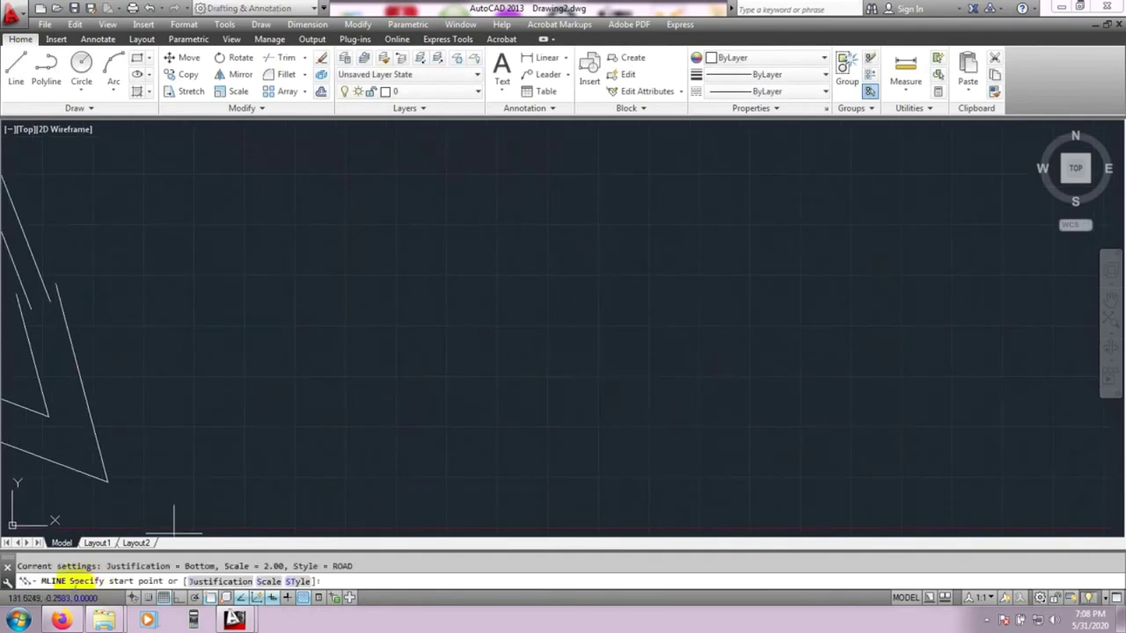
left_click(219, 385)
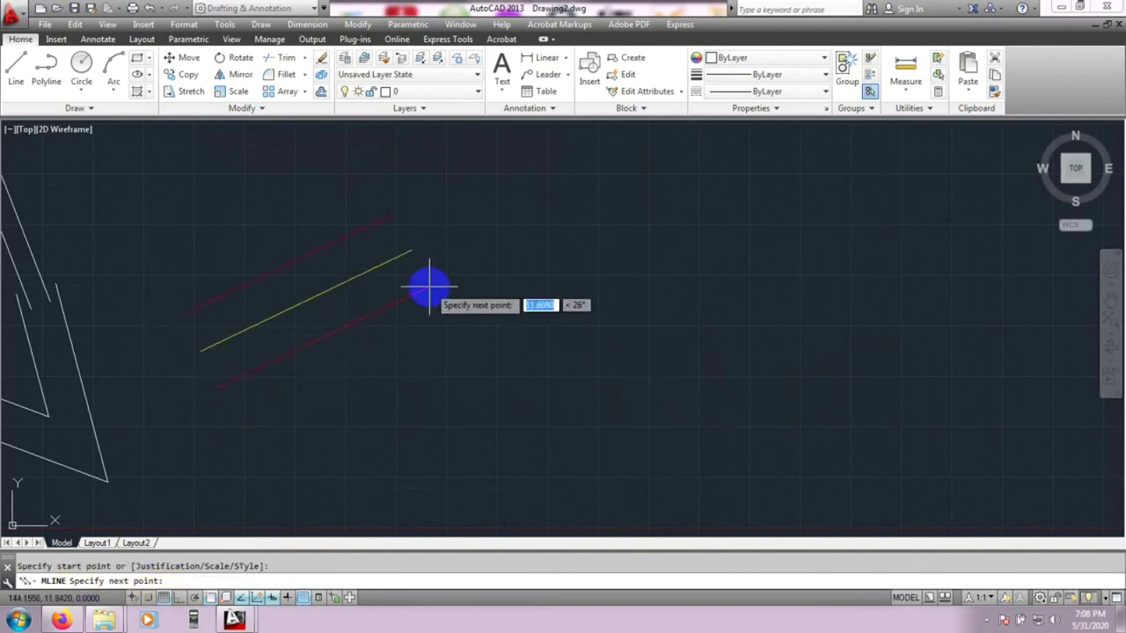
left_click(444, 288)
left_click(649, 419)
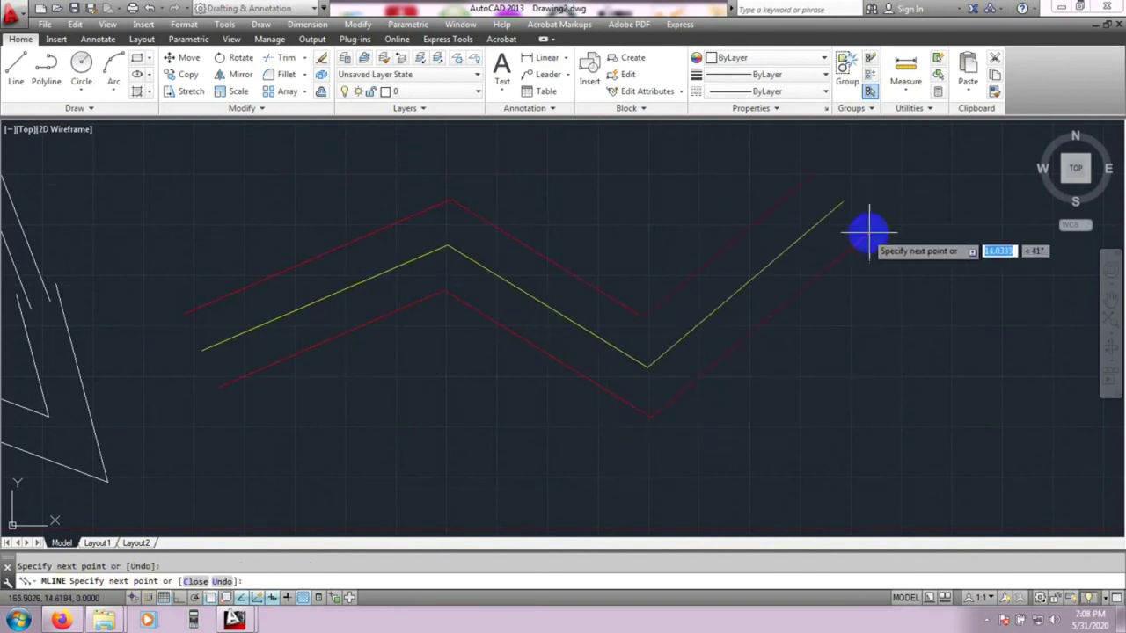
left_click(987, 150)
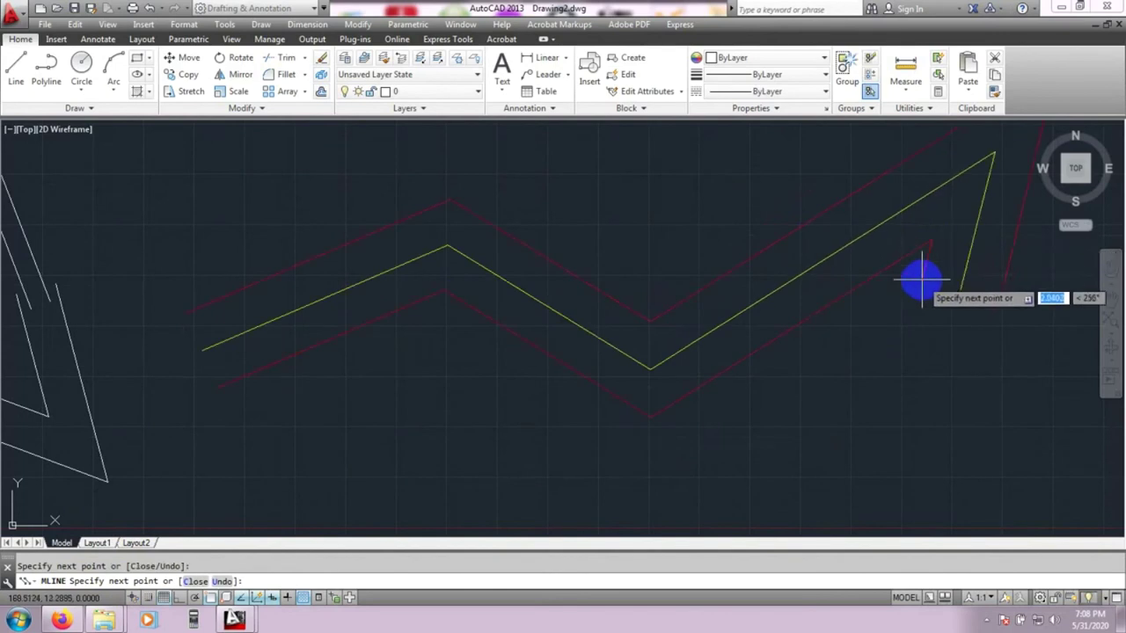
scroll(575, 315, "down", 5)
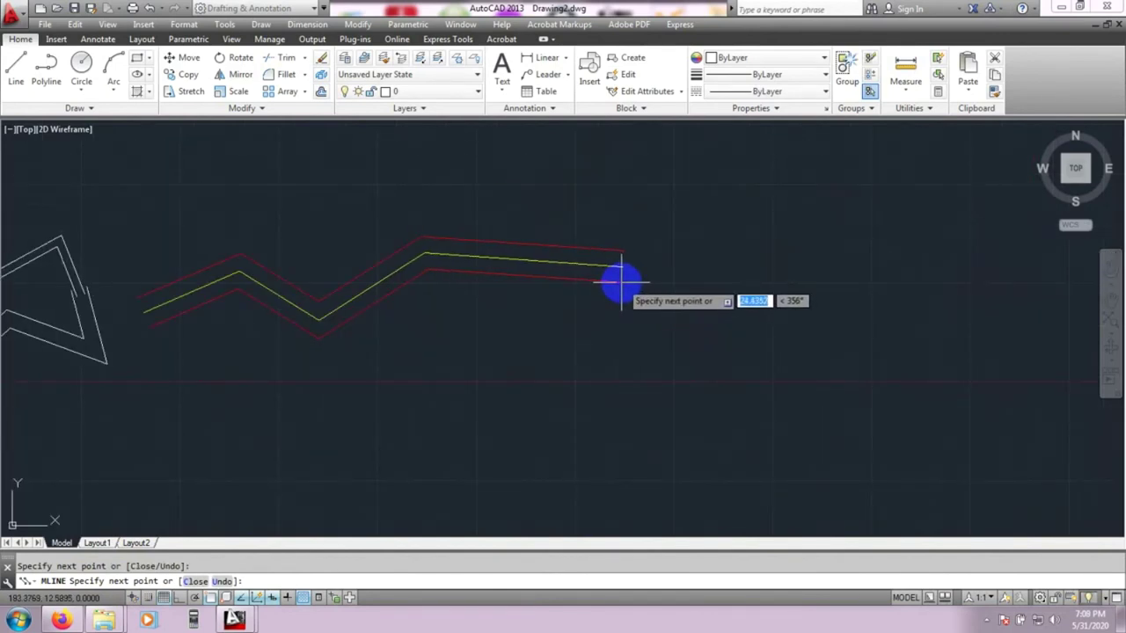
left_click(615, 324)
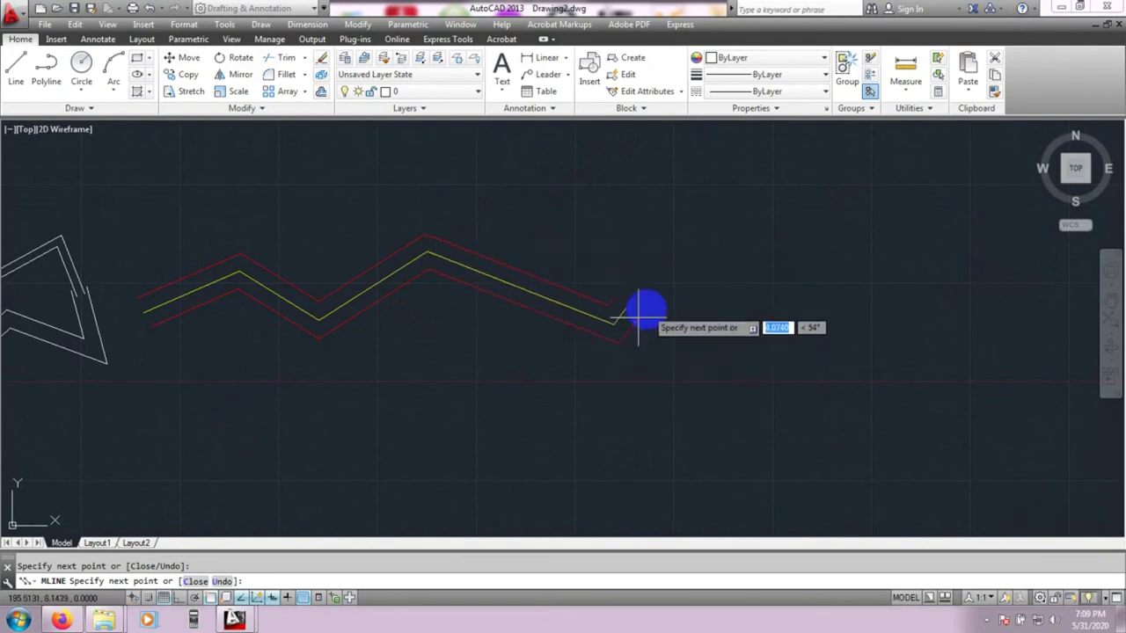
left_click(701, 204)
left_click(802, 356)
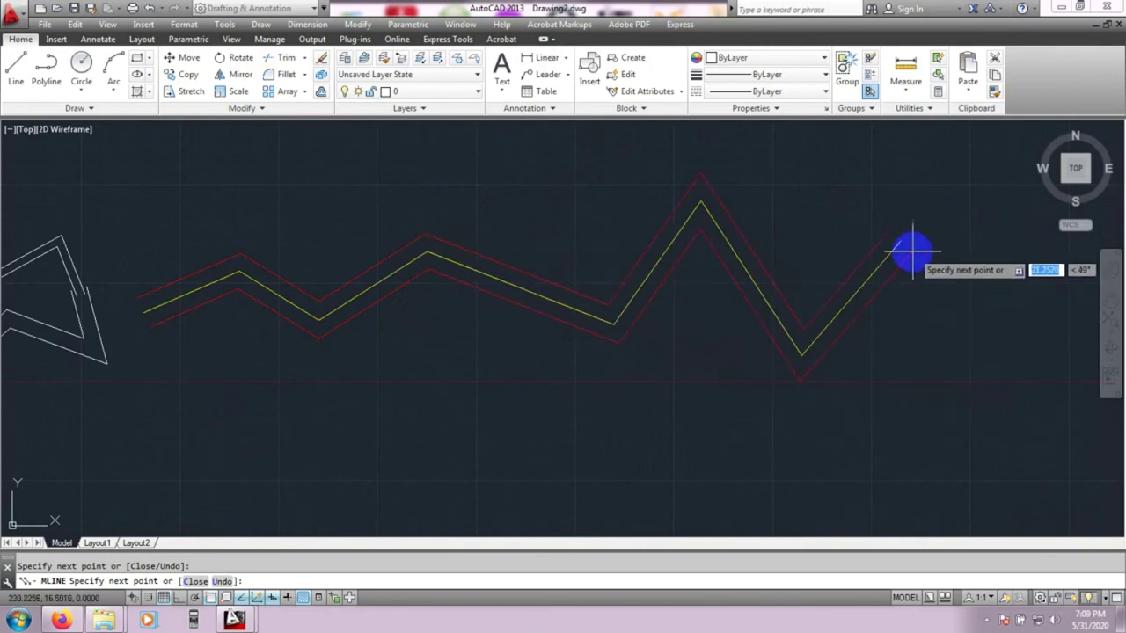
left_click(912, 251)
key("Escape")
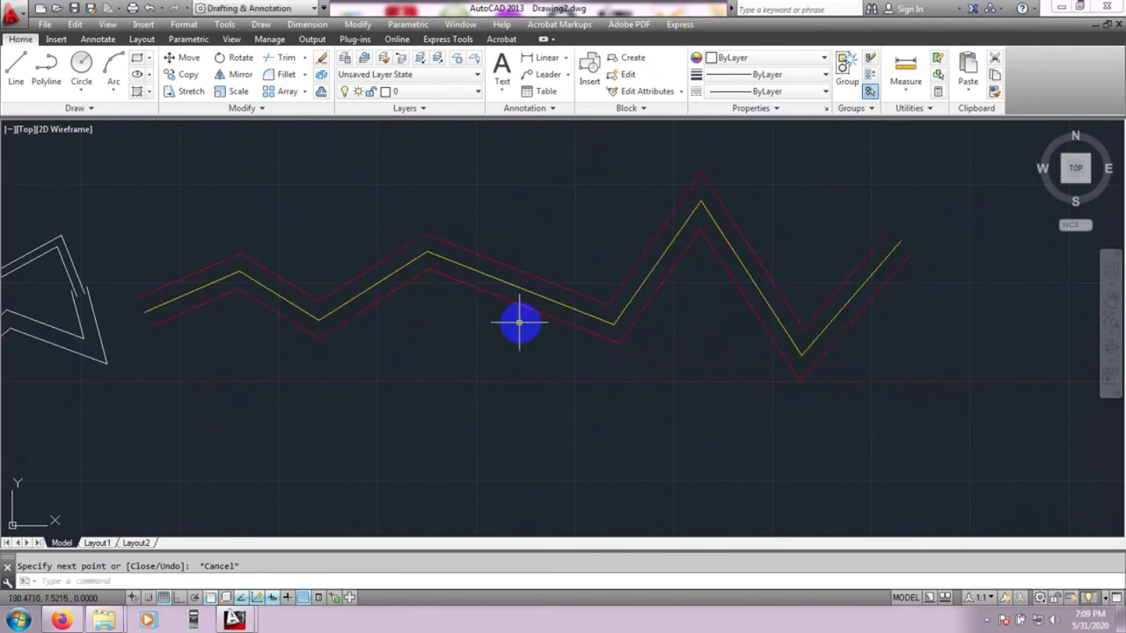
left_click(499, 299)
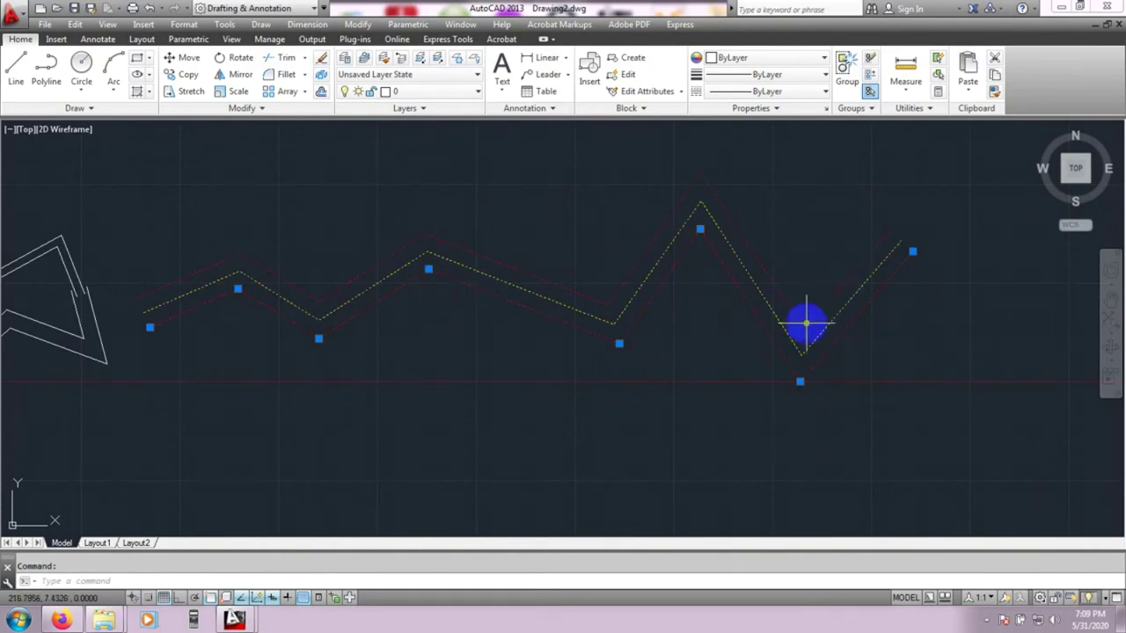
key("Escape")
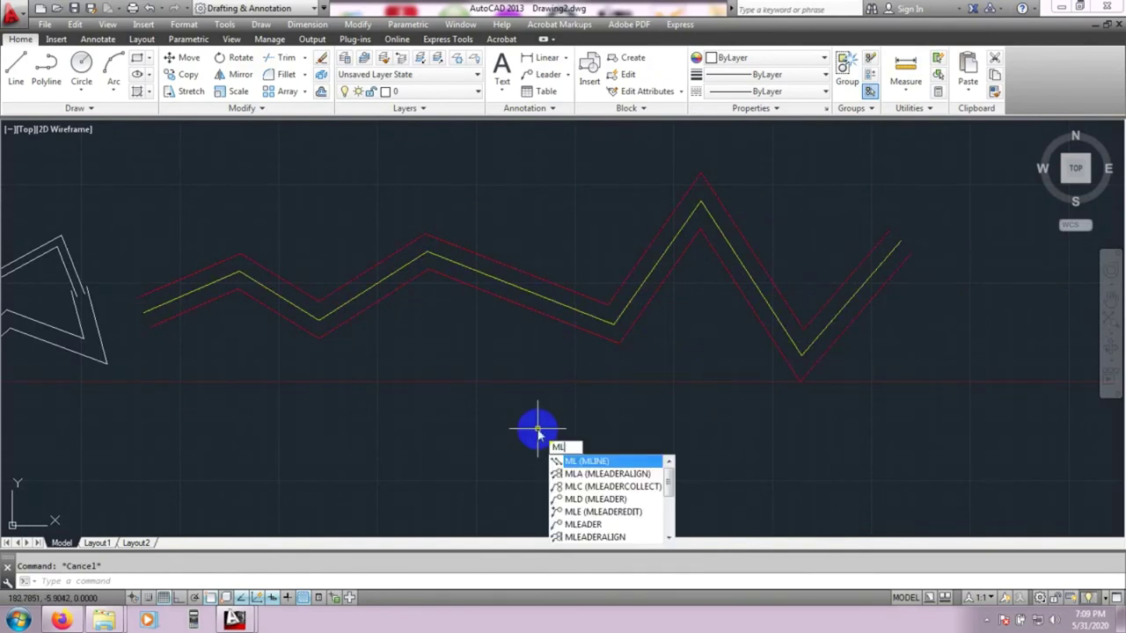
Step: Open the multiline style manager, inspect the styles loadable from acad.mln, and cancel without loading any
type("a")
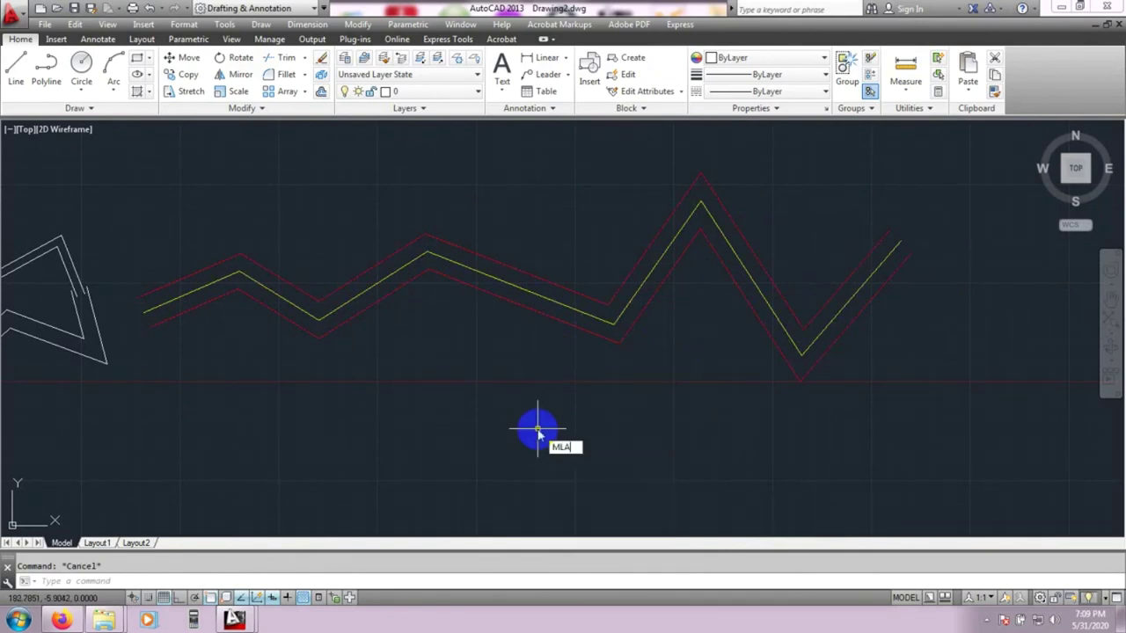
type("st")
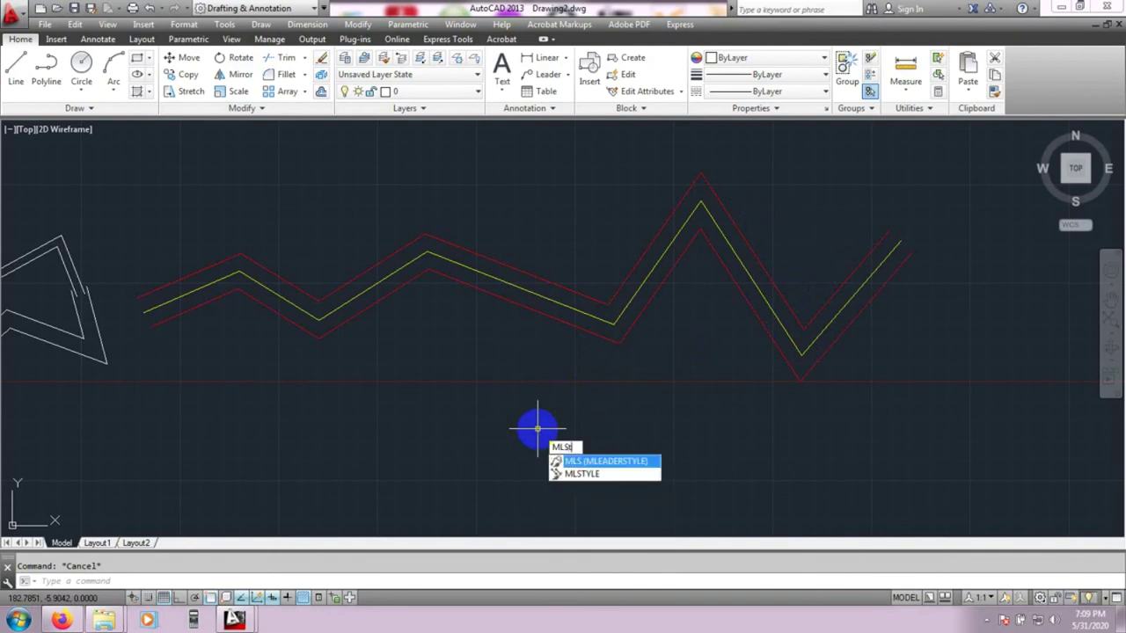
key("Return")
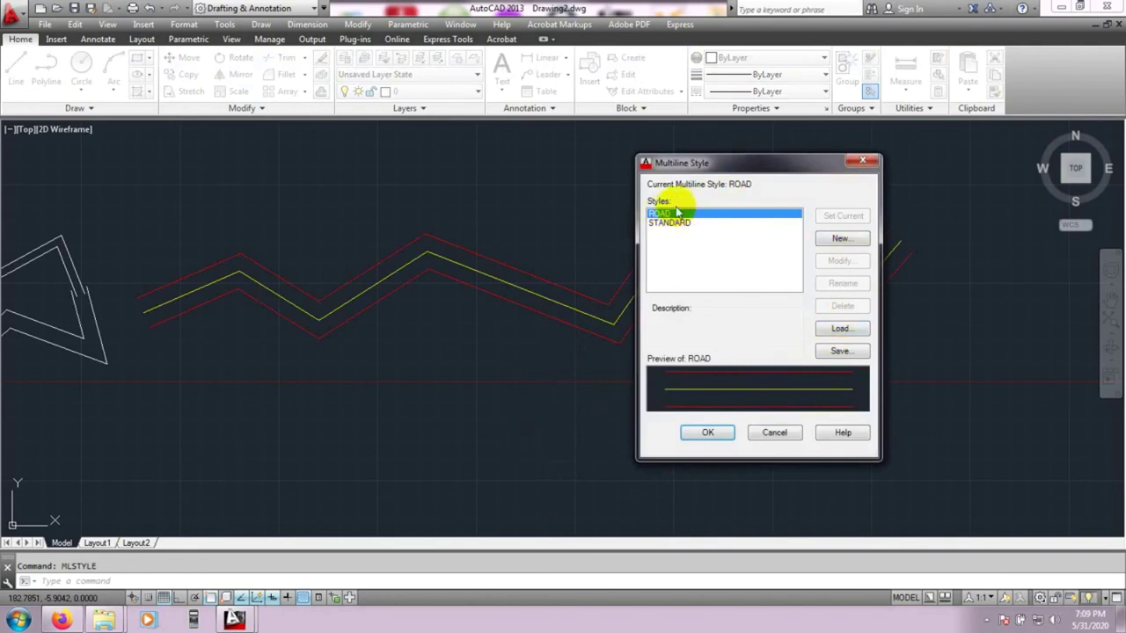
left_click(842, 333)
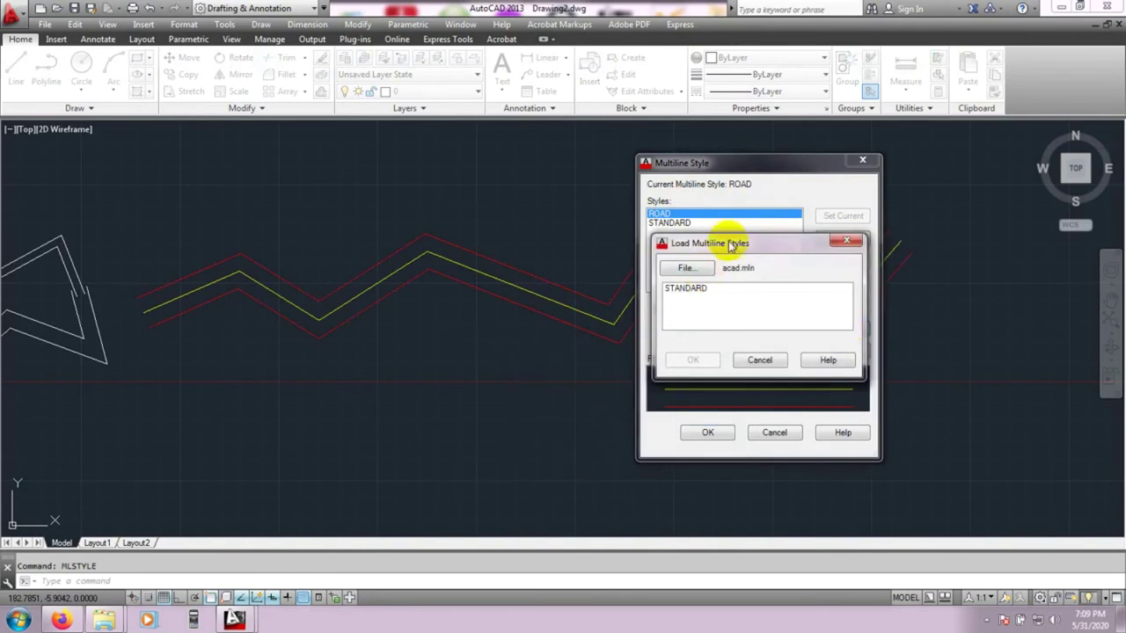
left_click_drag(745, 254, 432, 237)
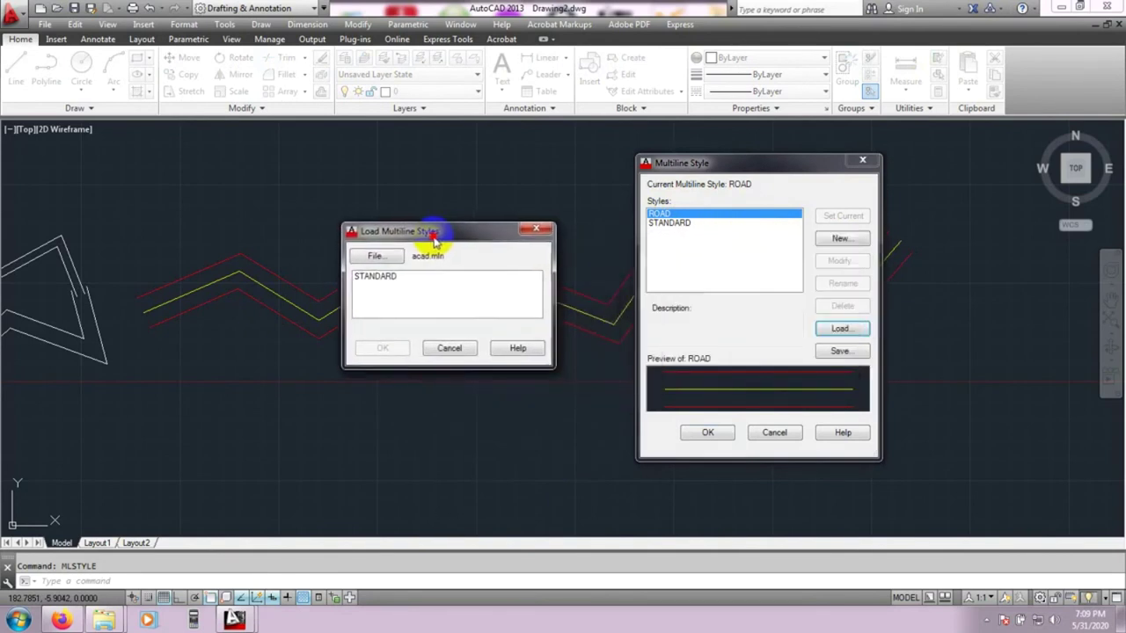
left_click(377, 274)
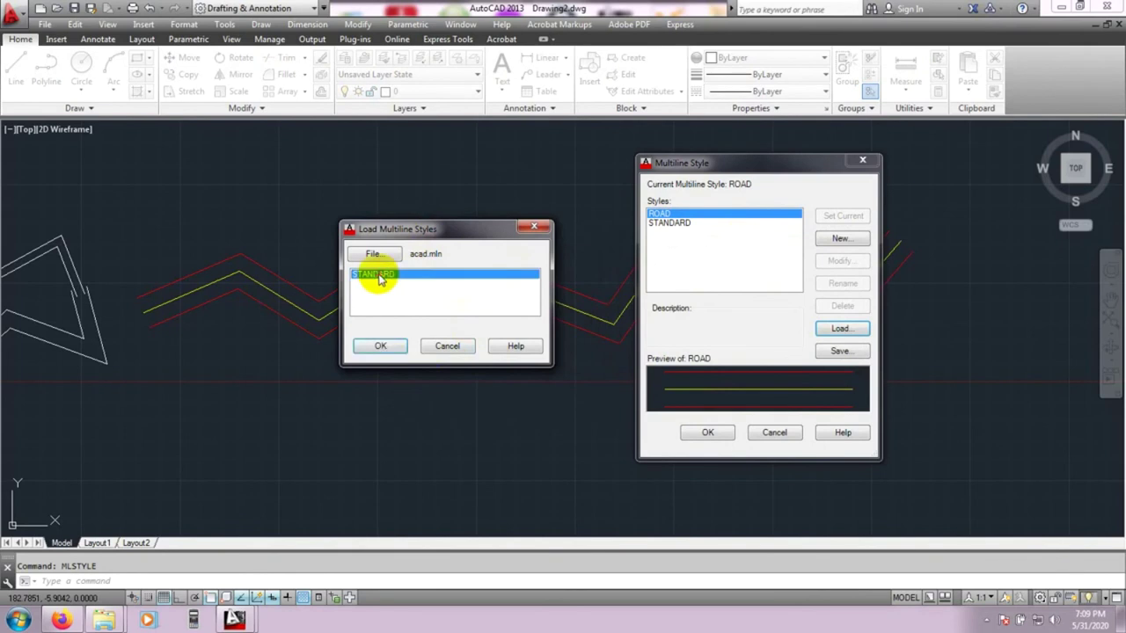
left_click(447, 345)
Step: Create a new multiline style named RA based on ROAD
left_click(835, 239)
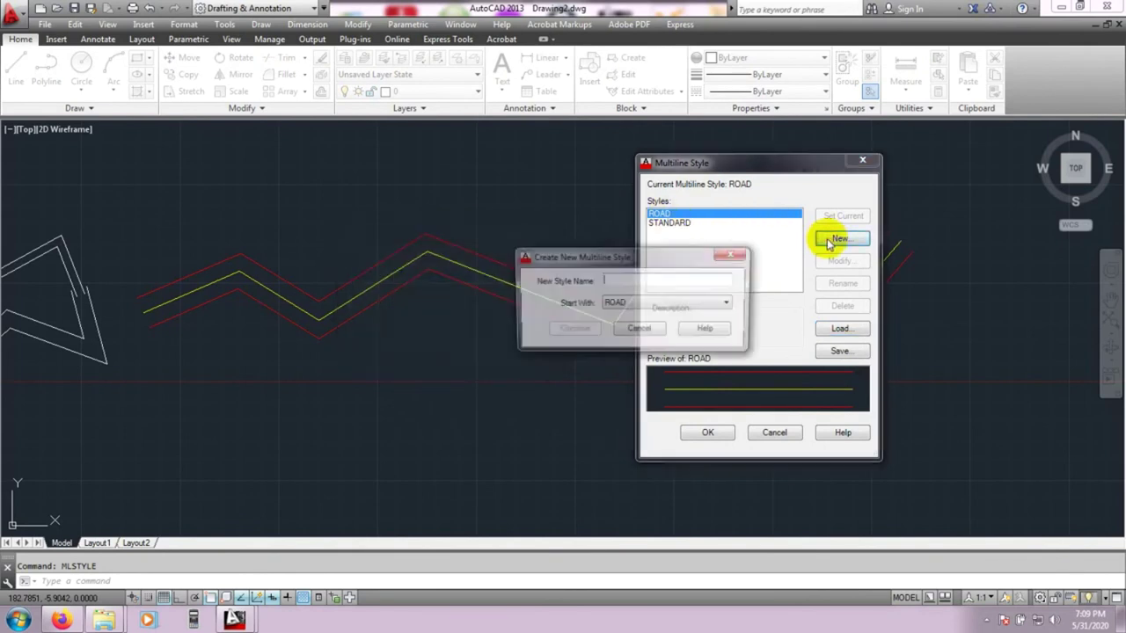
left_click_drag(623, 262, 546, 263)
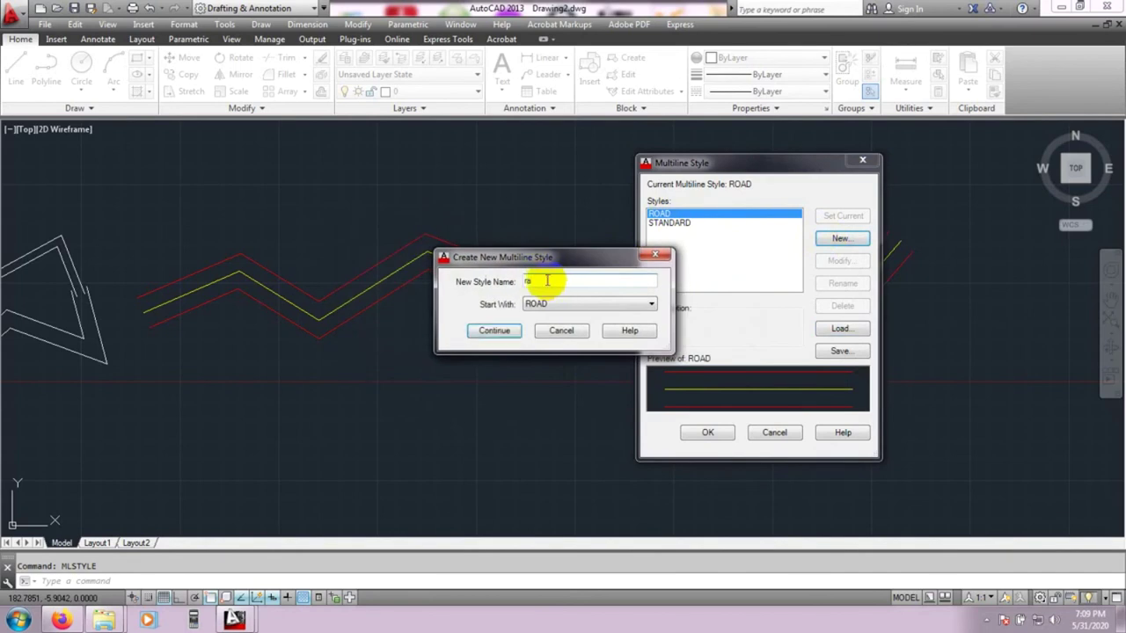
type("ra")
left_click(494, 331)
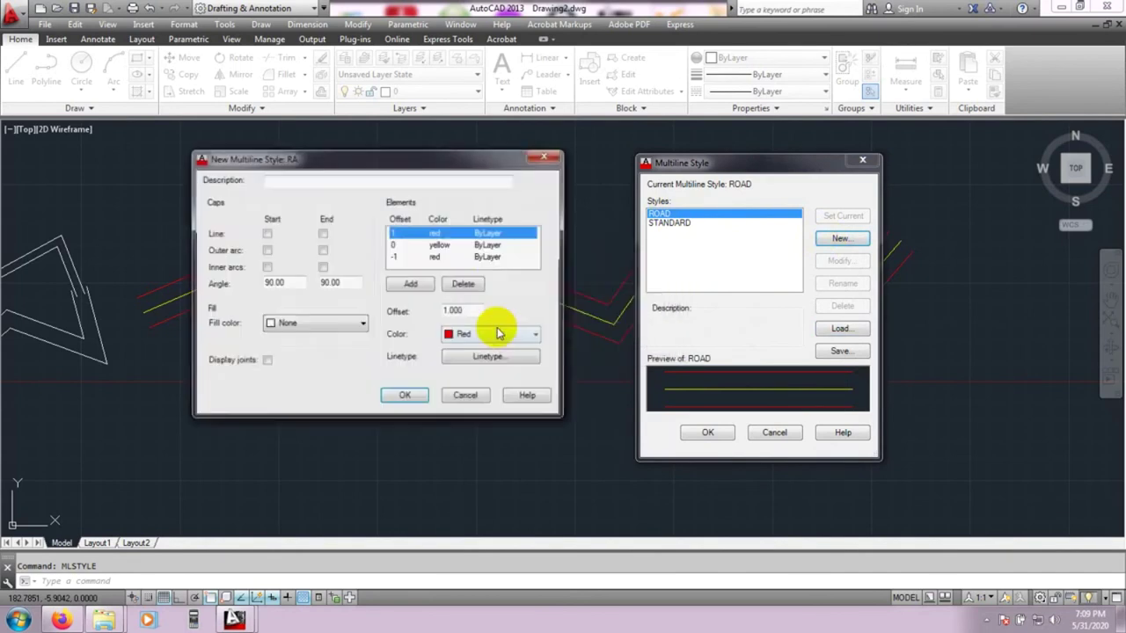
Step: Set the RA style's fill color to Green, accept it, and close the style manager
left_click_drag(356, 164, 322, 164)
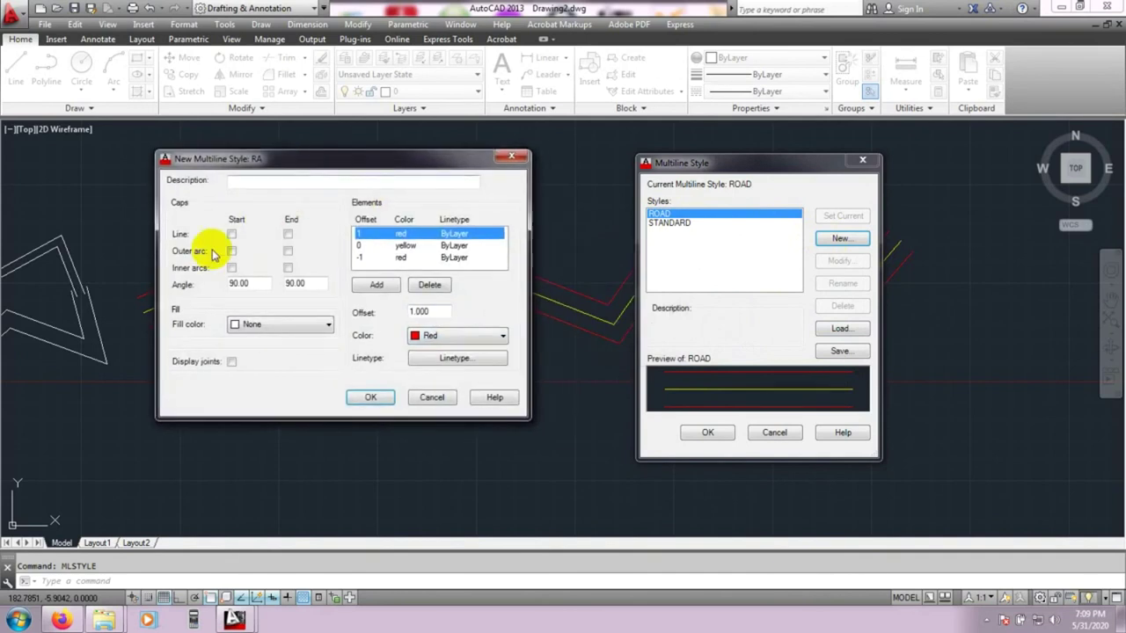
left_click(251, 323)
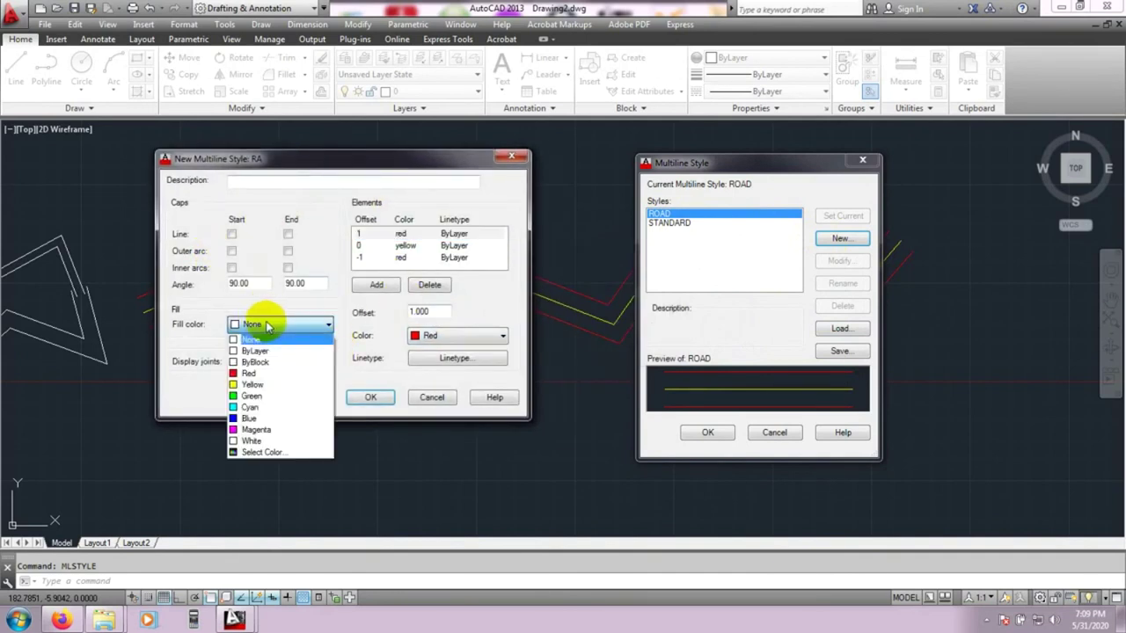
left_click(250, 397)
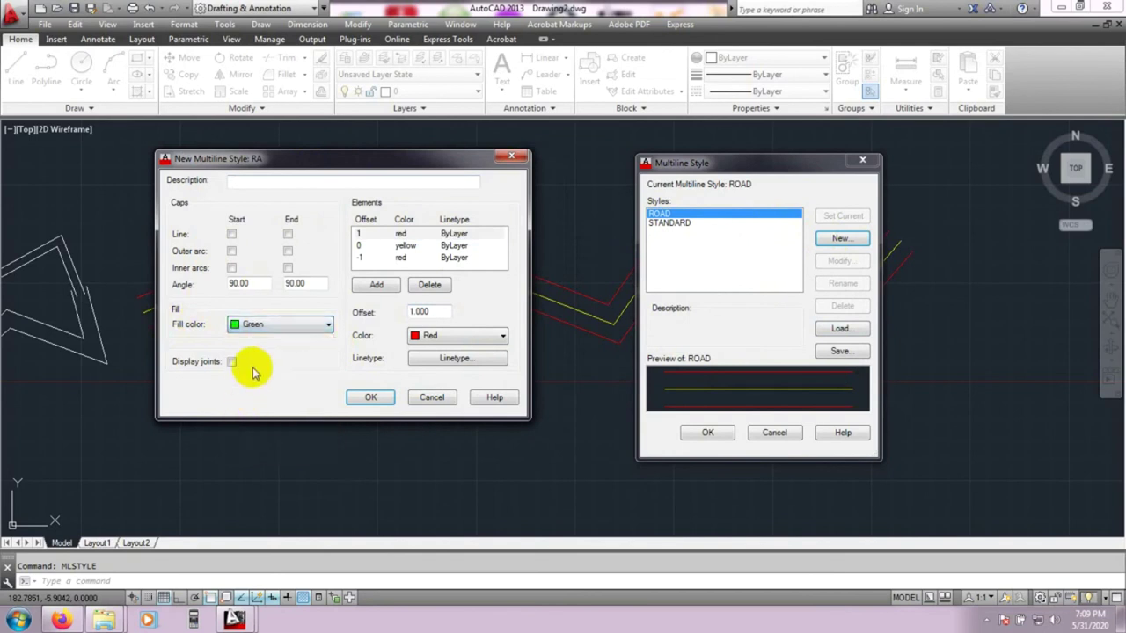
left_click(368, 397)
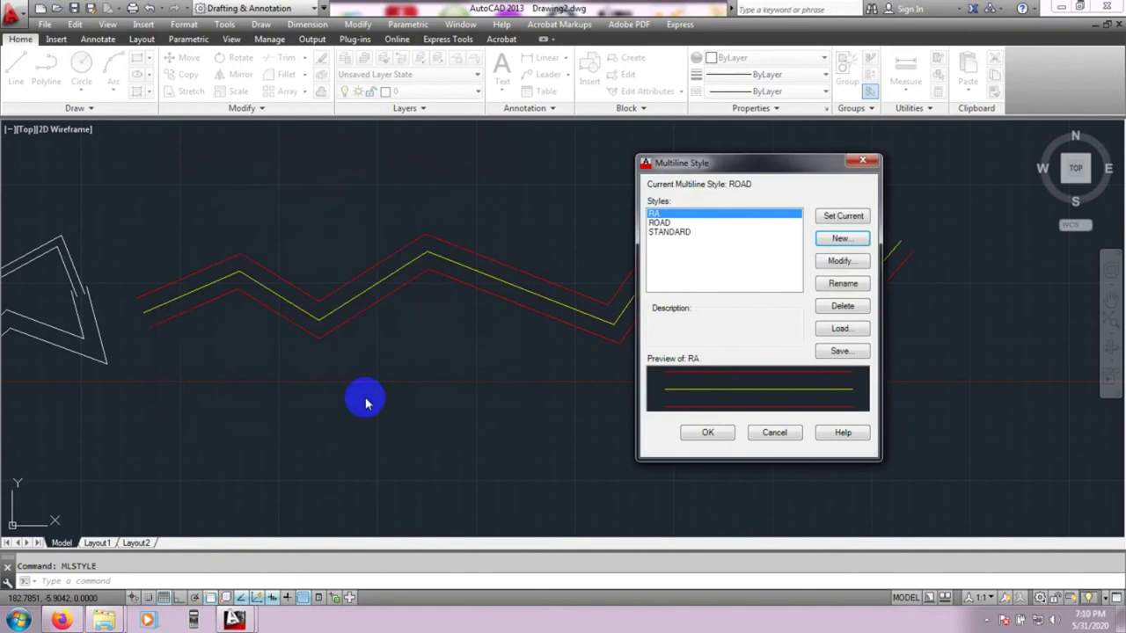
left_click(699, 432)
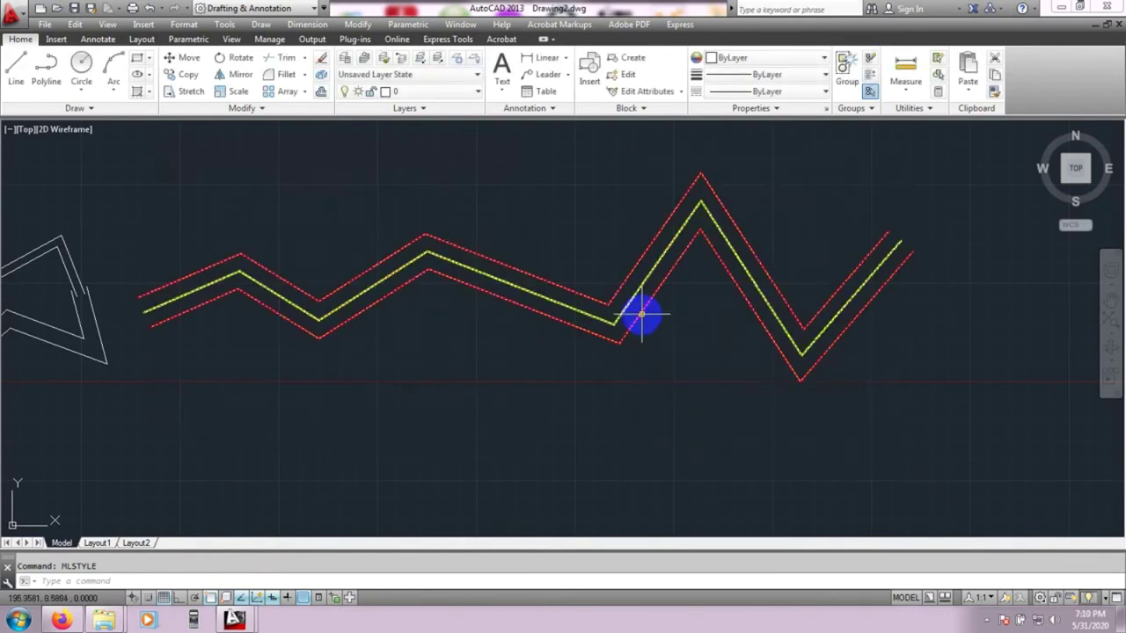
Step: Draw a three-segment multiline below the zigzag and select it to check it
mouse_move(683, 360)
middle_mouse_down()
mouse_move(545, 347)
mouse_move(515, 299)
middle_mouse_up()
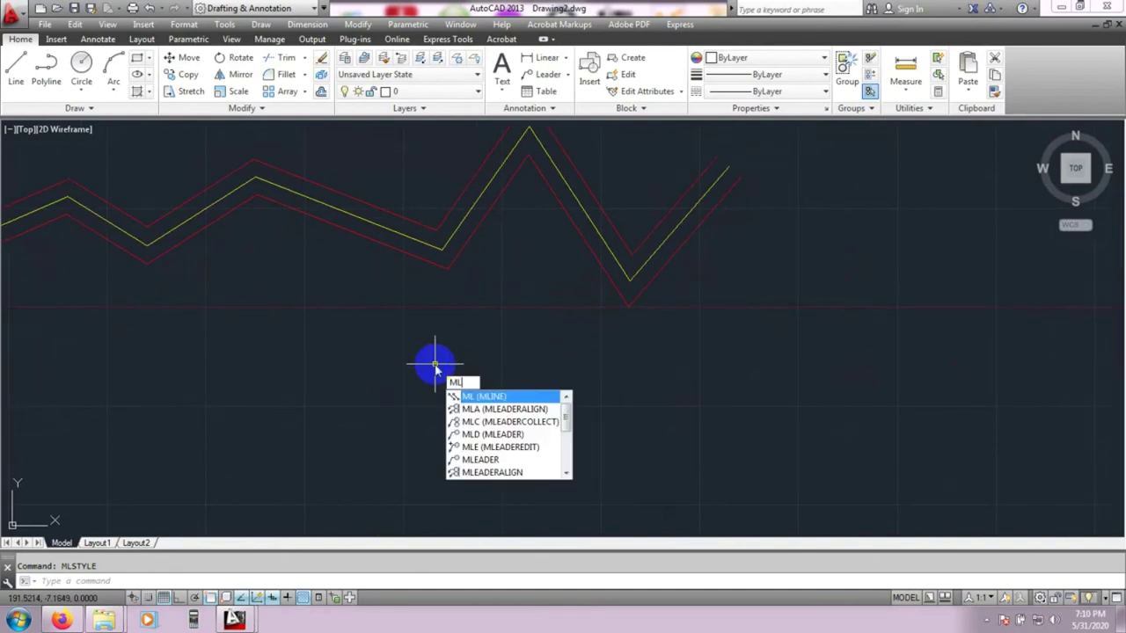
type("ine")
key("Return")
middle_click_drag(453, 413, 385, 378)
left_click(316, 405)
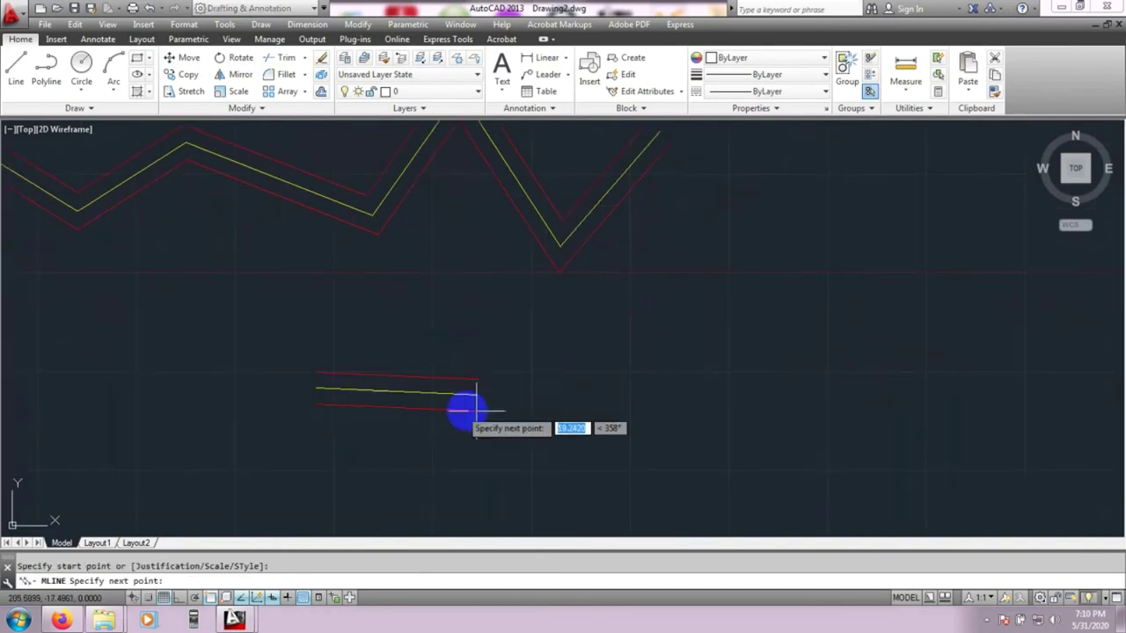
left_click(576, 414)
left_click(690, 313)
left_click(759, 457)
right_click(759, 457)
left_click(769, 476)
middle_click_drag(736, 426, 701, 434)
left_click(699, 421)
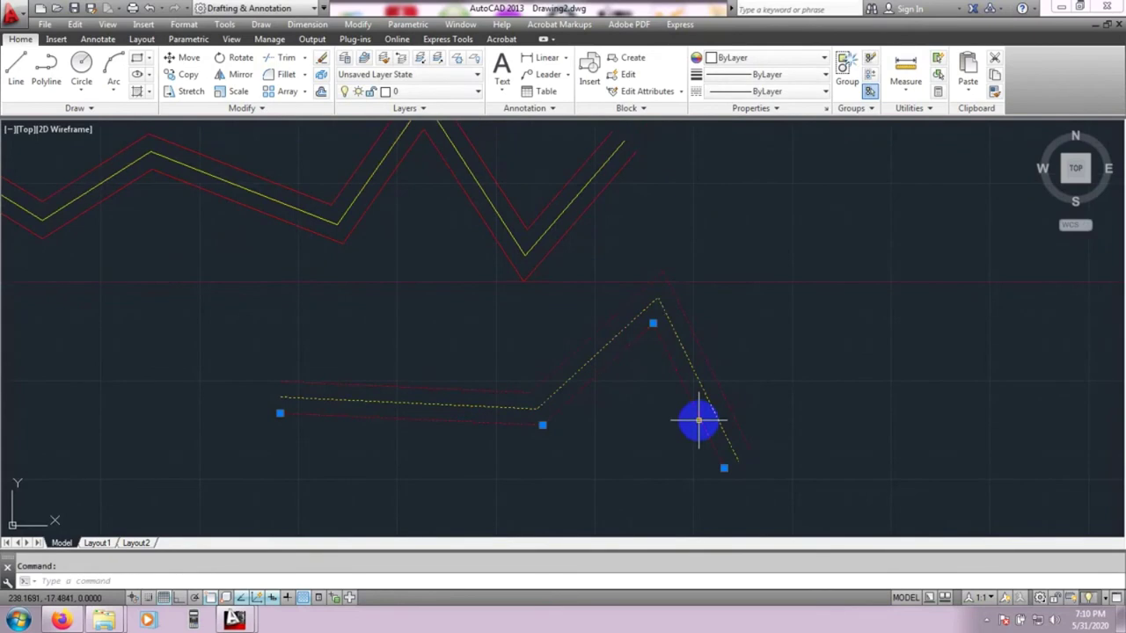
key("Return")
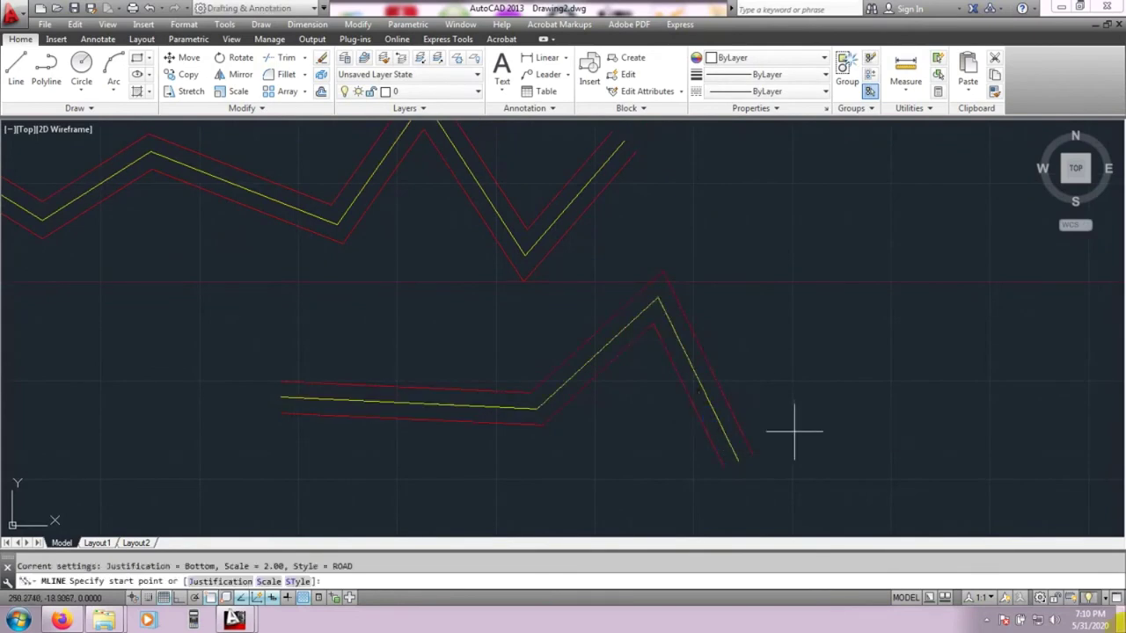
middle_click_drag(563, 423, 498, 428)
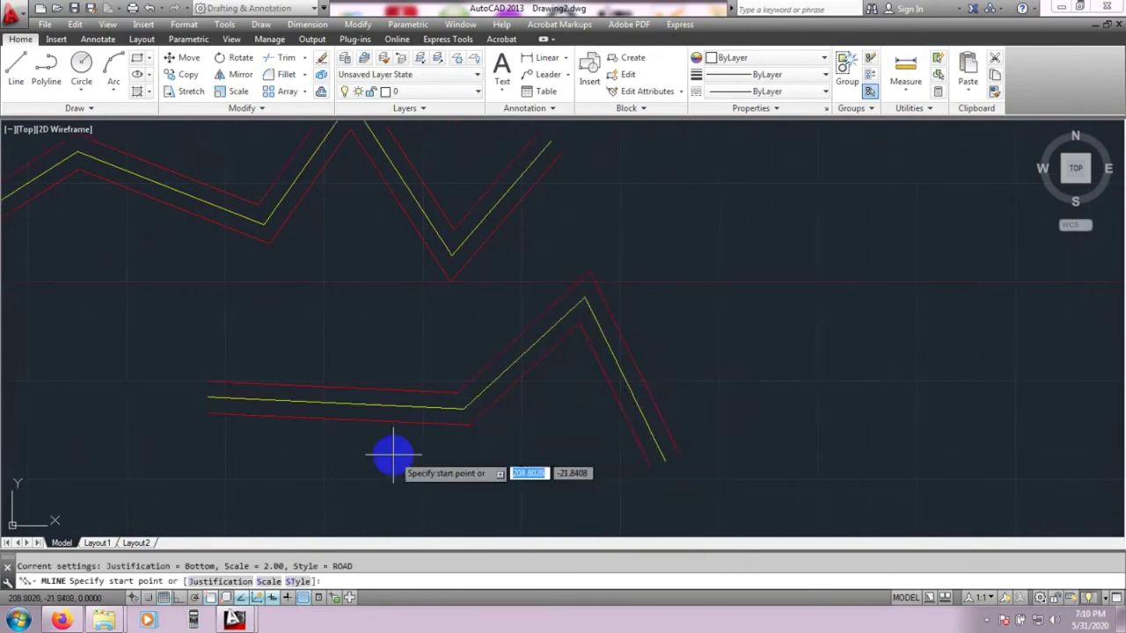
mouse_move(573, 414)
middle_mouse_down()
mouse_move(493, 426)
mouse_move(448, 413)
middle_mouse_up()
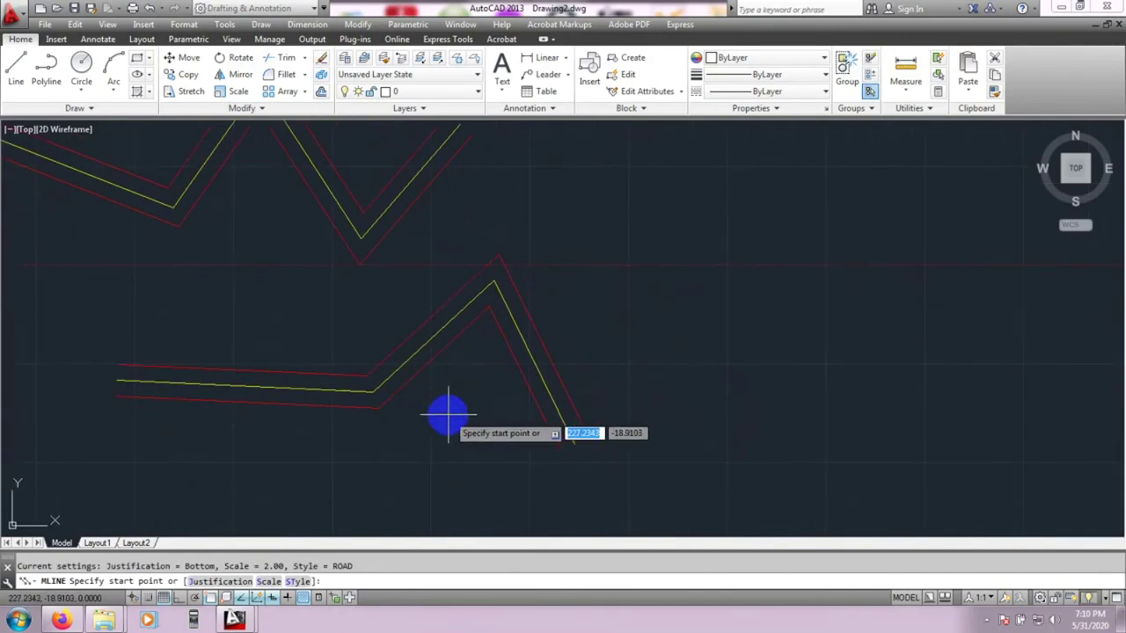
middle_click_drag(510, 472, 384, 424)
middle_click_drag(590, 396, 470, 446)
mouse_move(463, 372)
middle_mouse_down()
mouse_move(442, 417)
mouse_move(499, 373)
middle_mouse_up()
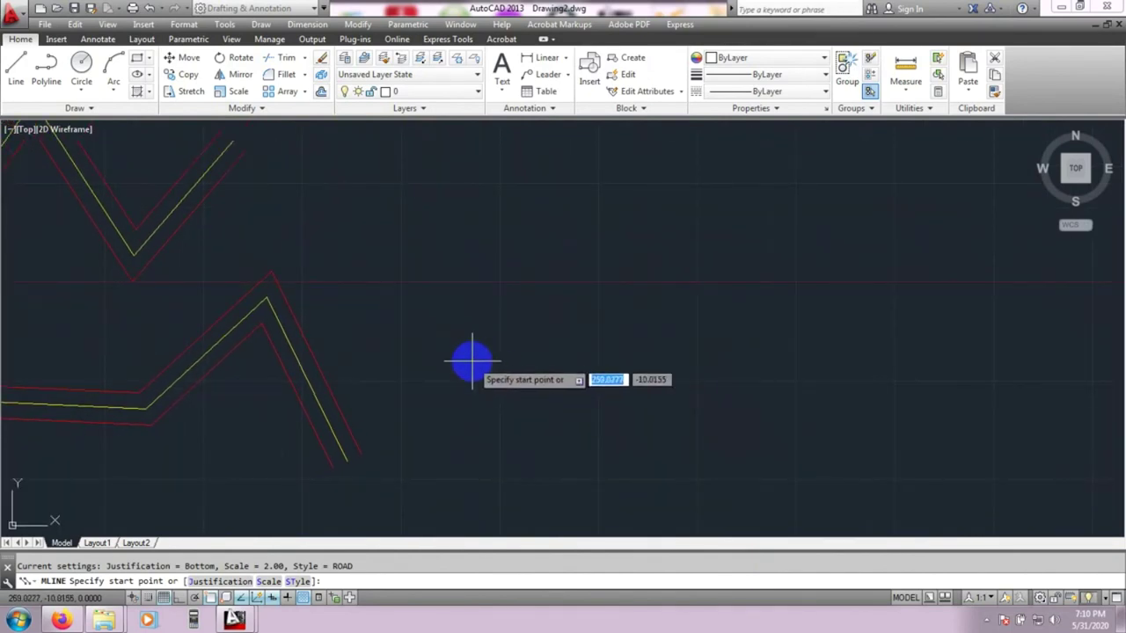
left_click(299, 331)
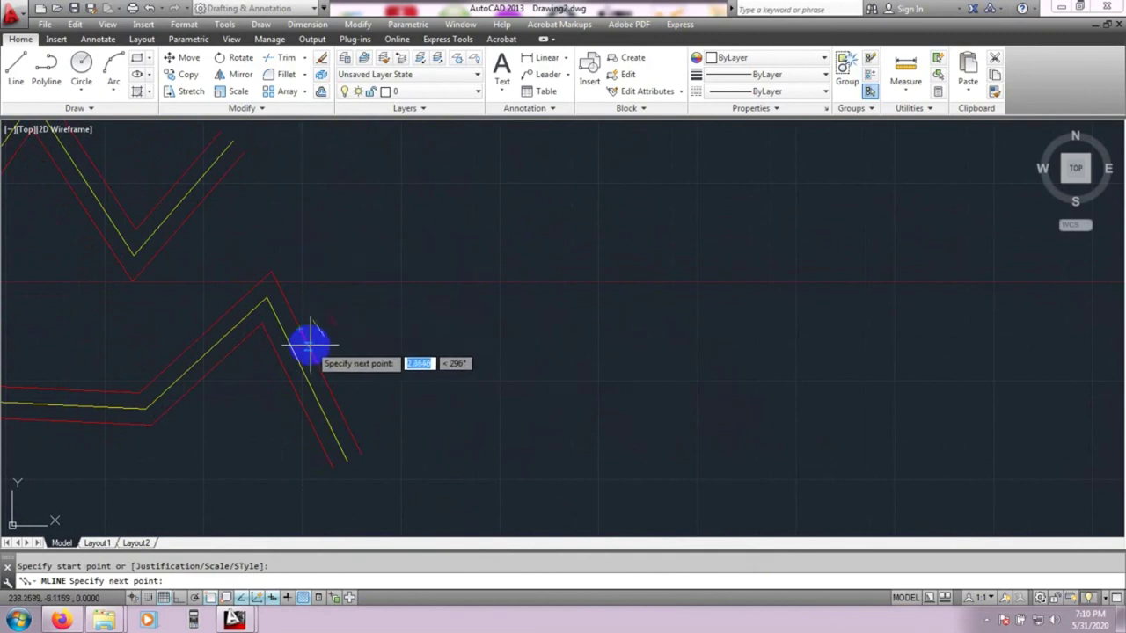
key("Escape")
Step: Finish the short multiline segment and make RA the current multiline style
left_click(319, 364)
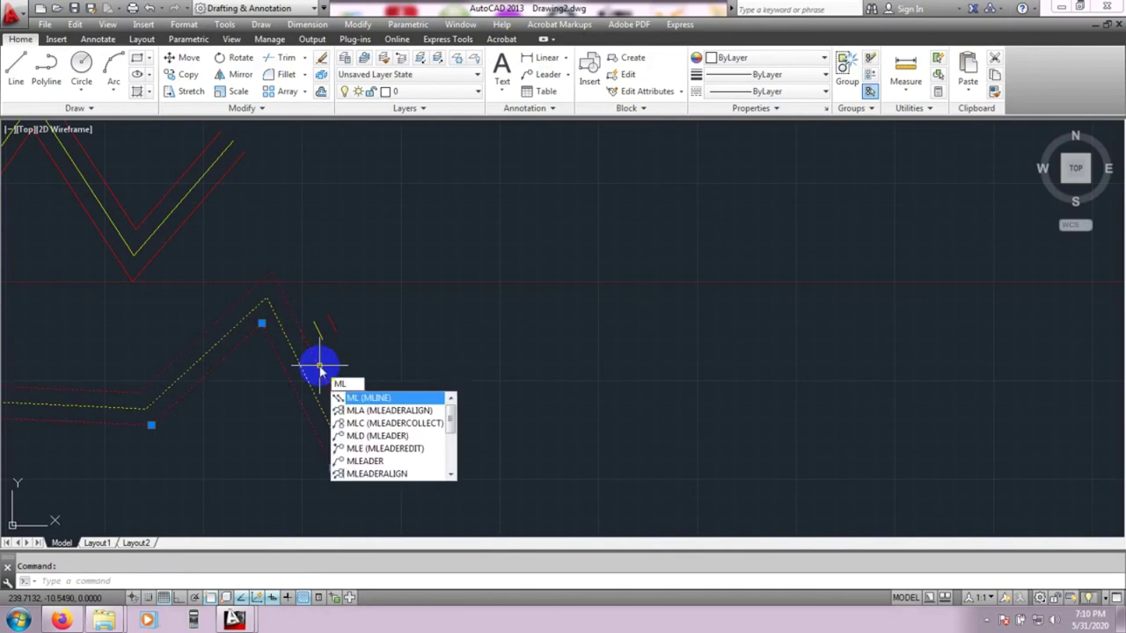
type("tyle")
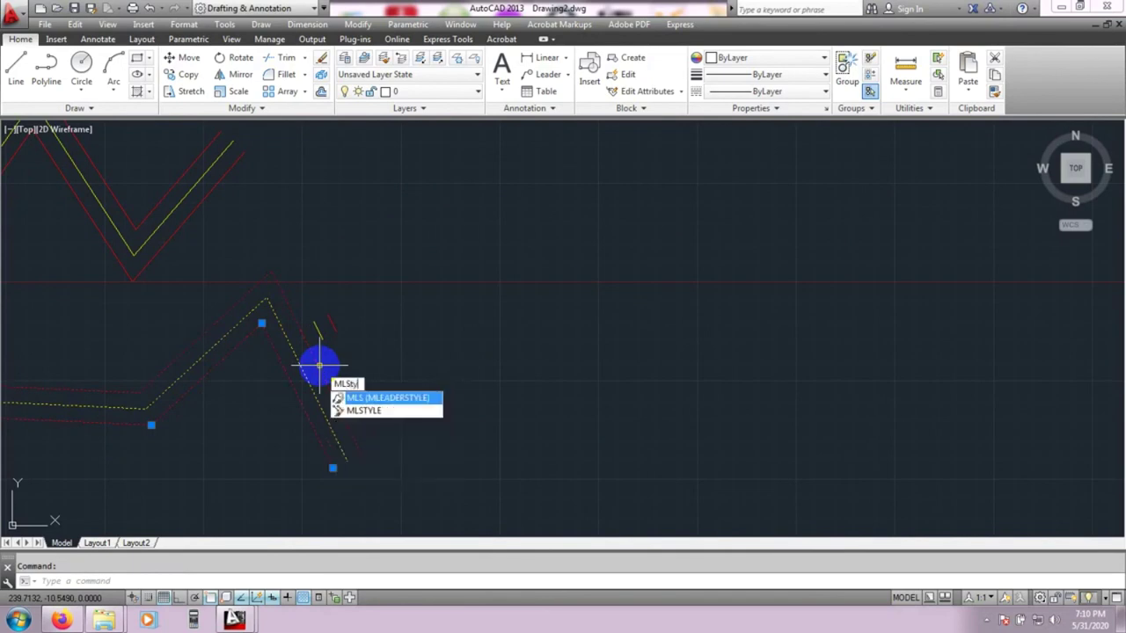
key("Return")
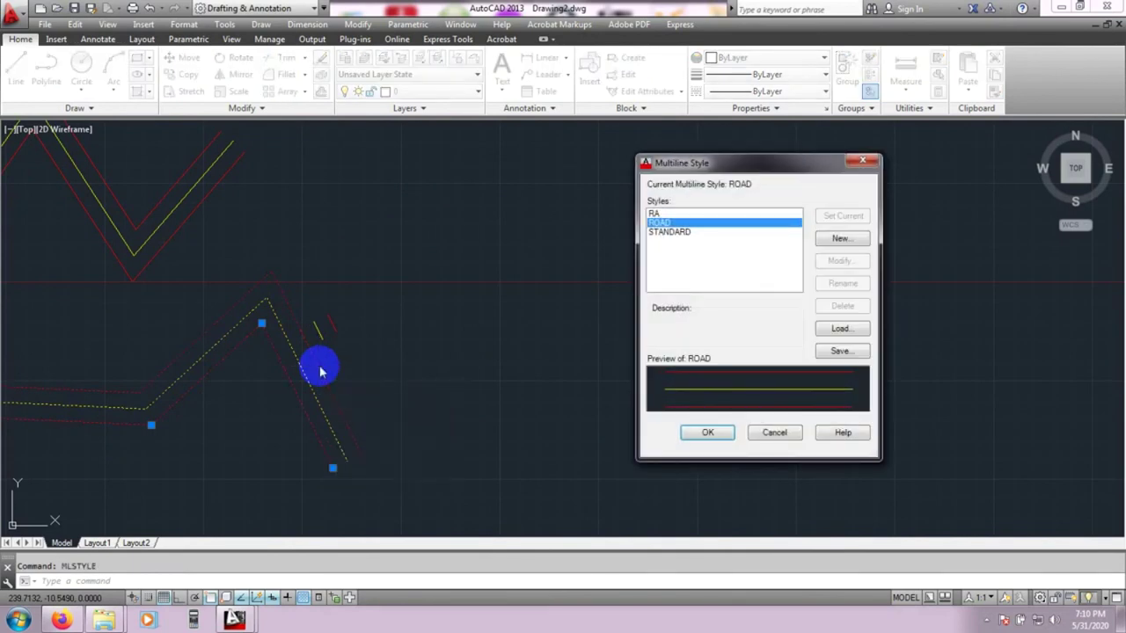
left_click(655, 215)
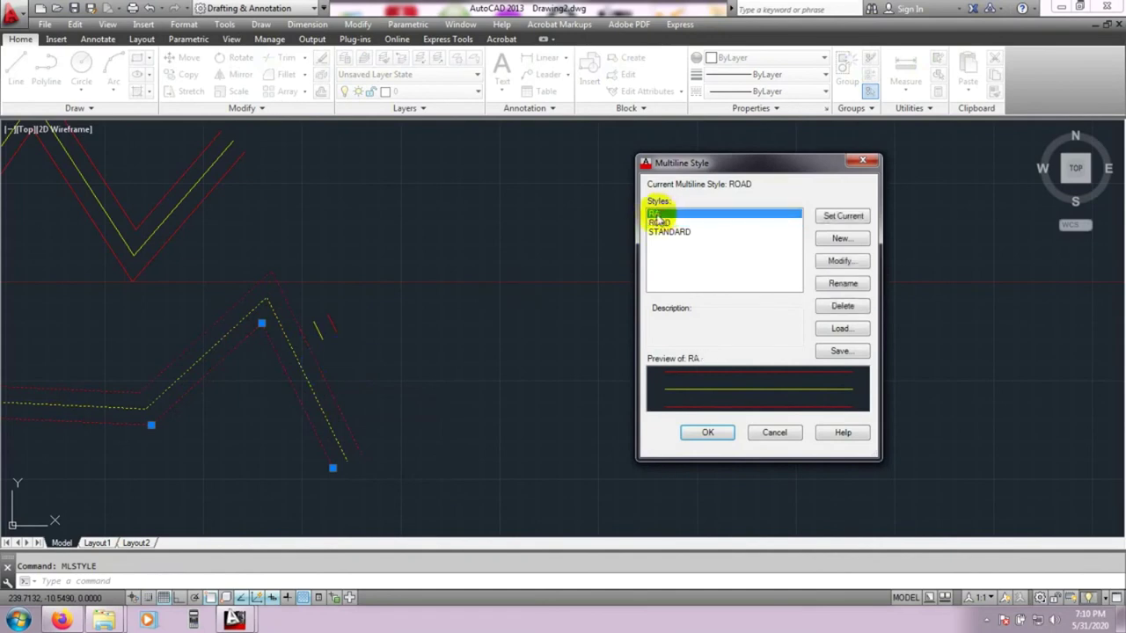
left_click(707, 431)
Step: Draw a five-segment multiline in the RA style beside the existing zigzags, with its last long run crossing an earlier segment
mouse_move(414, 410)
middle_mouse_down()
mouse_move(264, 457)
mouse_move(322, 395)
mouse_move(275, 411)
middle_mouse_up()
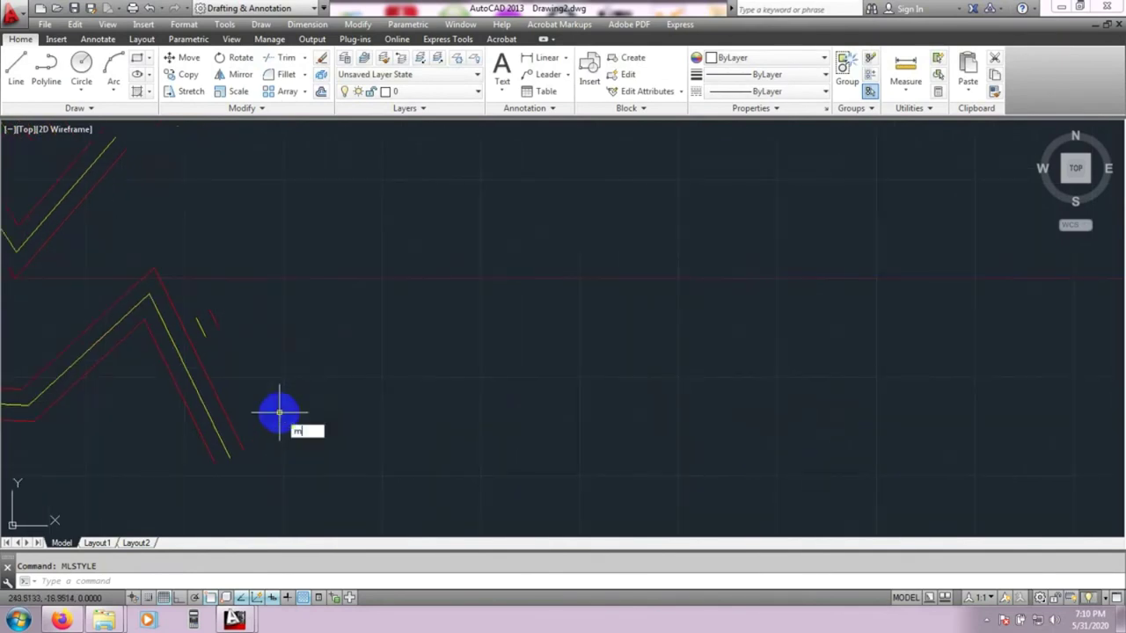
type("l")
key("Return")
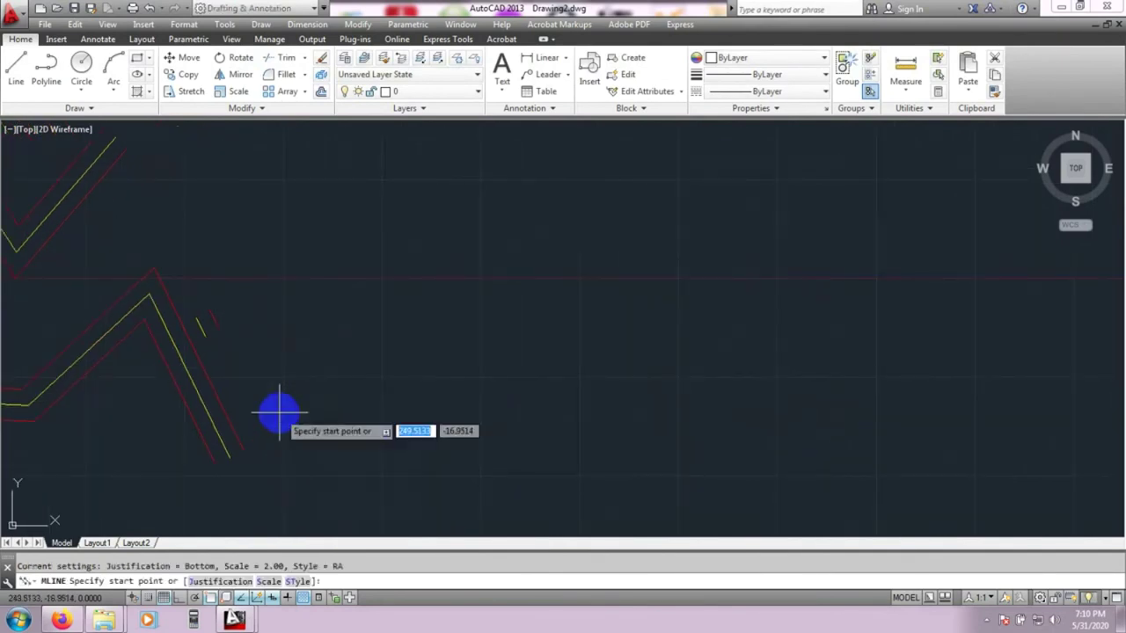
left_click(349, 349)
left_click(583, 442)
left_click(676, 235)
left_click(862, 532)
left_click(444, 307)
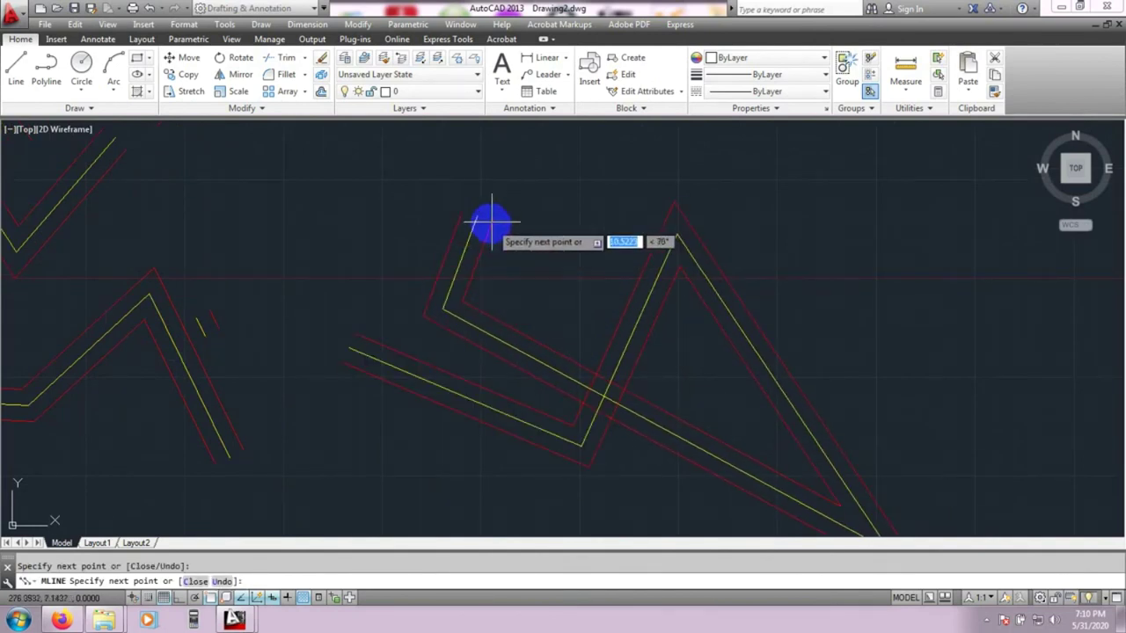
left_click(494, 214)
key("Escape")
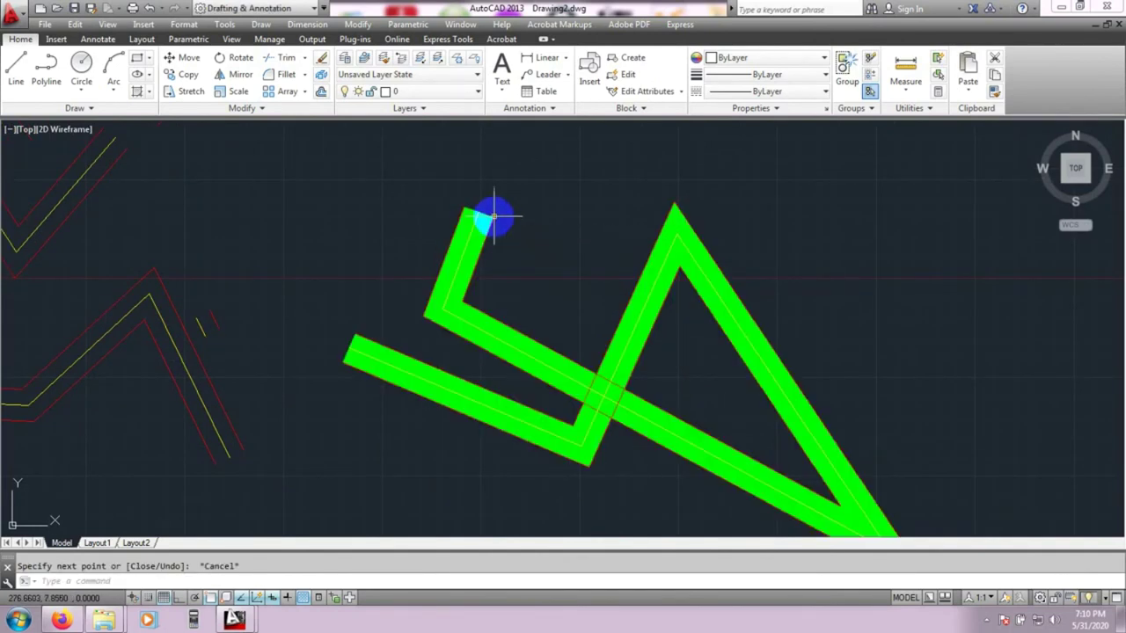
Step: Examine the green-filled RA multiline and its overlapping segments alongside the unfilled multilines
middle_click_drag(616, 241, 509, 182)
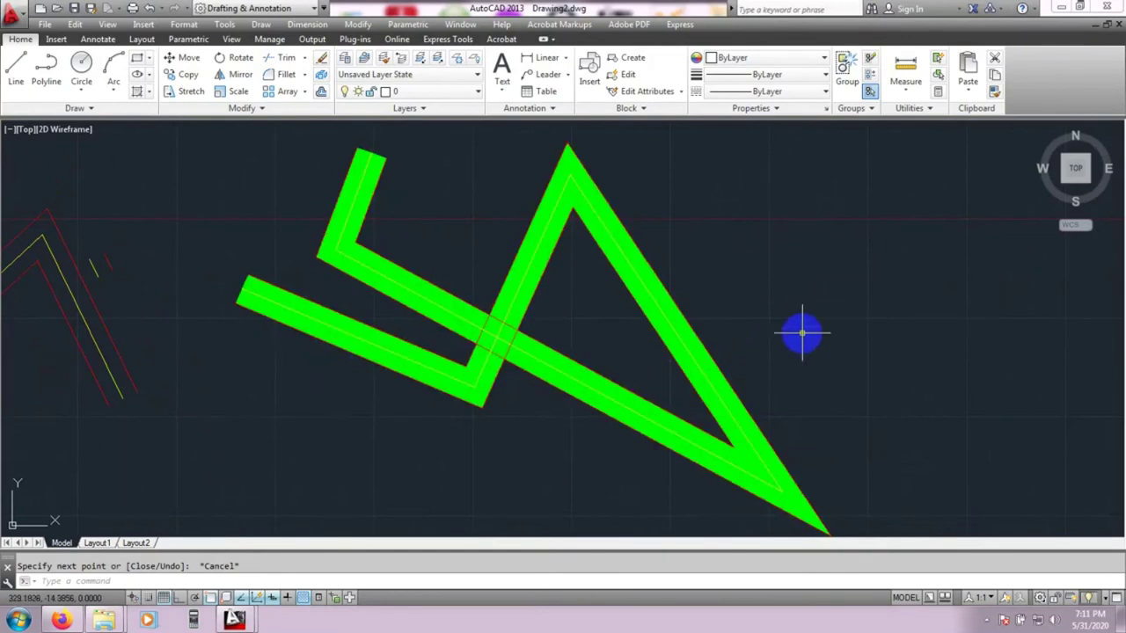
middle_click_drag(800, 329, 776, 330)
scroll(583, 282, "down", 2)
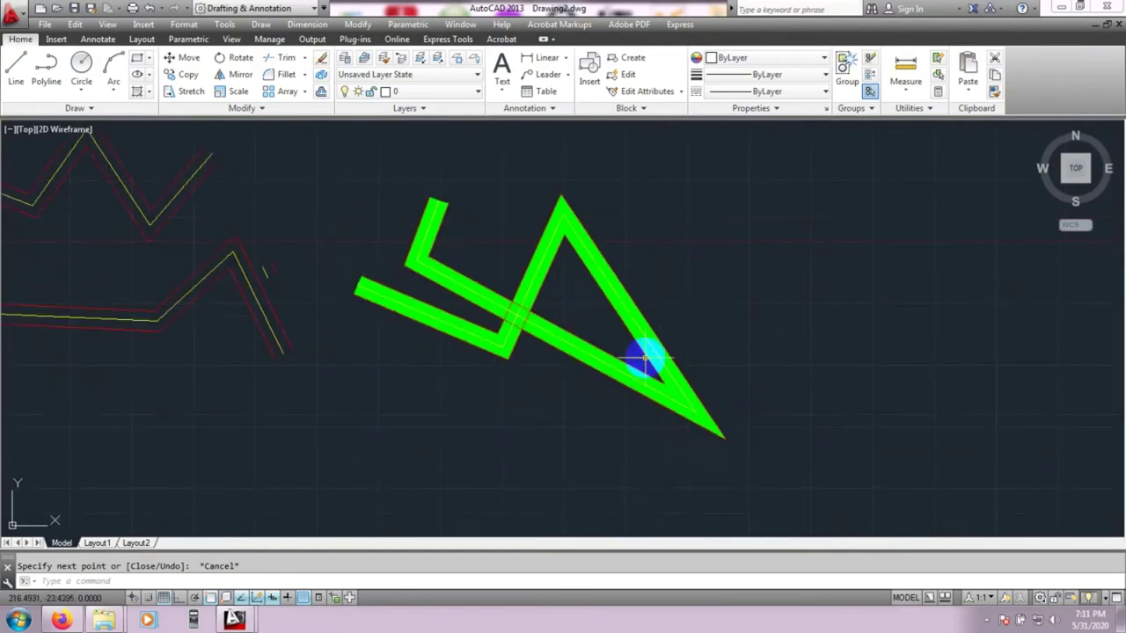
scroll(755, 341, "down", 2)
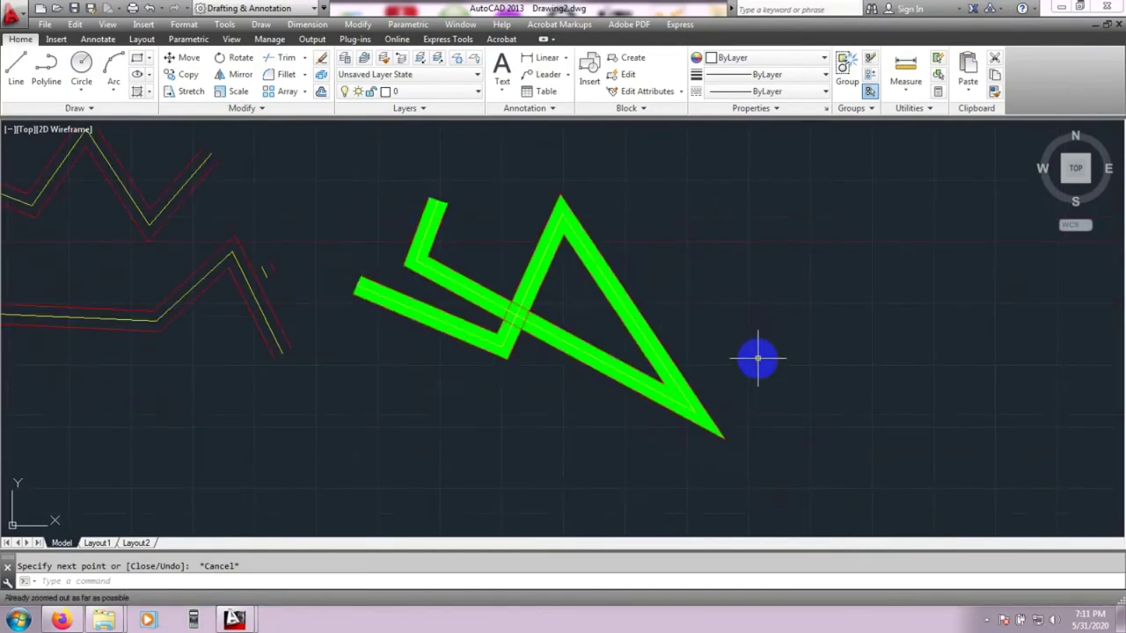
middle_click_drag(758, 358, 726, 355)
middle_click_drag(590, 452, 505, 427)
mouse_move(678, 335)
middle_mouse_down()
mouse_move(603, 389)
mouse_move(504, 357)
middle_mouse_up()
middle_click_drag(581, 347, 762, 337)
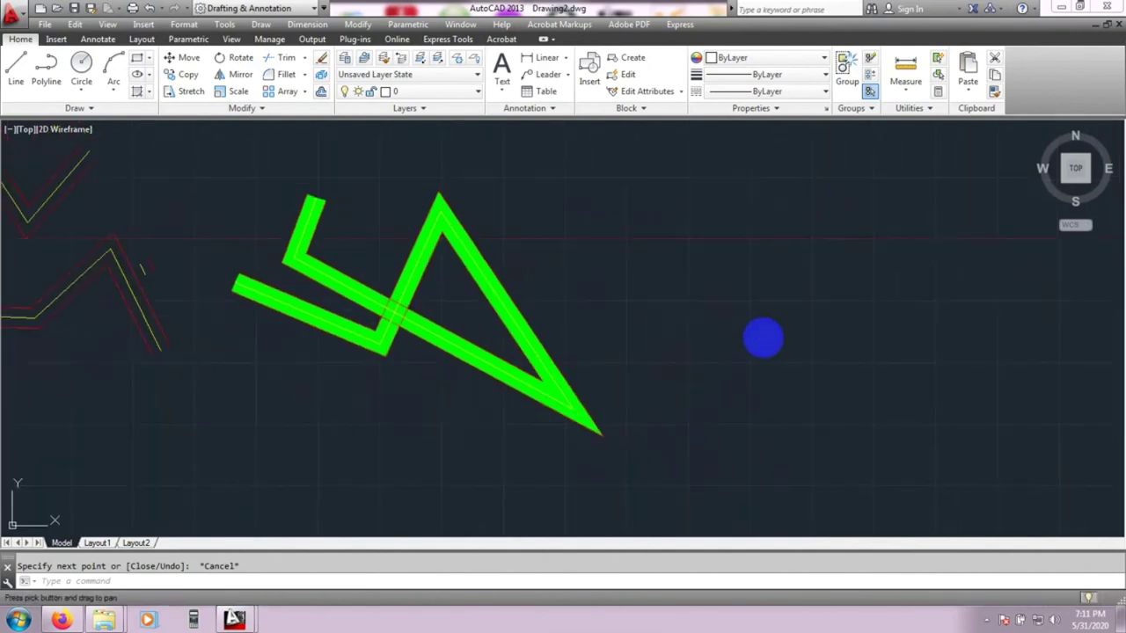
Step: Set ROAD as the current multiline style
mouse_move(691, 329)
middle_mouse_down()
mouse_move(384, 344)
mouse_move(438, 311)
middle_mouse_up()
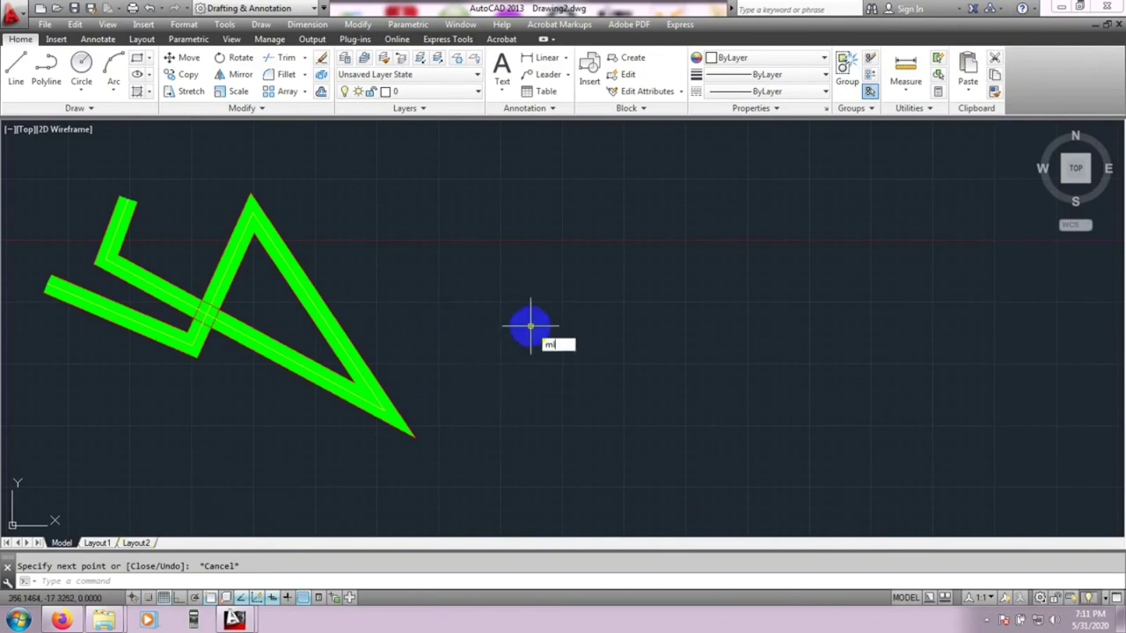
type("style")
key("Return")
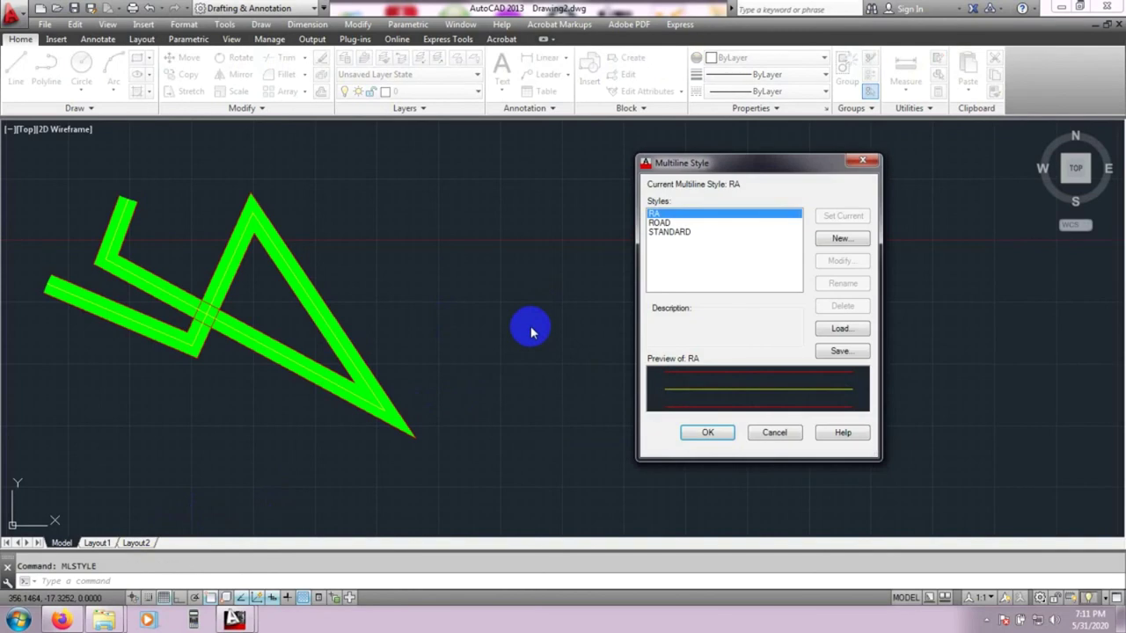
left_click(657, 224)
left_click(843, 217)
left_click(703, 434)
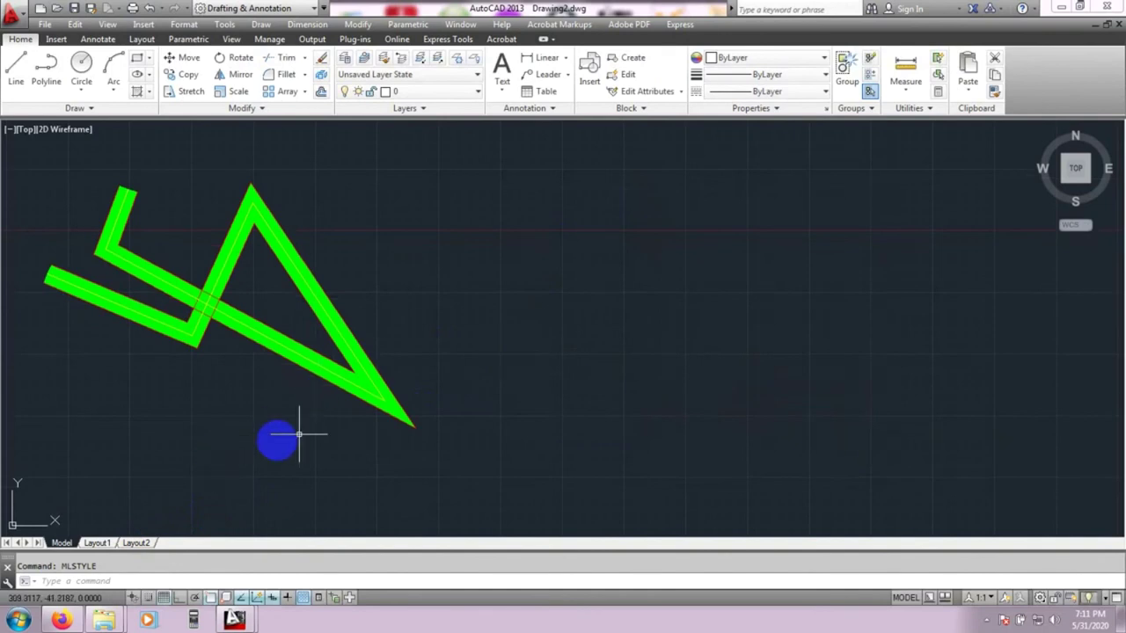
Step: Turn on Ortho and begin a ROAD multiline in the empty area below the green shape, running right, down and back left
middle_click_drag(434, 465, 474, 279)
middle_click_drag(415, 414, 370, 390)
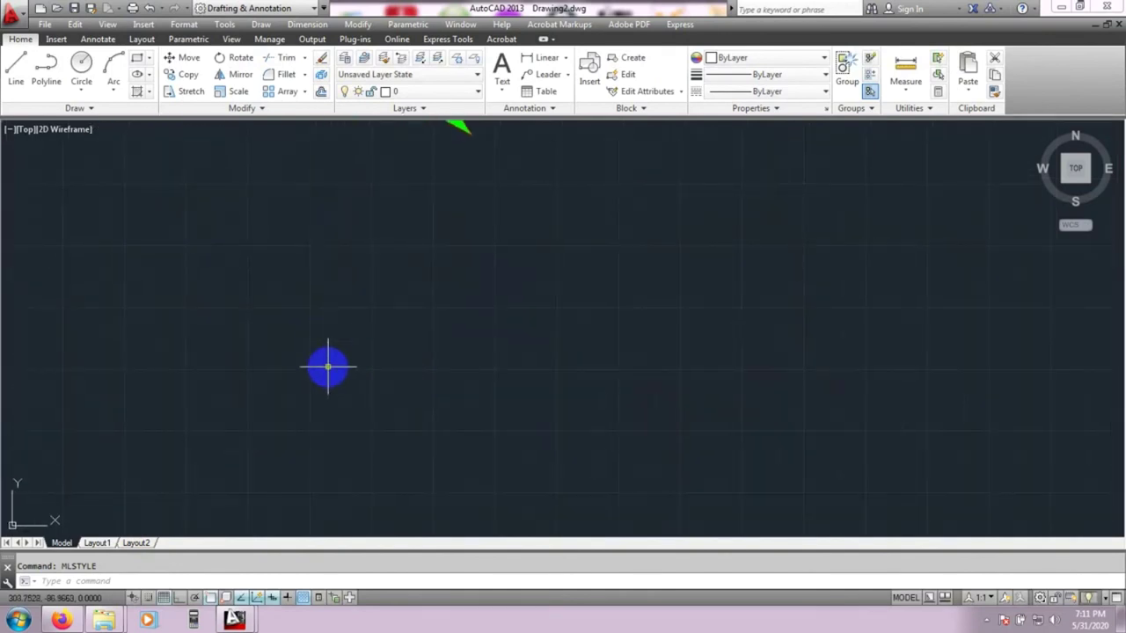
left_click(179, 598)
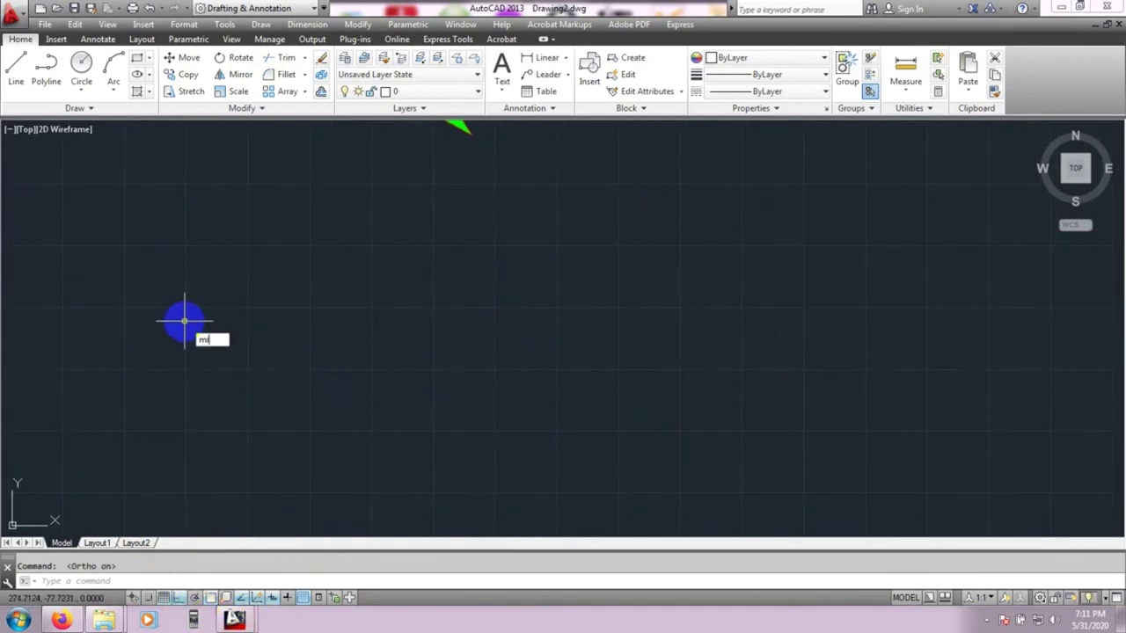
key("Return")
left_click(221, 328)
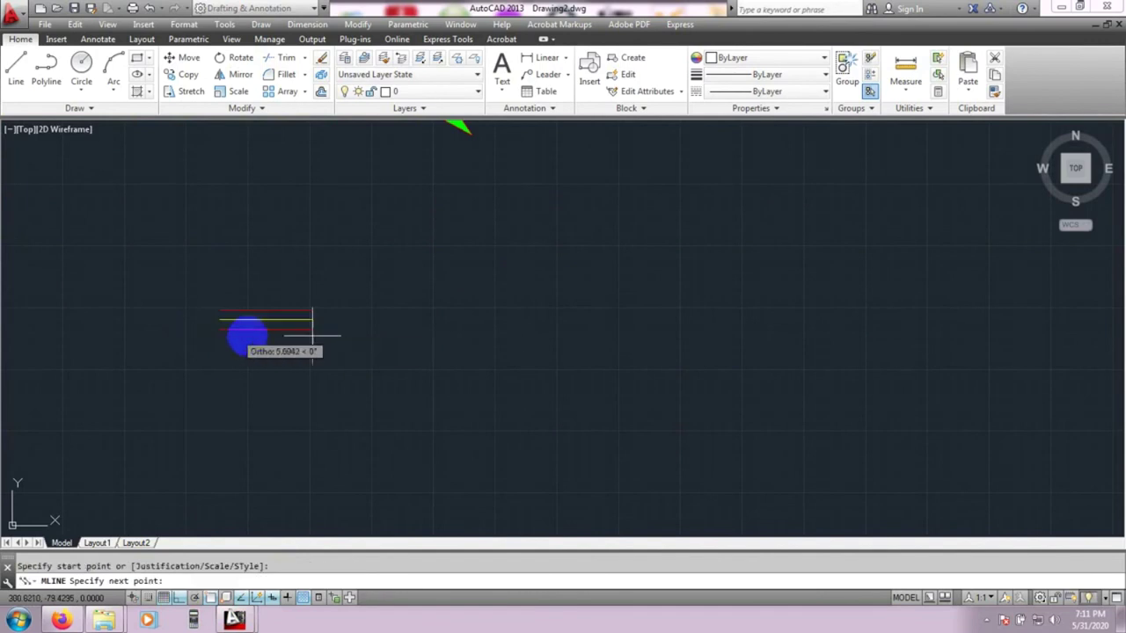
left_click(565, 322)
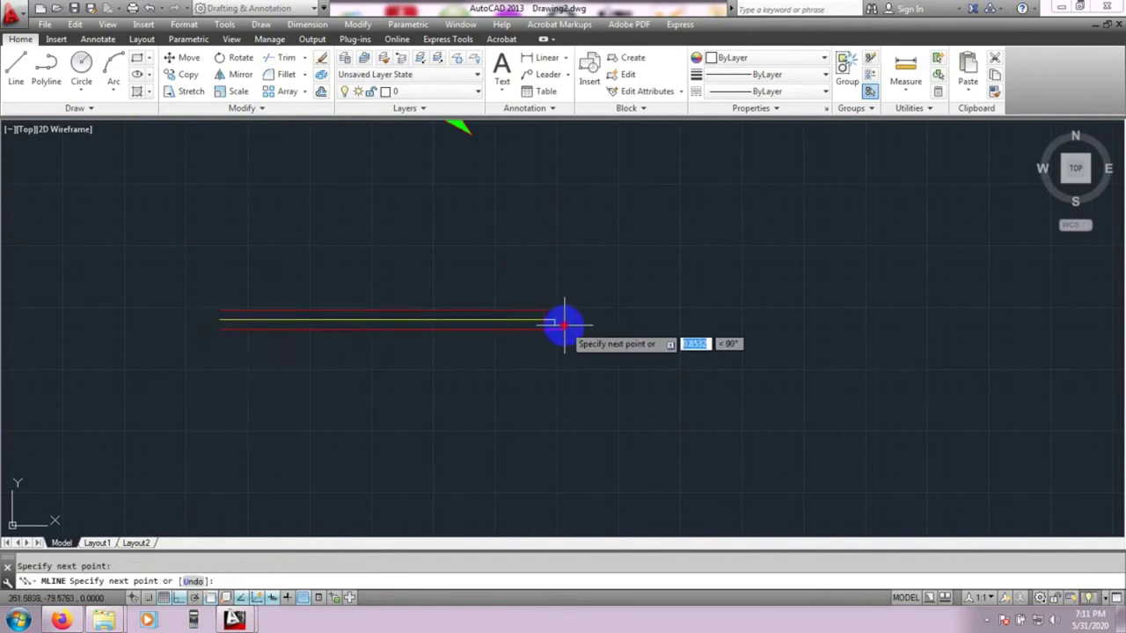
left_click(565, 489)
left_click(359, 482)
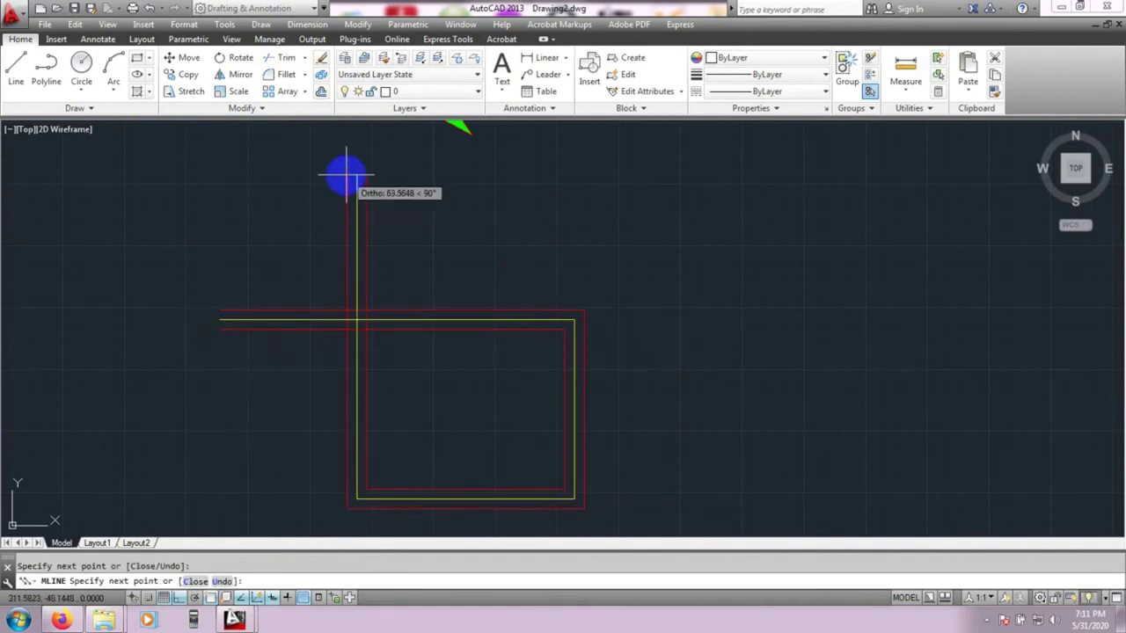
Step: Continue the multiline up across its first run, right, down, left and up past the upper run, and finish it
left_click(349, 167)
left_click(945, 339)
left_click(943, 506)
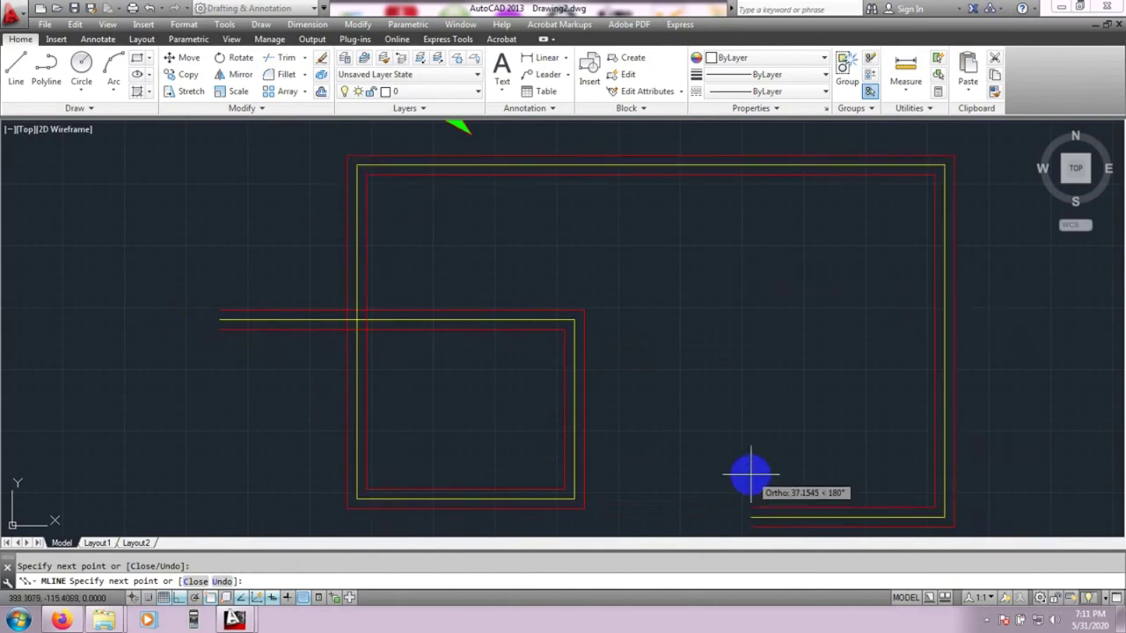
left_click(728, 488)
mouse_move(698, 243)
middle_mouse_down()
mouse_move(711, 357)
mouse_move(684, 329)
middle_mouse_up()
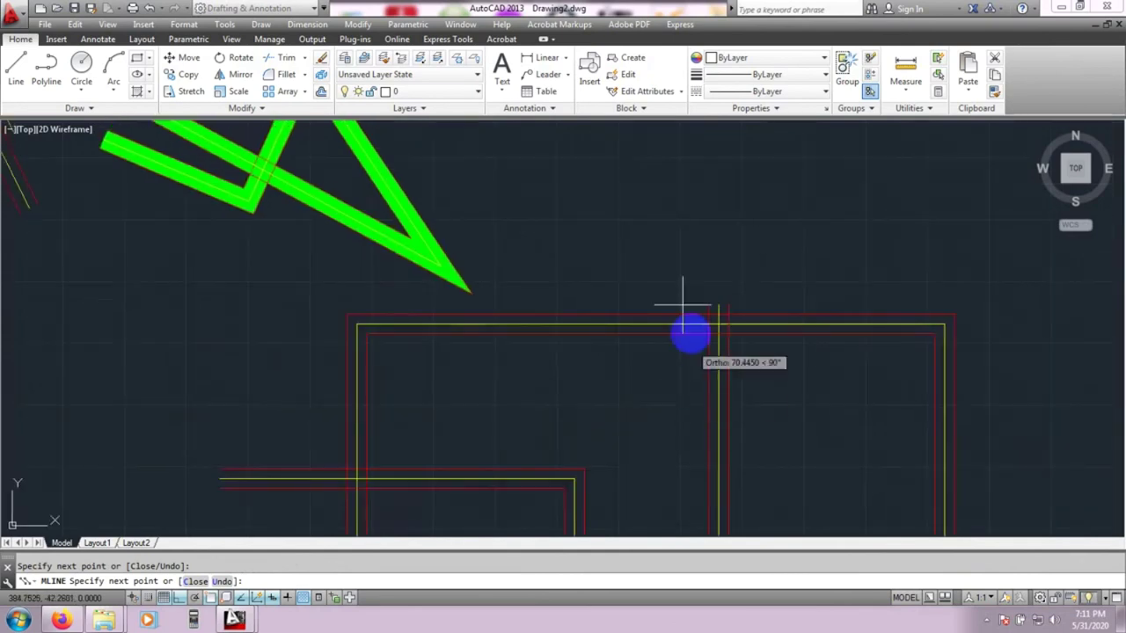
left_click(680, 250)
key("Return")
Step: Apply a Closed Cross with MLEDIT where the first horizontal run meets the vertical run, picking the vertical run first
scroll(678, 299, "down", 1)
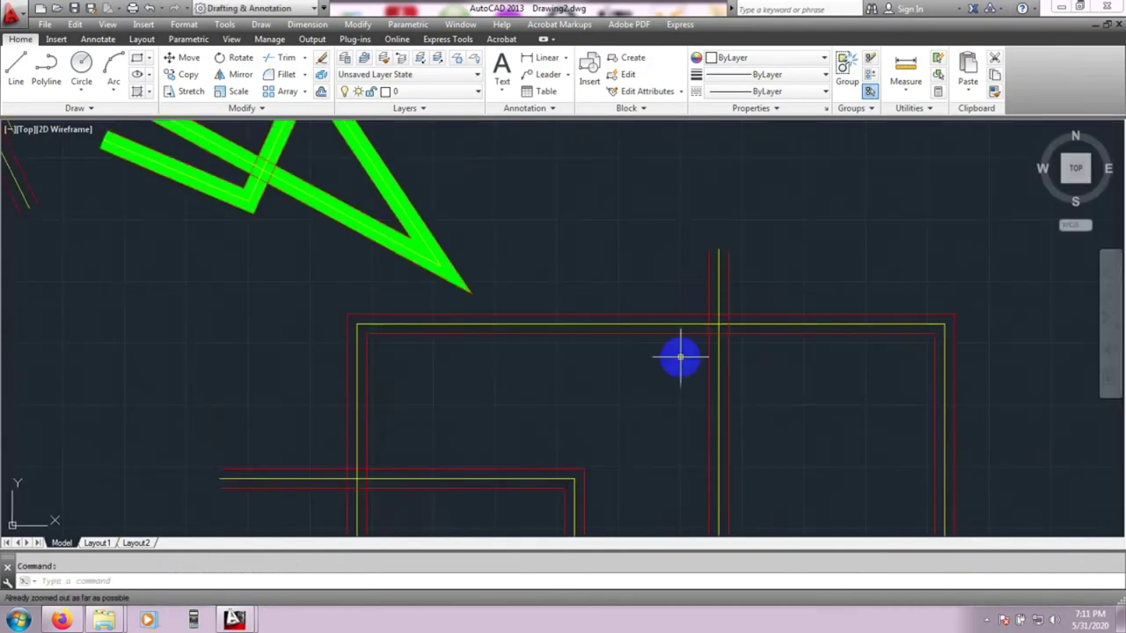
middle_click_drag(680, 409, 681, 279)
scroll(359, 328, "up", 2)
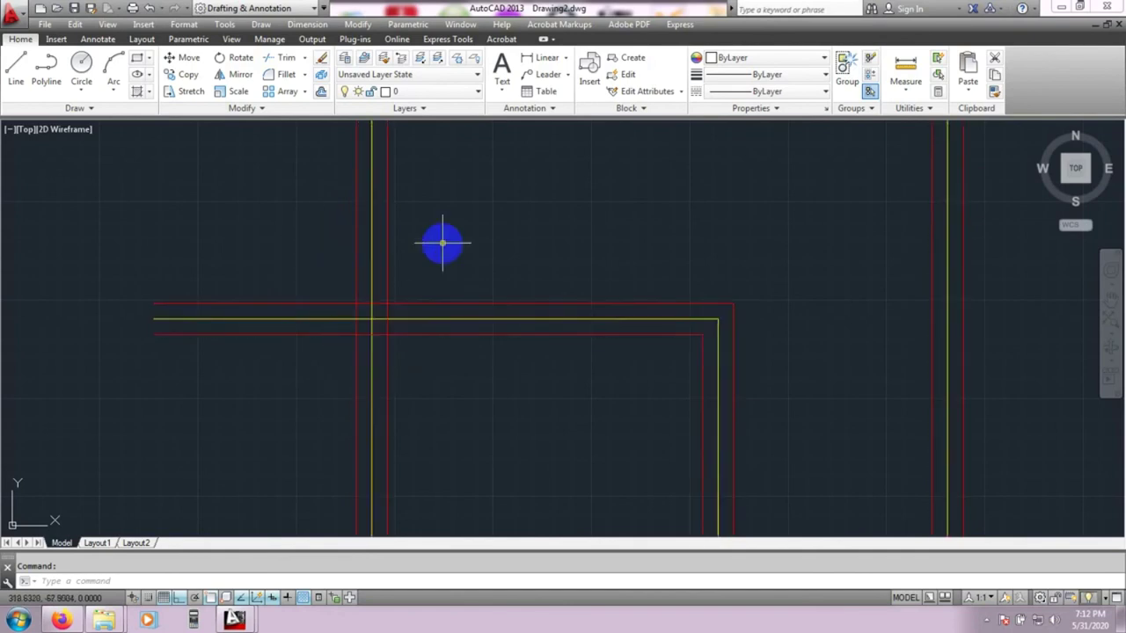
middle_click_drag(469, 251, 437, 254)
middle_click_drag(389, 407, 416, 351)
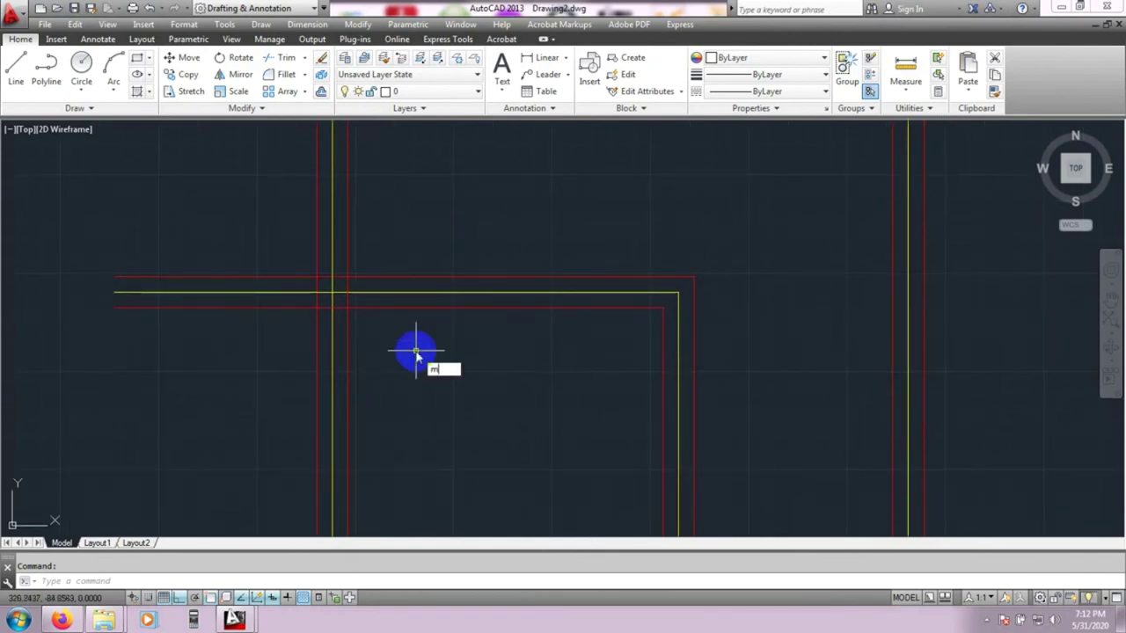
type("edit")
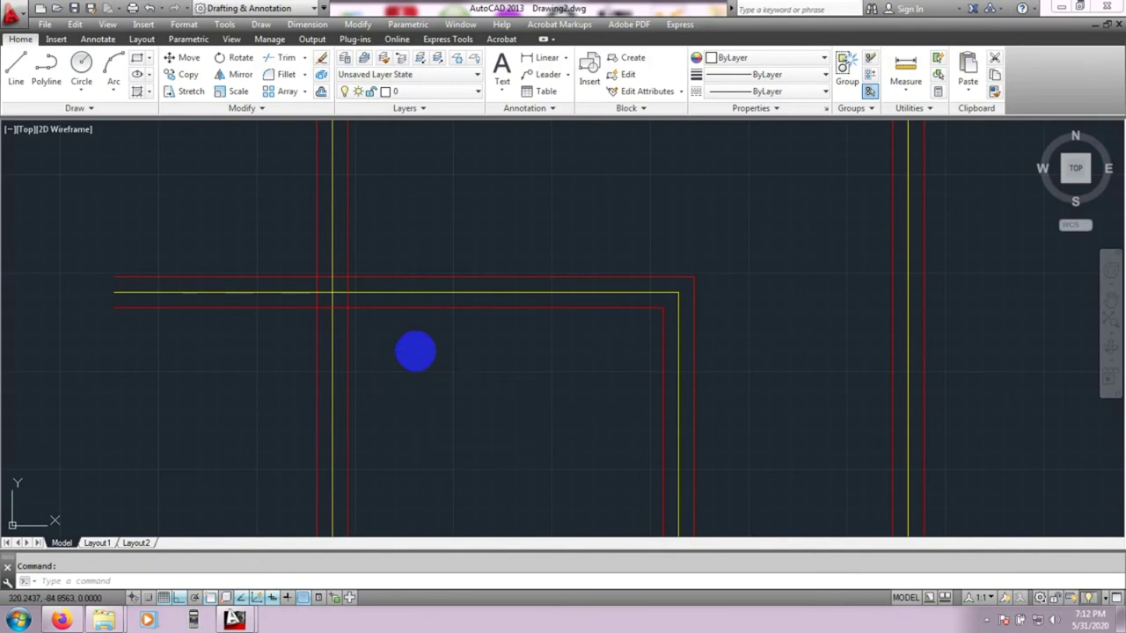
key("Return")
left_click_drag(286, 211, 782, 185)
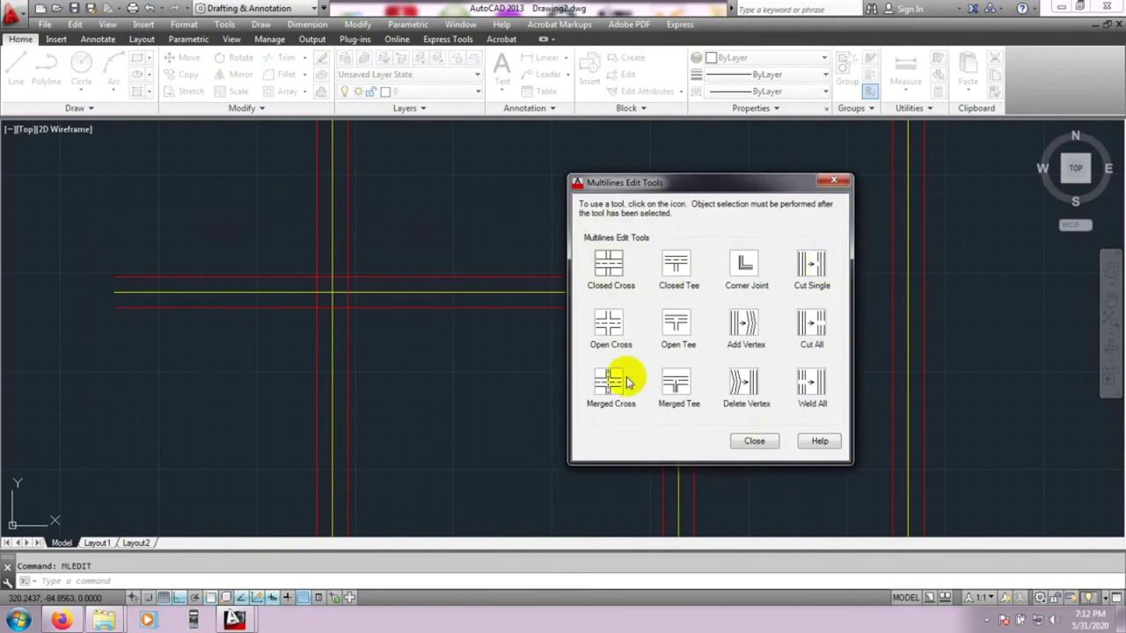
left_click(607, 261)
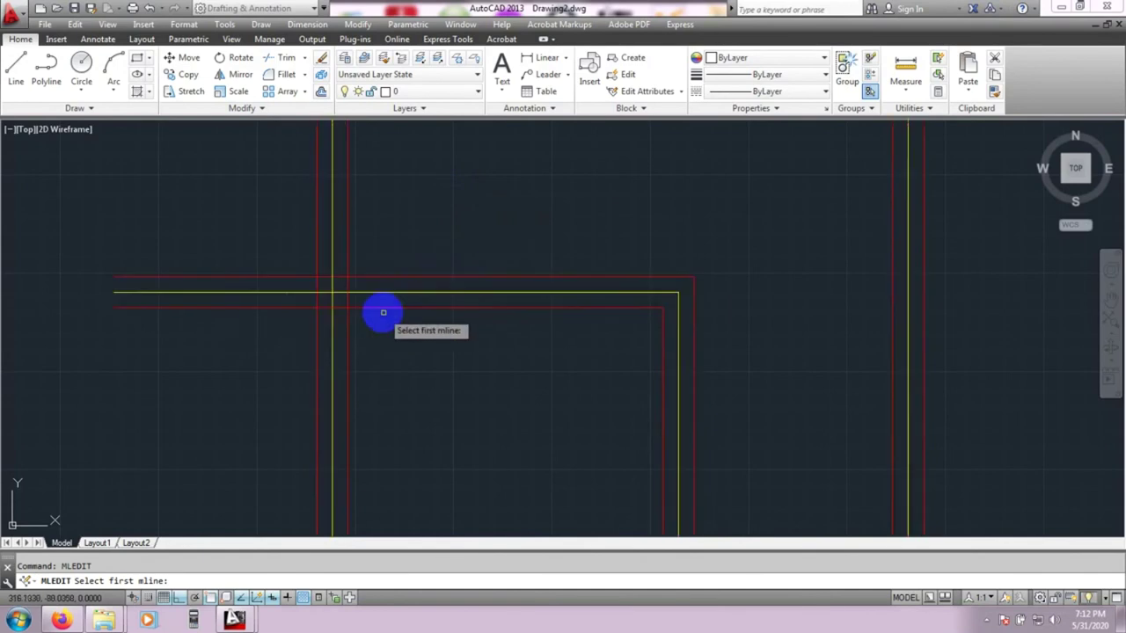
left_click(348, 220)
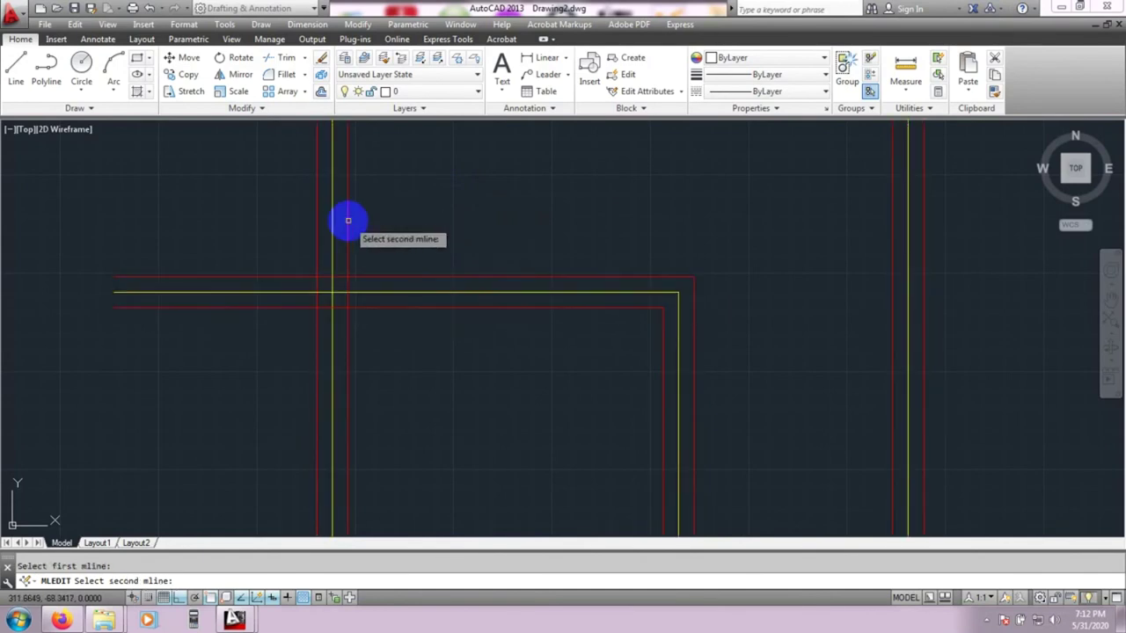
left_click(384, 275)
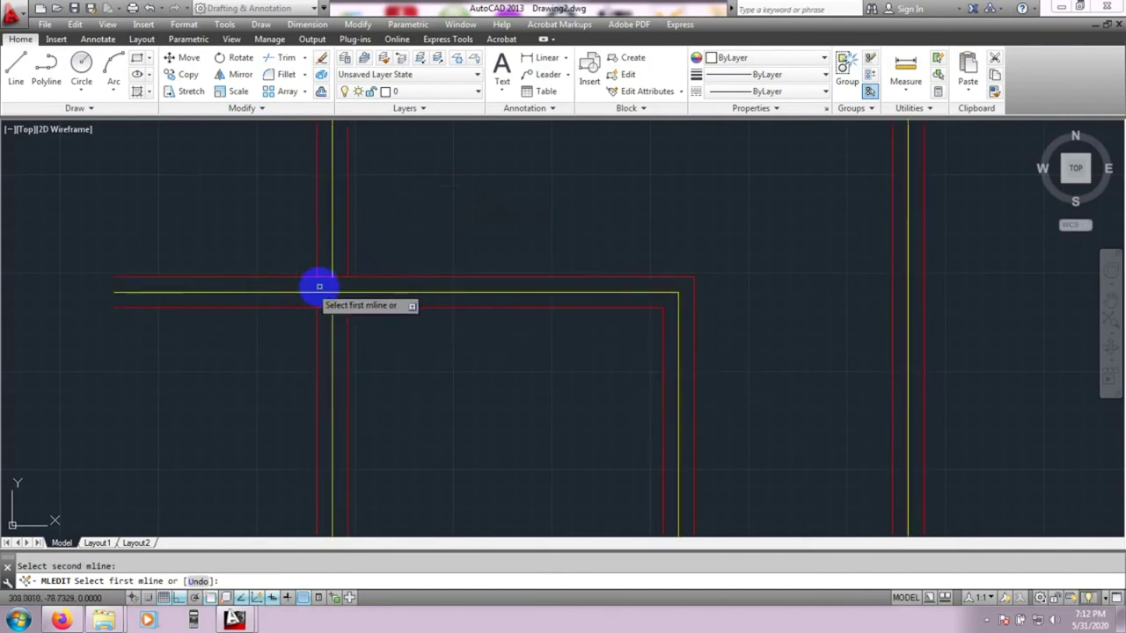
Step: Examine the closed cross and the multiline's other crossing, and end the multiline editing
scroll(459, 316, "down", 4)
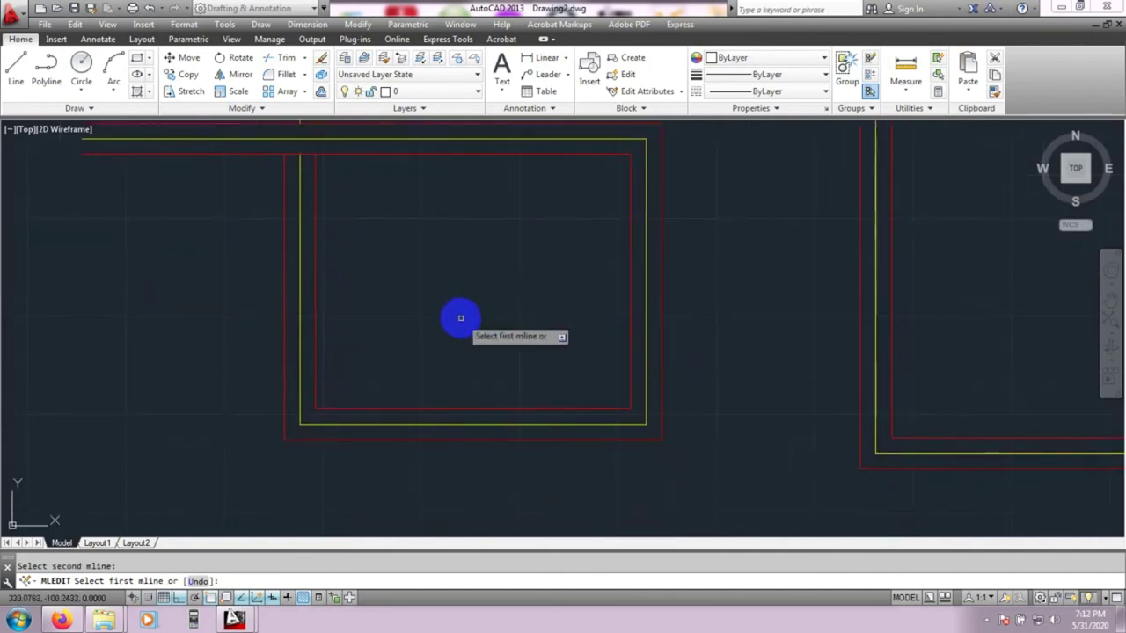
scroll(469, 349, "up", 4)
scroll(547, 378, "down", 3)
scroll(603, 282, "up", 3)
middle_click_drag(625, 341, 624, 384)
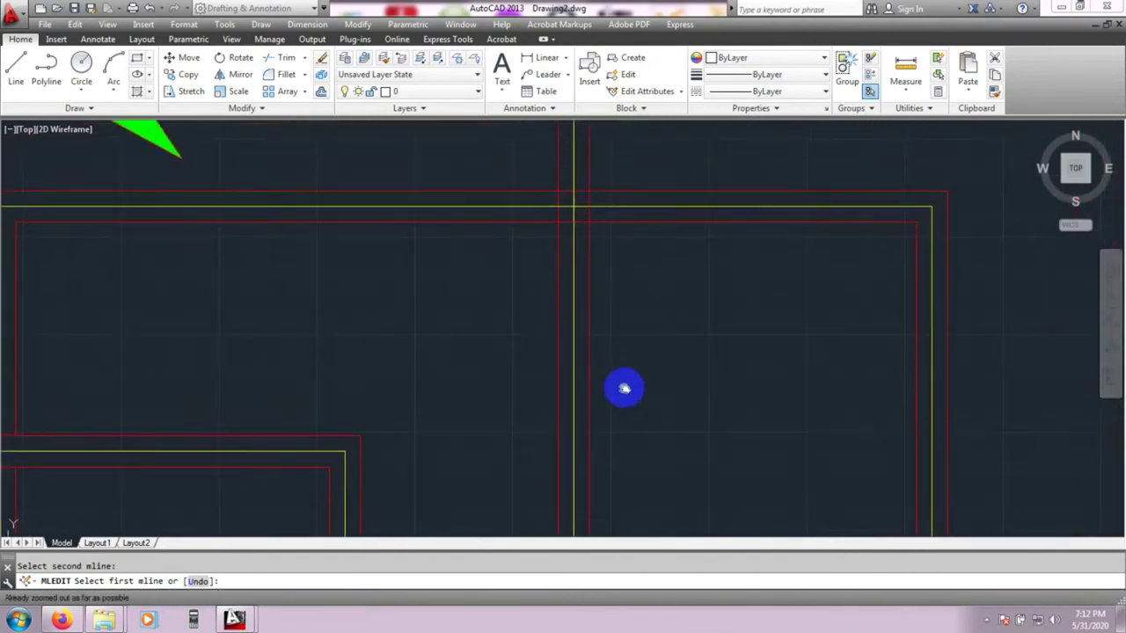
middle_click_drag(414, 420, 743, 321)
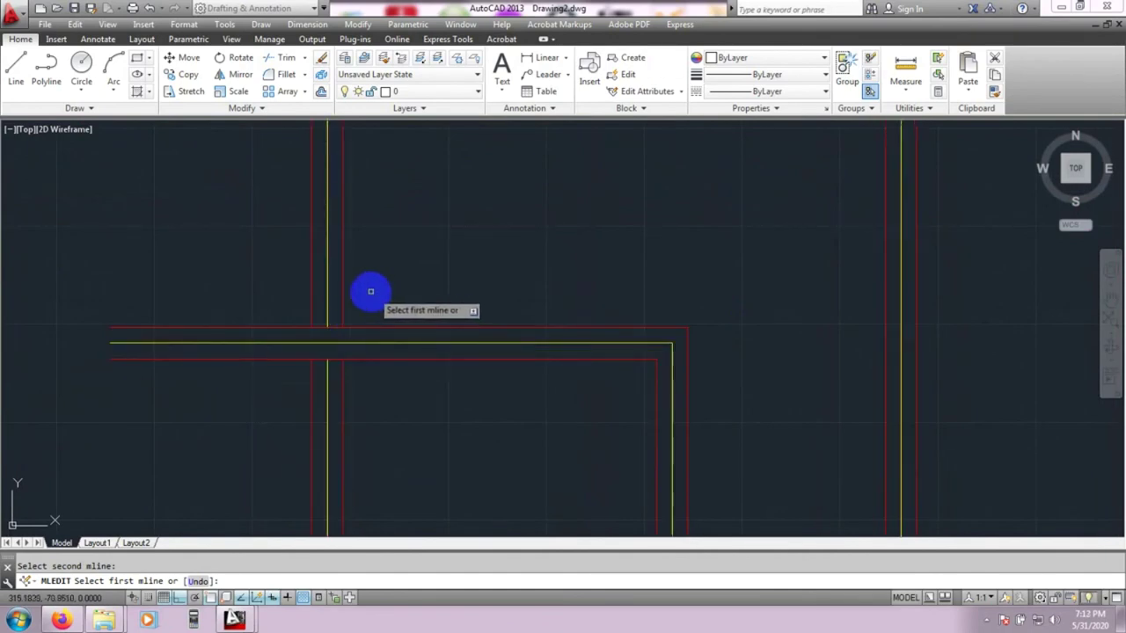
middle_click_drag(495, 420, 385, 352)
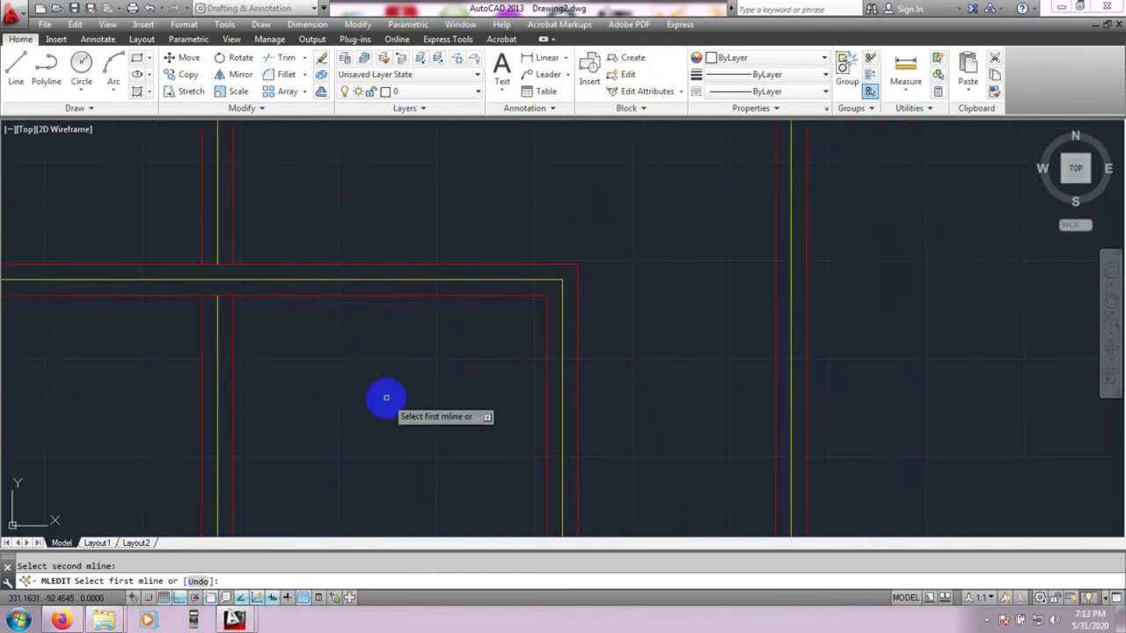
key("Escape")
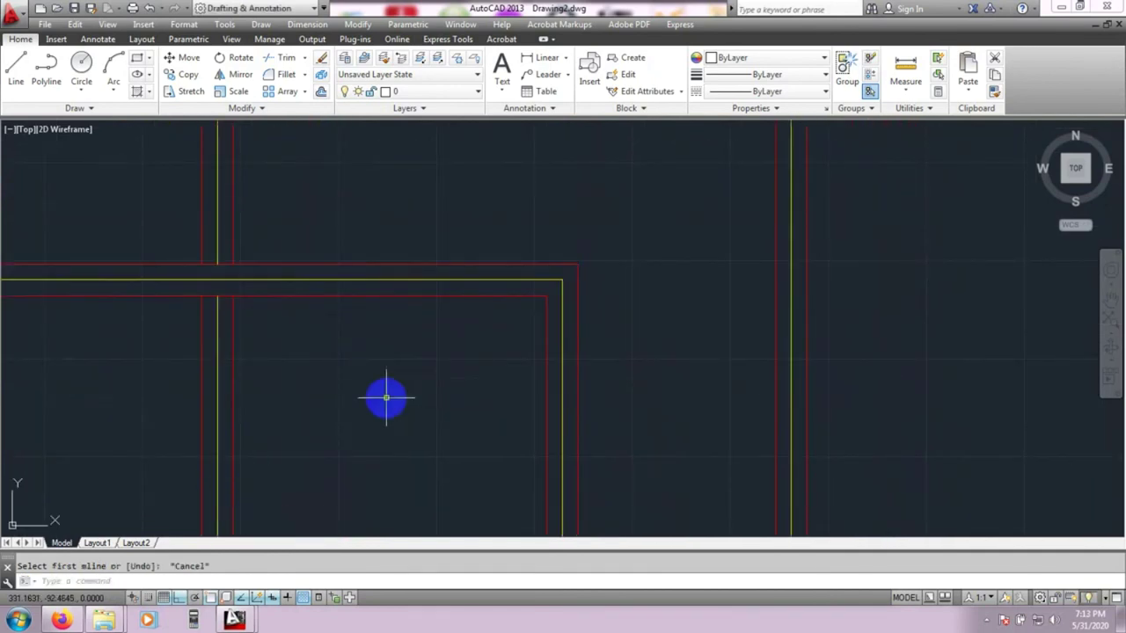
Step: Apply an Open Cross with MLEDIT where the vertical run crosses the long upper run, picking the vertical run first, and end the editing
key("BackSpace")
type("mledit")
key("Return")
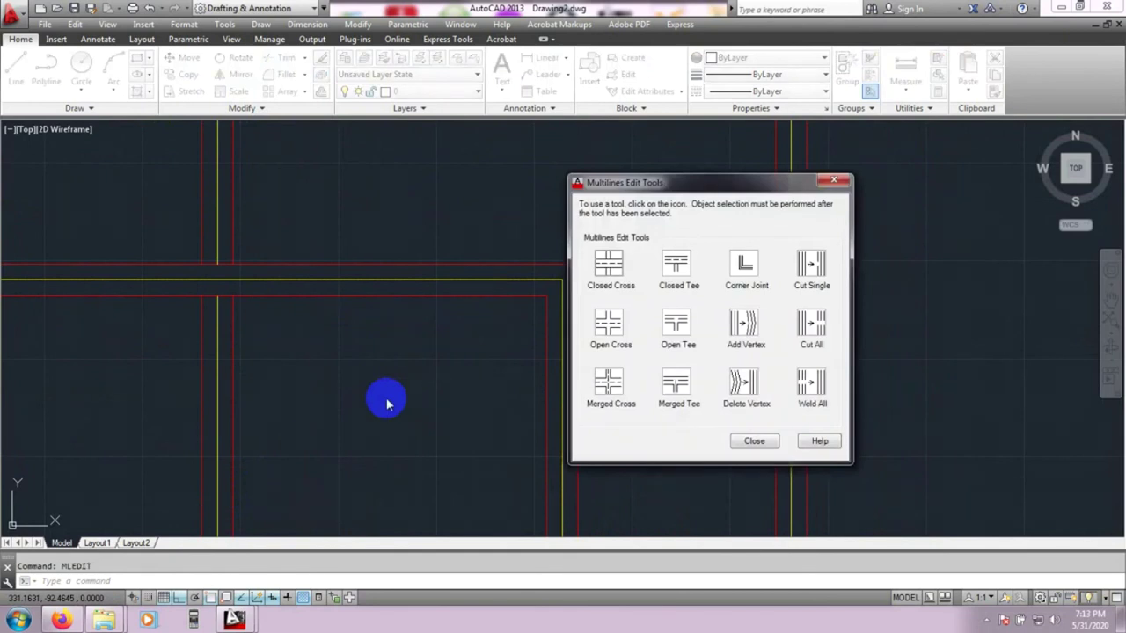
left_click(620, 318)
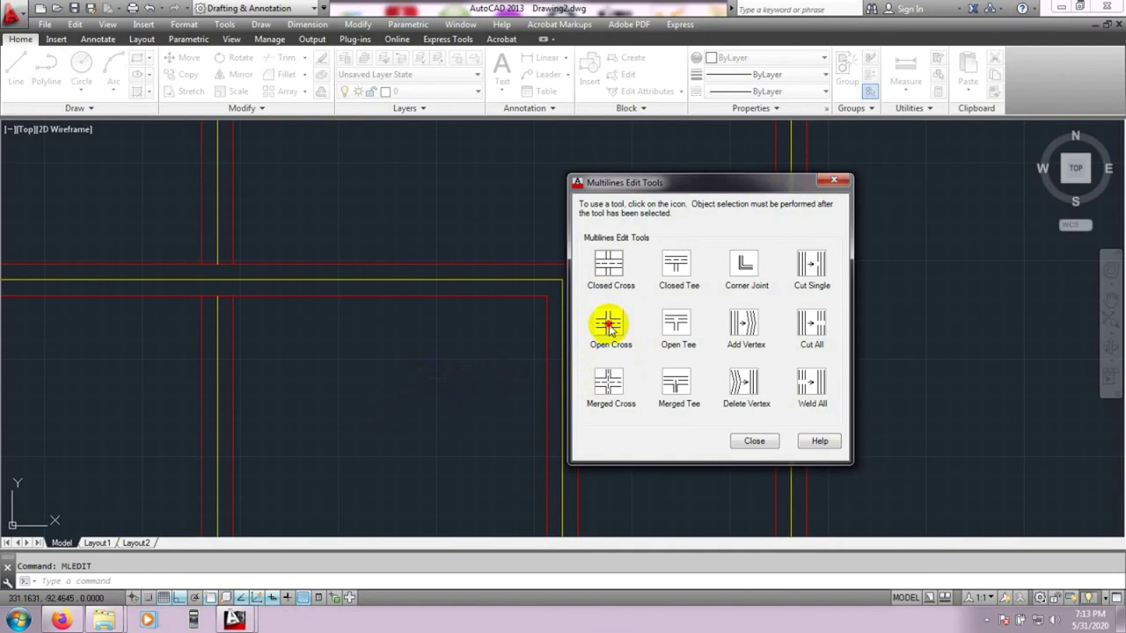
left_click(607, 326)
scroll(527, 415, "up", 3)
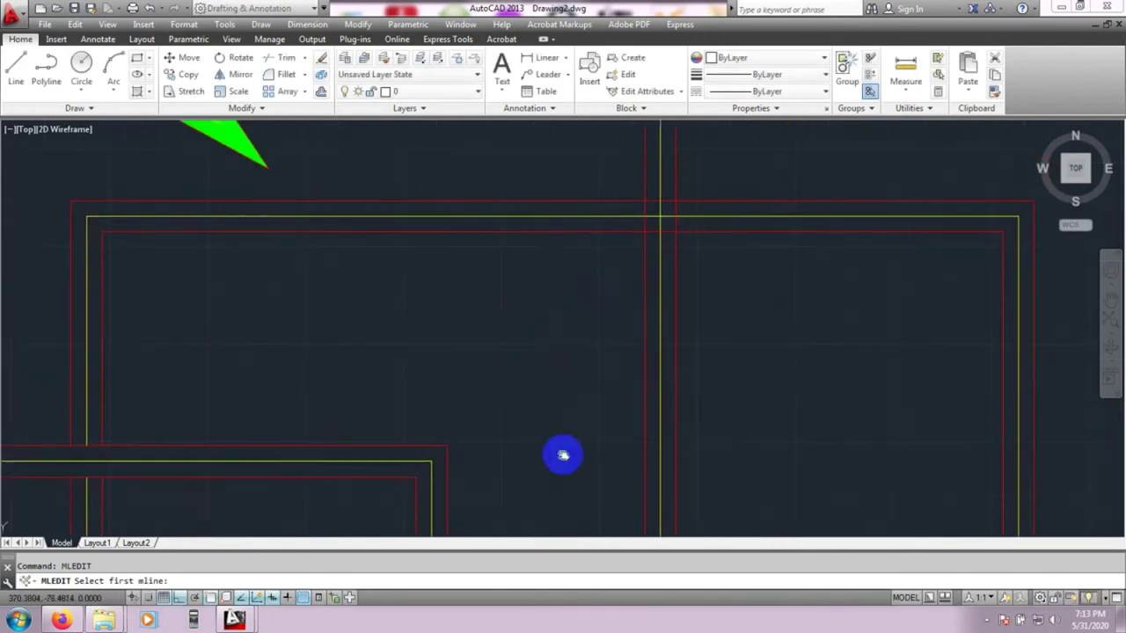
scroll(562, 455, "down", 1)
scroll(678, 322, "up", 1)
left_click(651, 342)
left_click(668, 319)
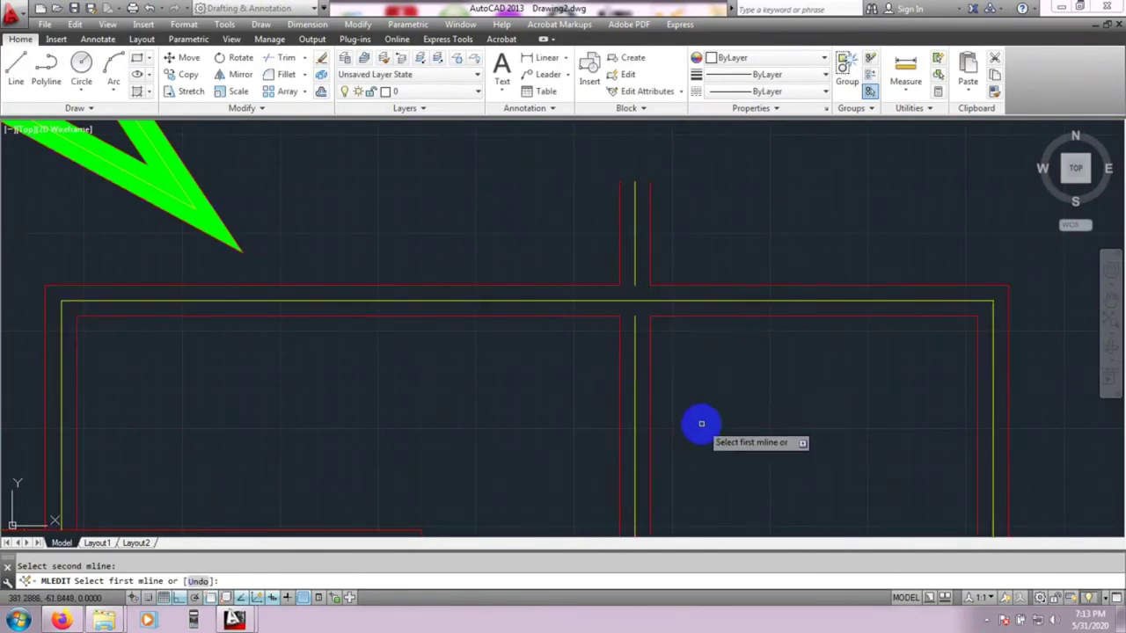
middle_click_drag(704, 415, 704, 330)
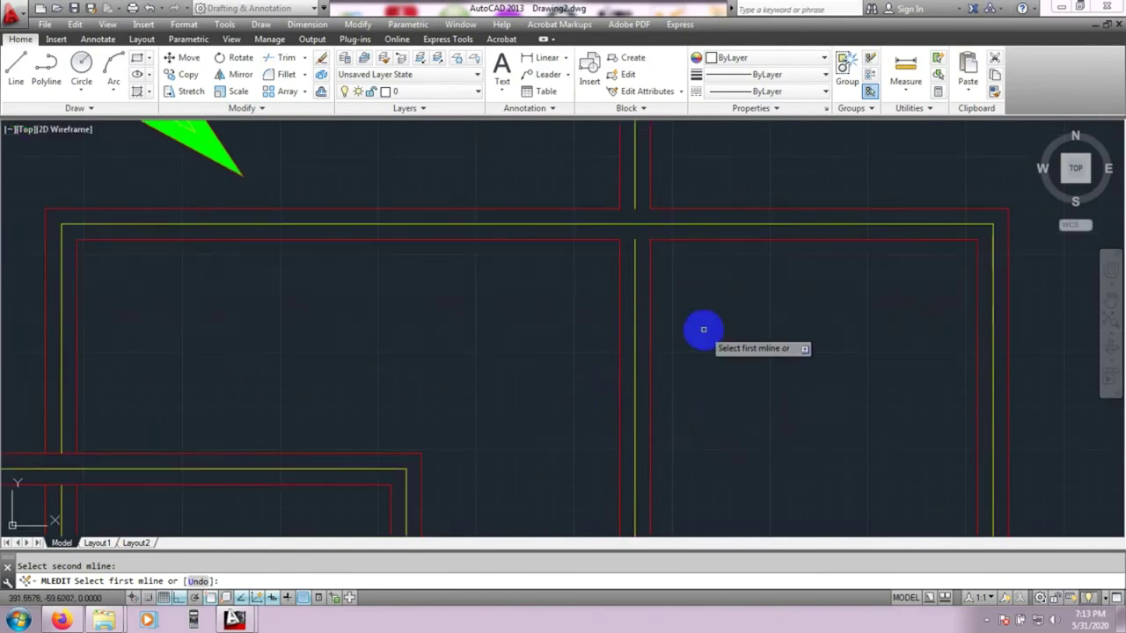
middle_click_drag(691, 382, 689, 331)
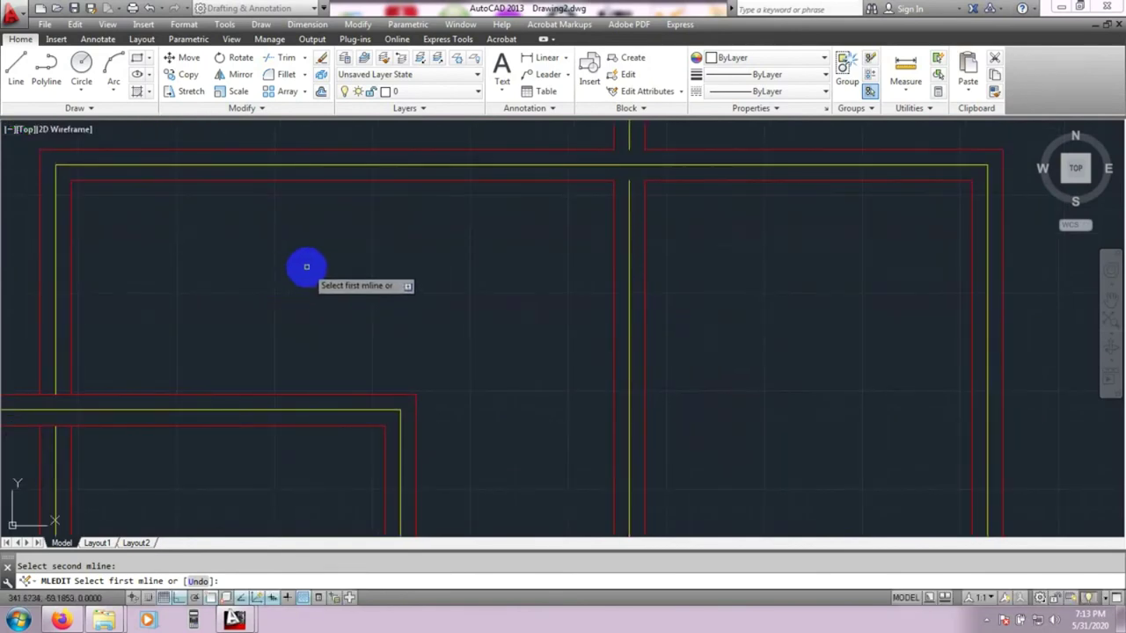
key("Escape")
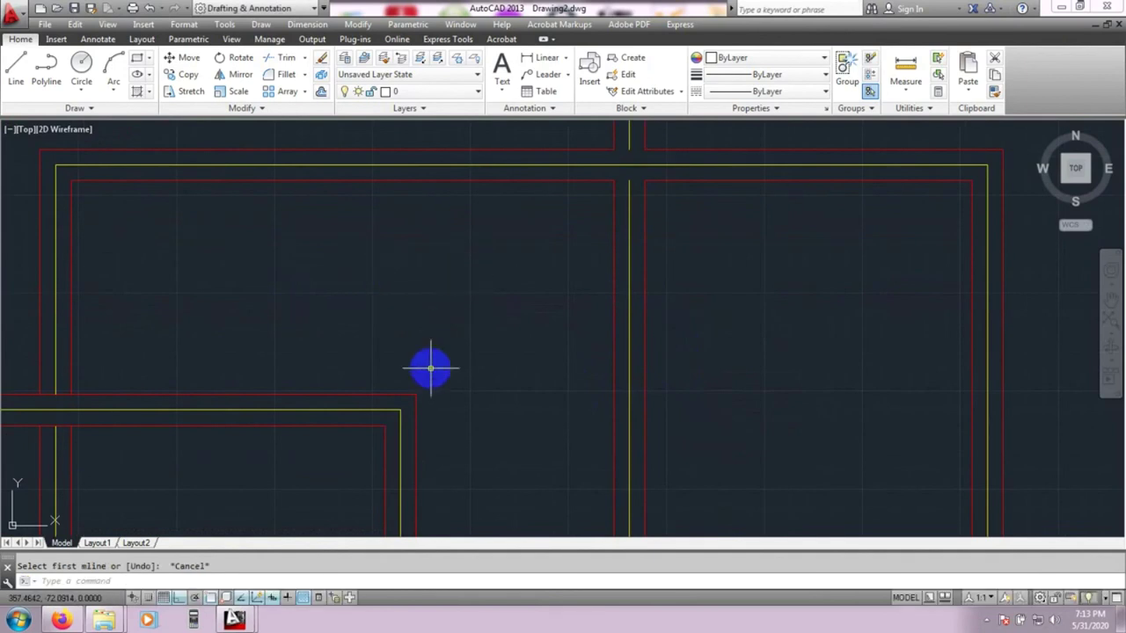
Step: Regenerate the drawing and examine all the multilines, from the white zigzags to the ROAD outline and the empty area beside it
key("Return")
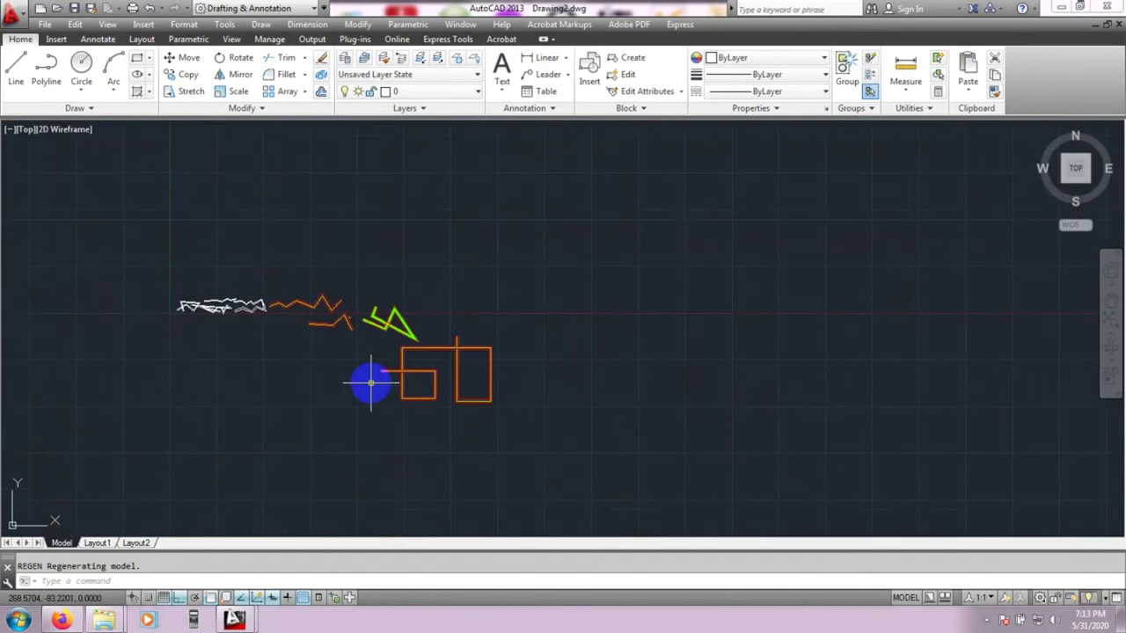
scroll(371, 383, "up", 6)
middle_click_drag(447, 365, 596, 334)
scroll(476, 321, "down", 4)
middle_click_drag(316, 334, 423, 322)
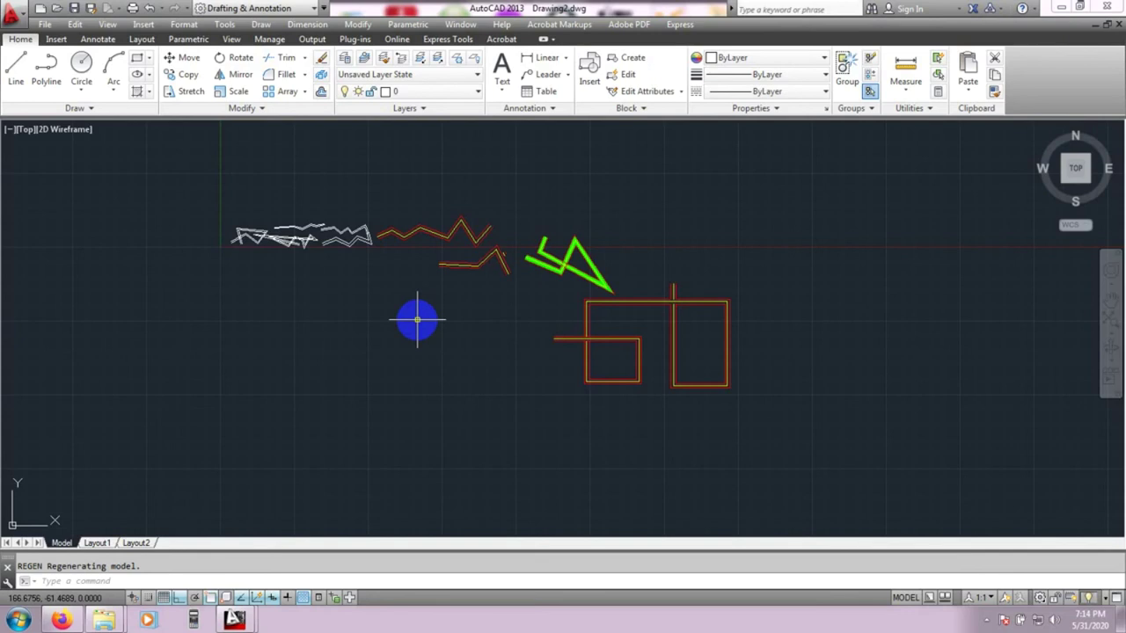
middle_click_drag(615, 354, 357, 355)
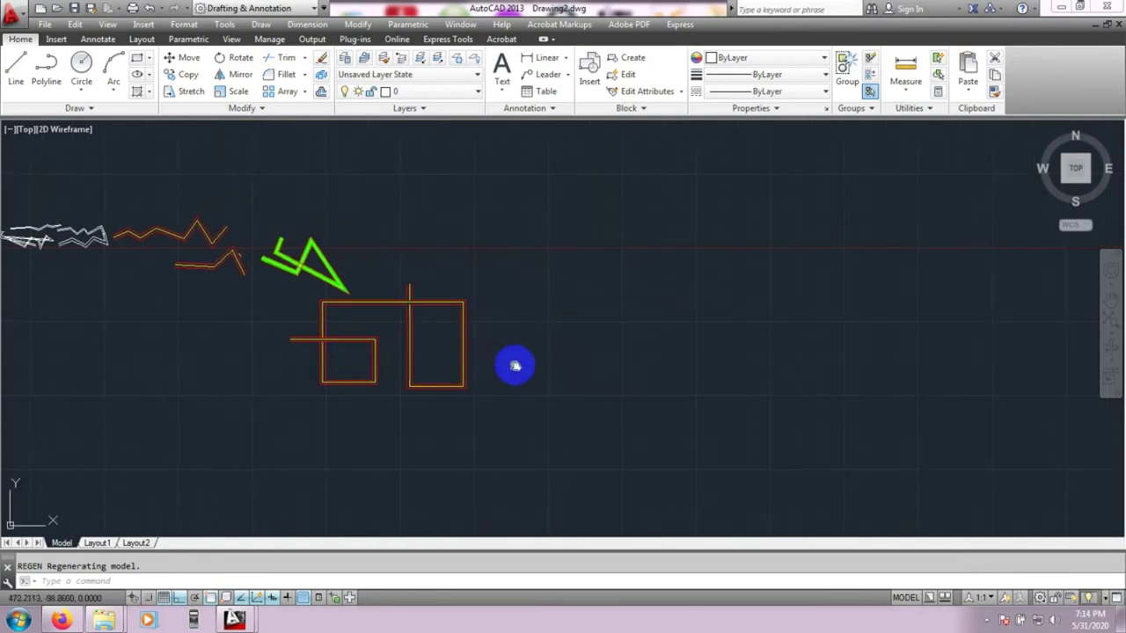
middle_click_drag(514, 366, 422, 353)
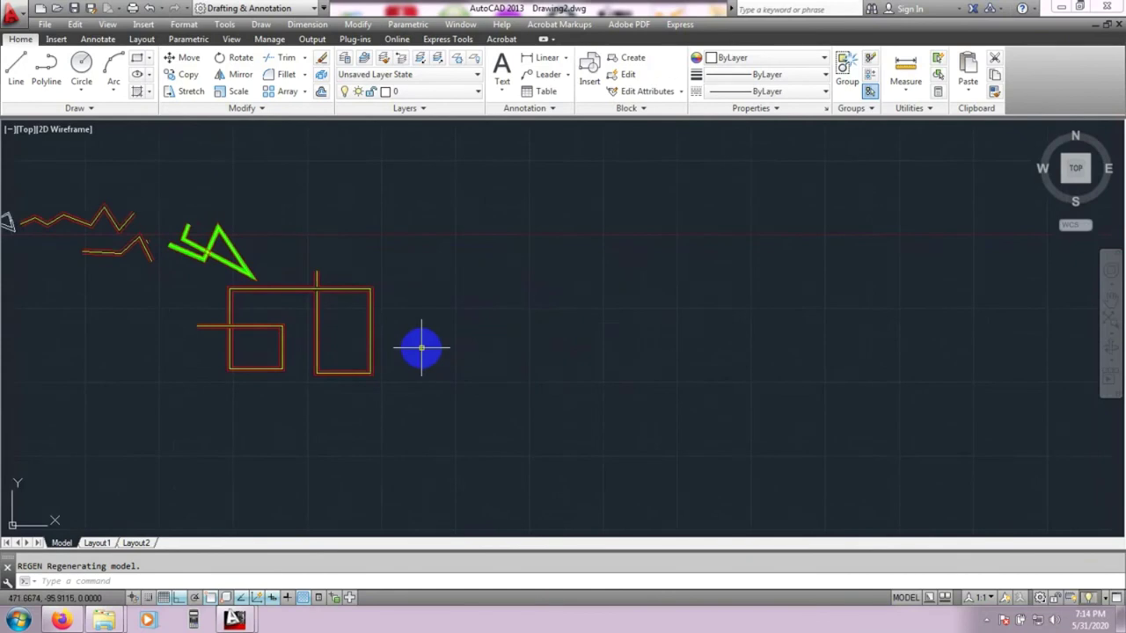
scroll(439, 327, "up", 2)
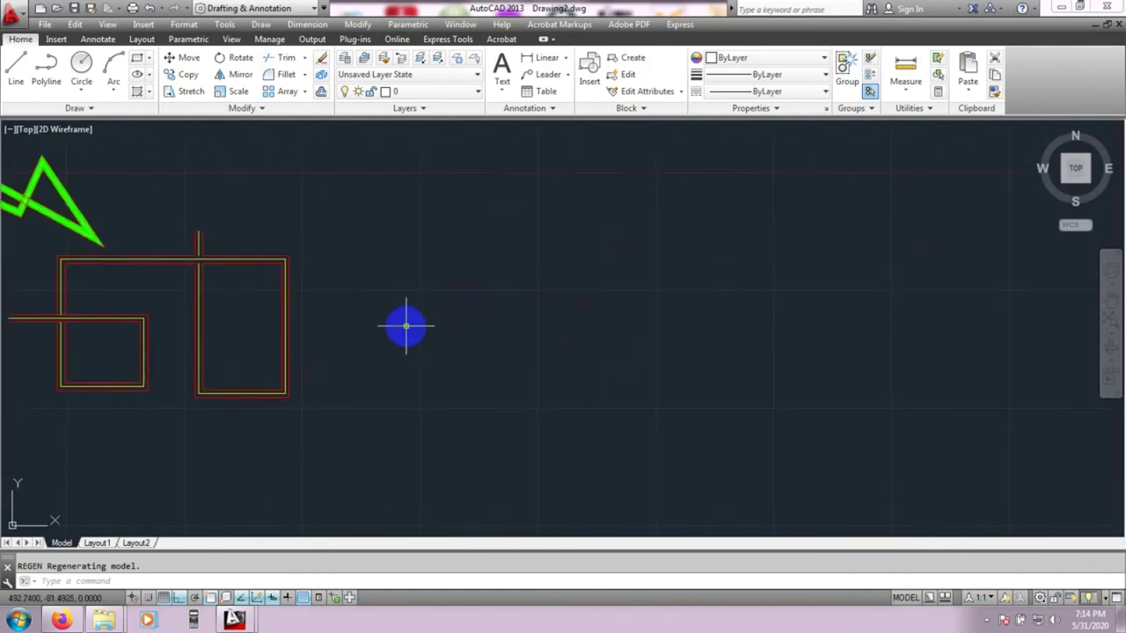